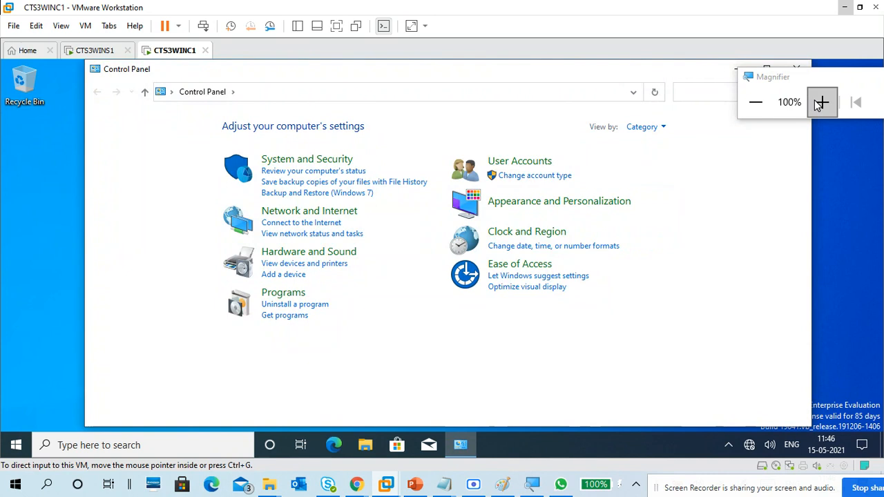
Zoom the view to 125% and open Internet Properties via Network and Internet's 'Change your homepage'
click(820, 102)
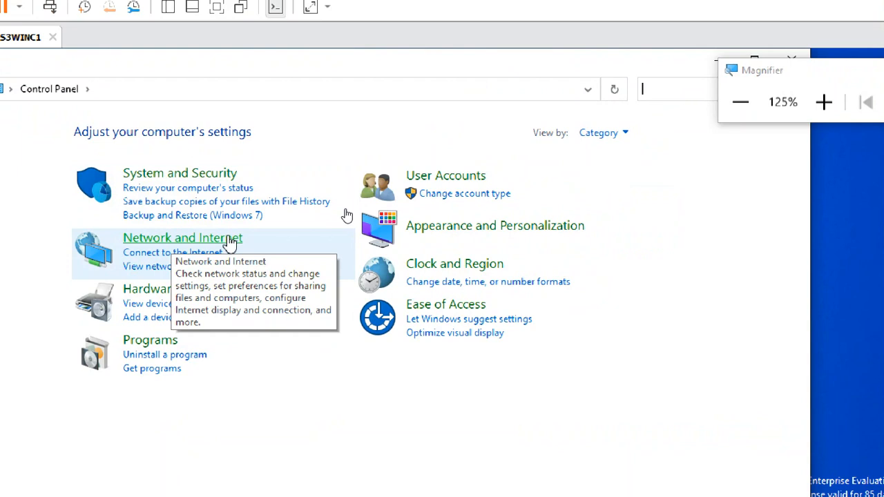
click(225, 238)
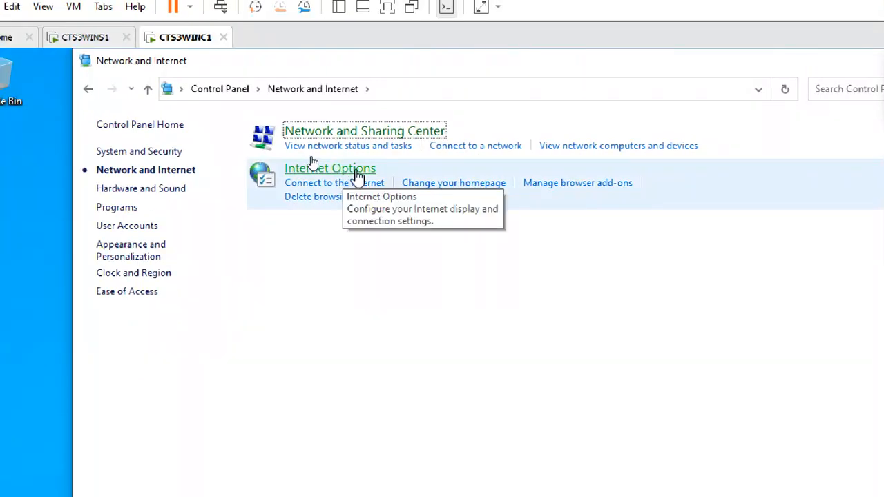
click(455, 190)
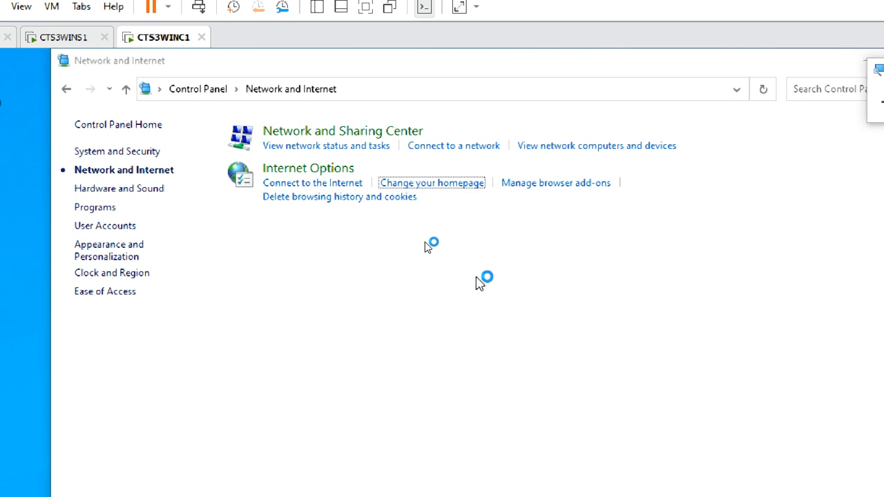
drag(169, 89, 384, 80)
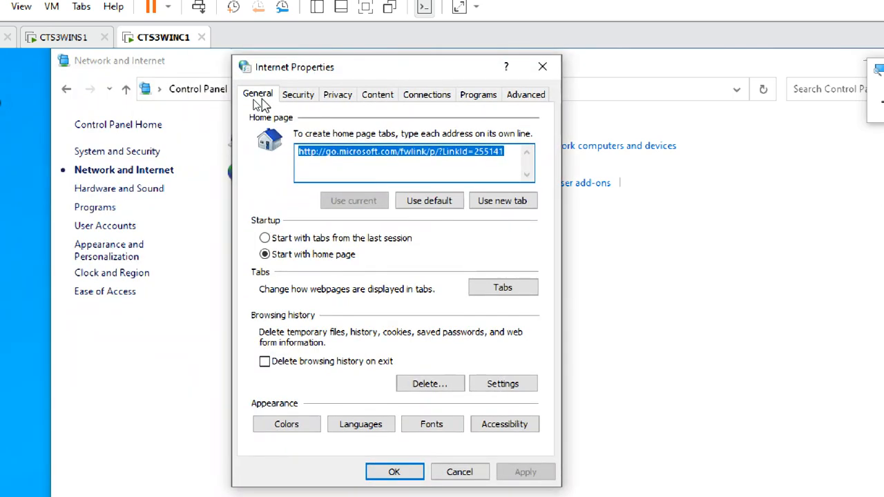
click(347, 153)
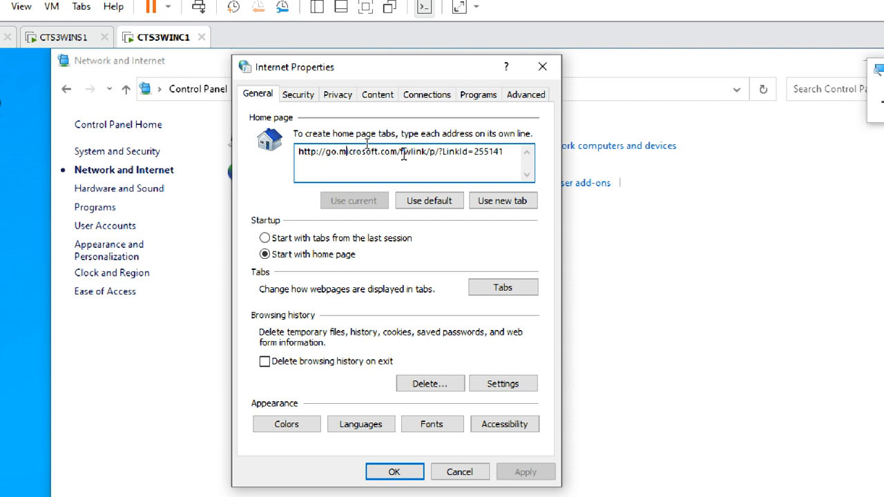
drag(509, 151, 295, 149)
click(378, 164)
click(512, 147)
drag(511, 147, 295, 151)
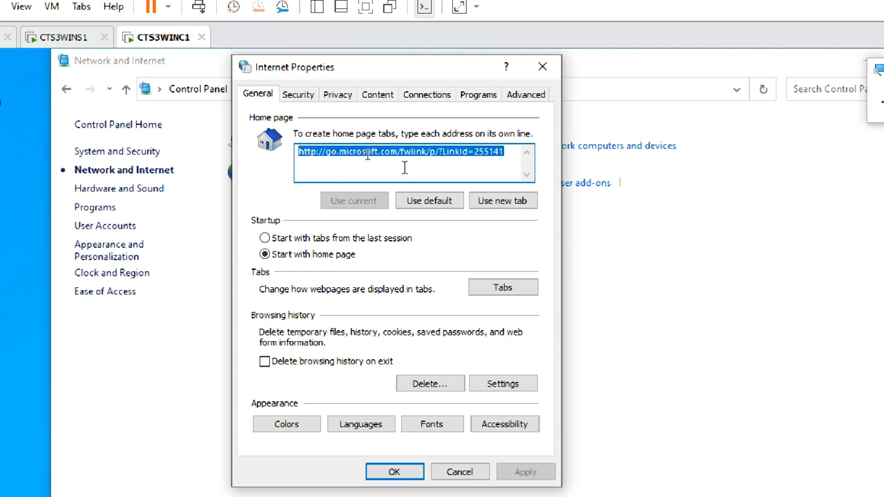
click(405, 168)
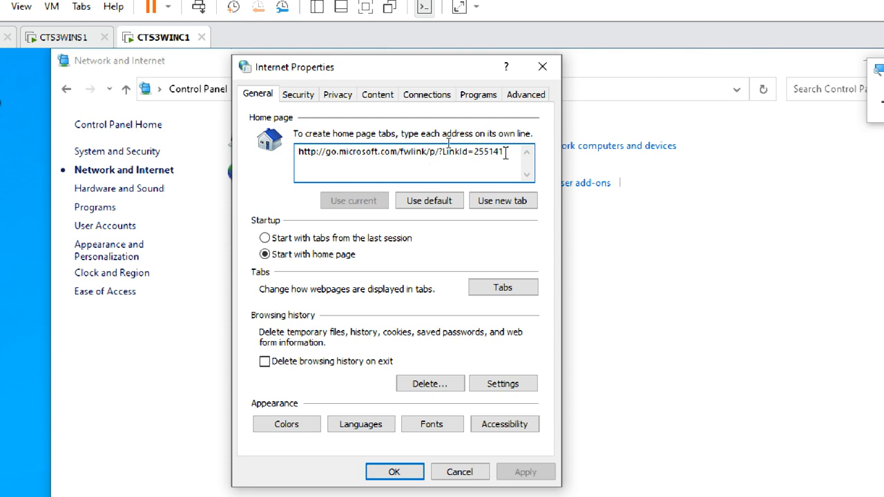
drag(507, 152, 279, 159)
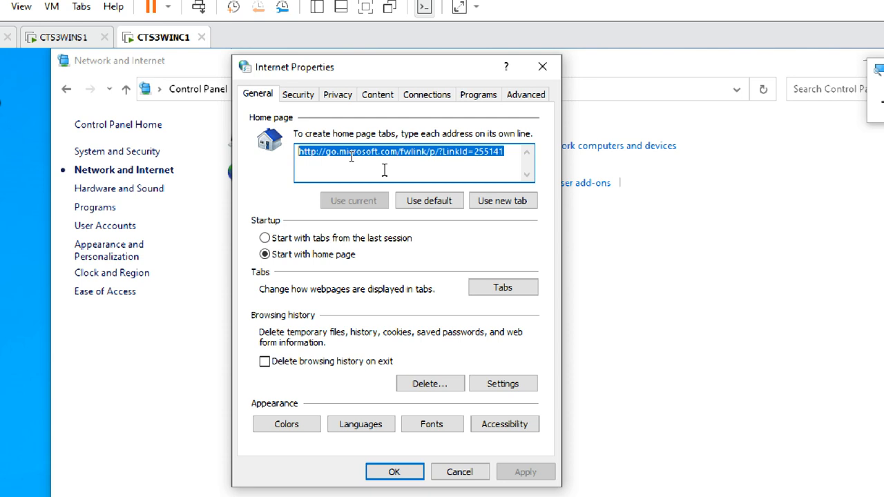
click(395, 152)
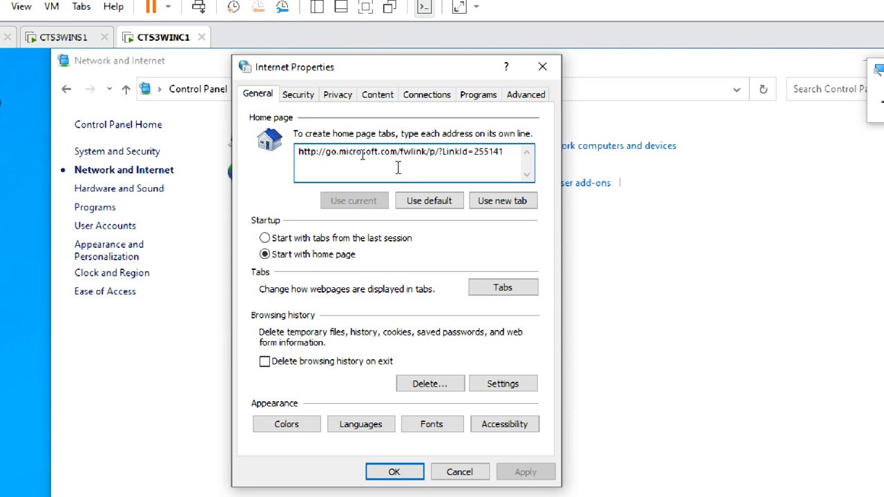
click(261, 95)
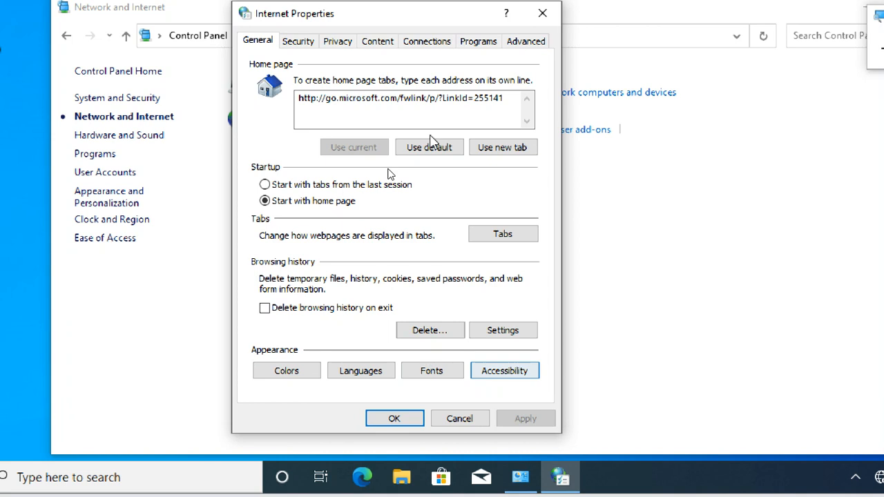
Dismiss Internet Properties without changing the home page, then close Control Panel
click(425, 98)
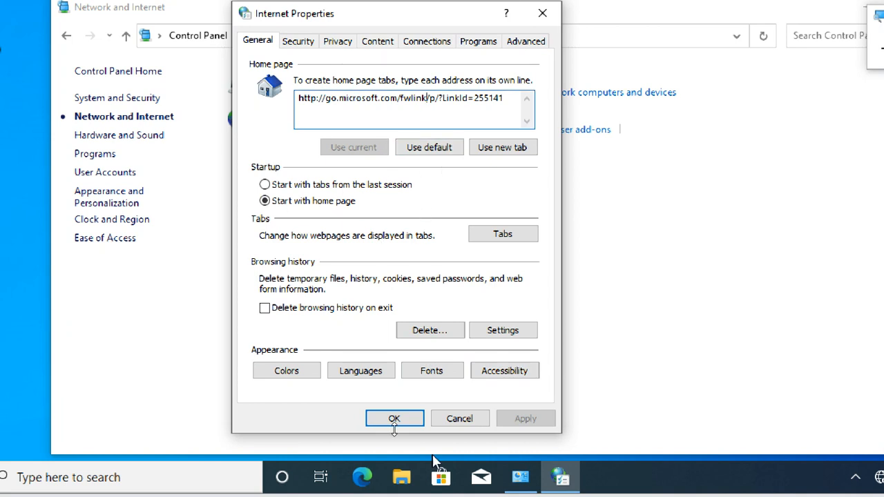
click(462, 419)
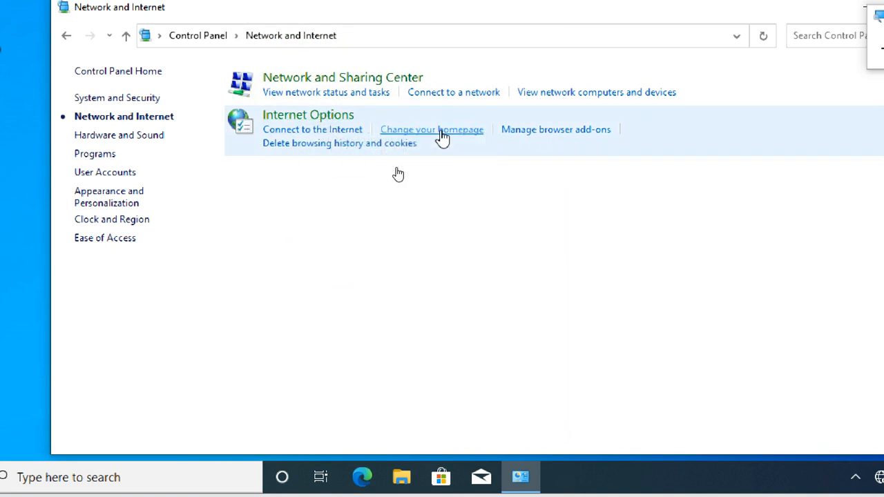
click(442, 136)
drag(187, 34, 357, 47)
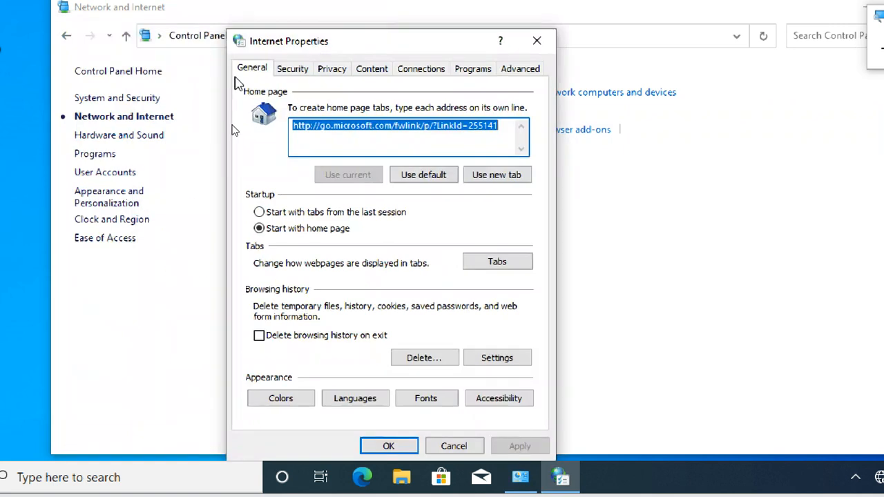
click(536, 41)
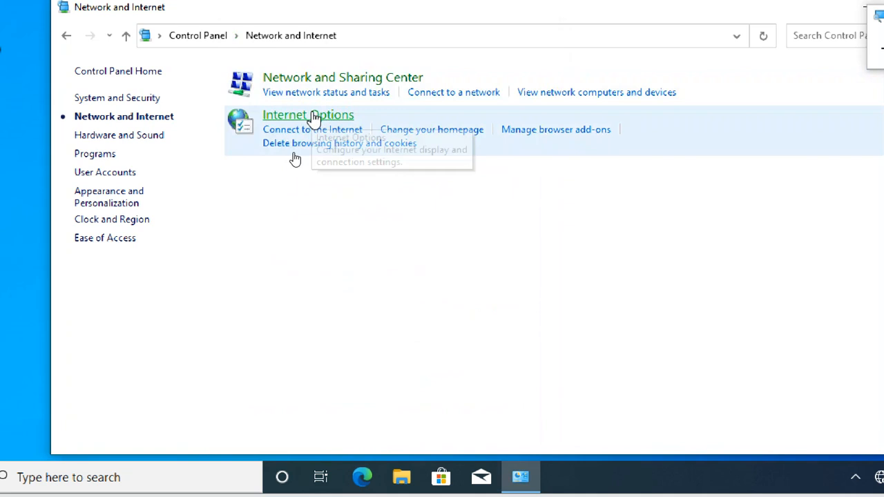
click(304, 116)
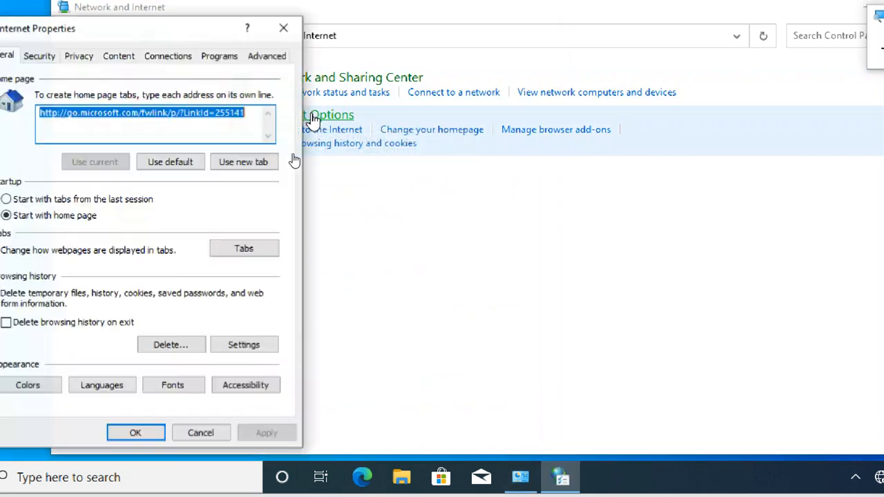
drag(188, 34, 436, 41)
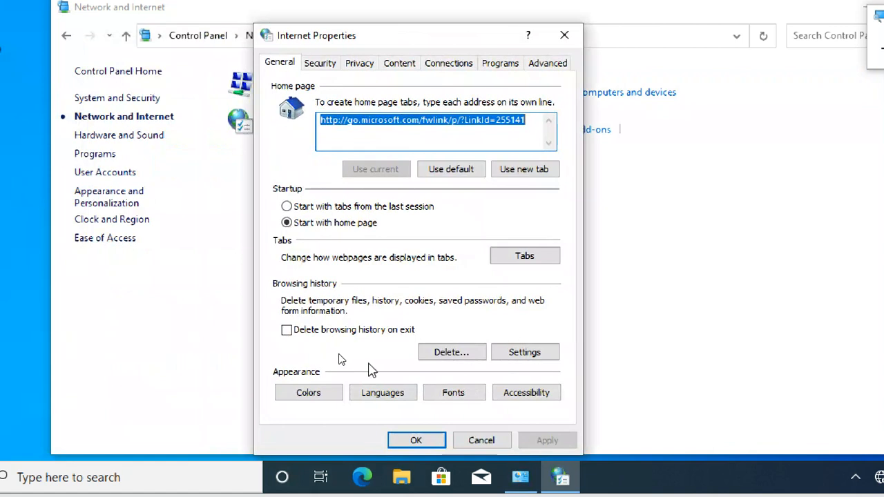
click(416, 440)
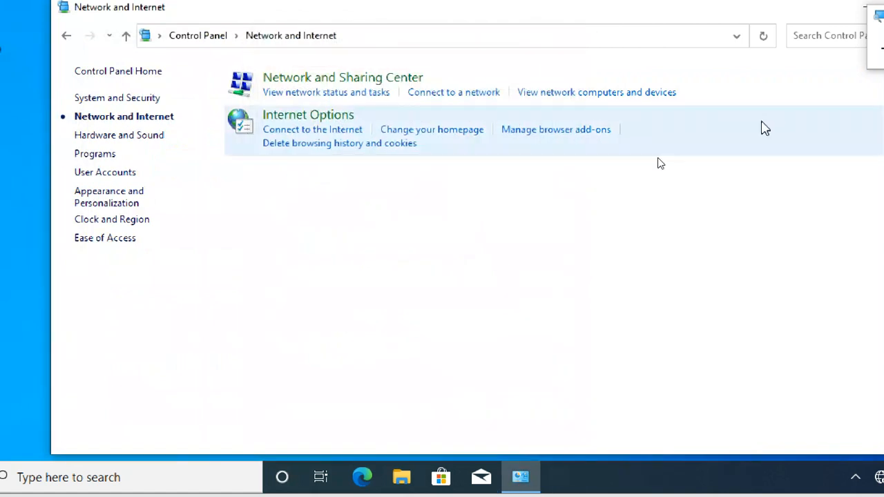
drag(806, 18, 641, 52)
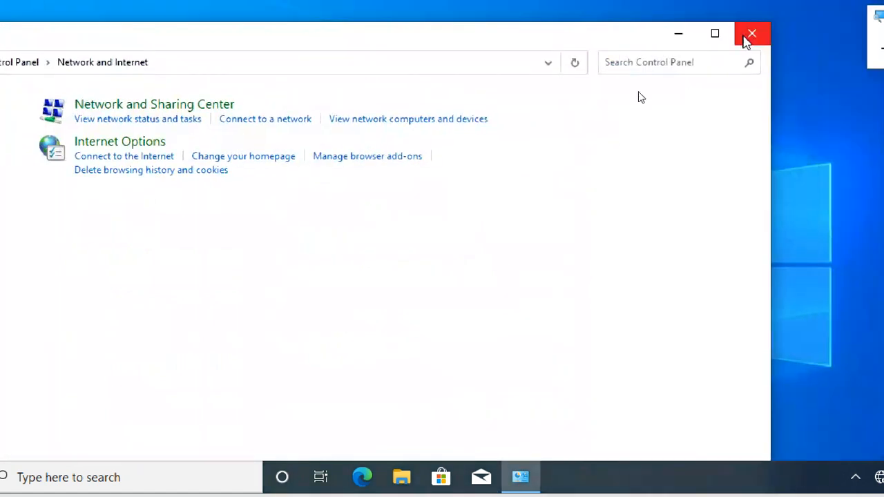
click(746, 39)
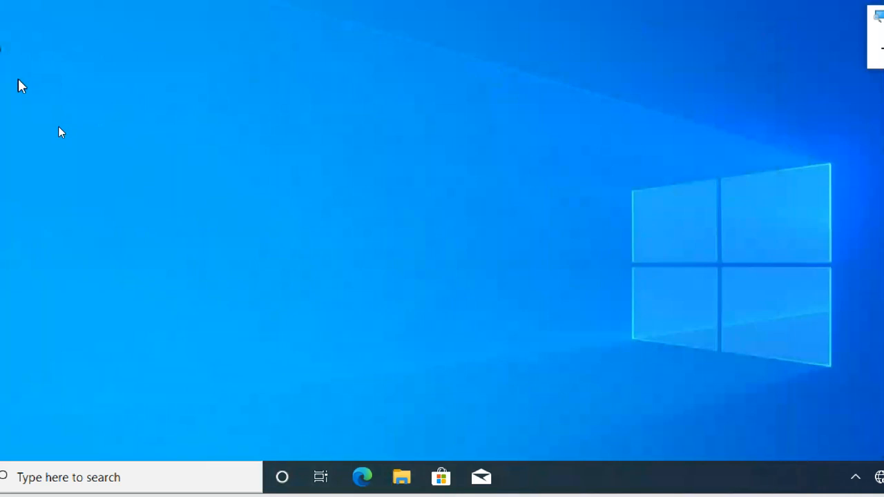
Switch to the CTS3WINS1 VM tab and sign in with the administrator password
click(102, 63)
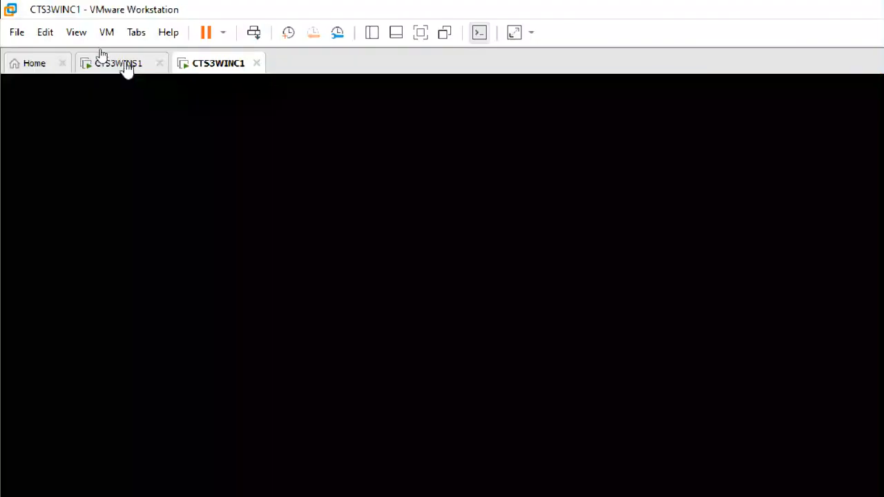
click(326, 243)
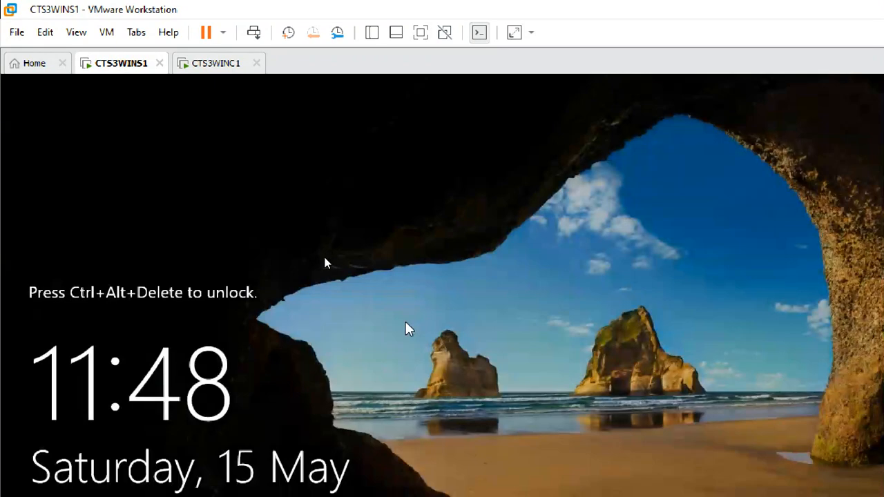
key(ctrl+alt+Insert)
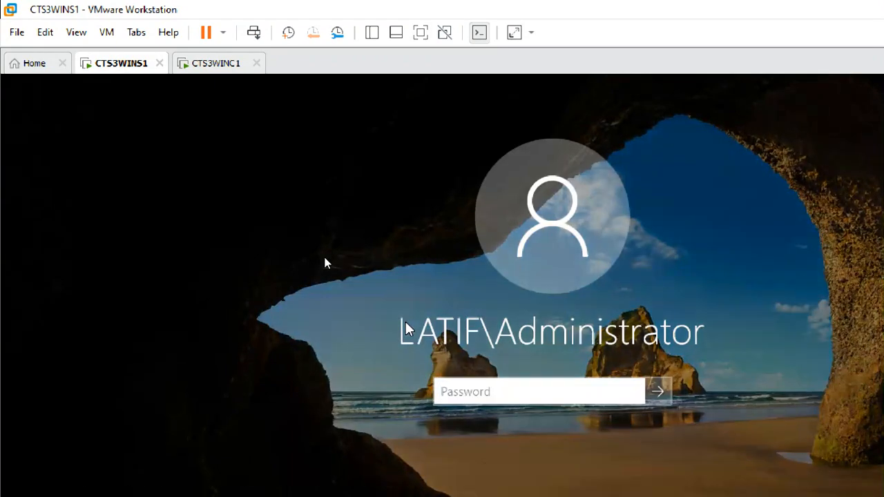
text(••••••••••)
key(Return)
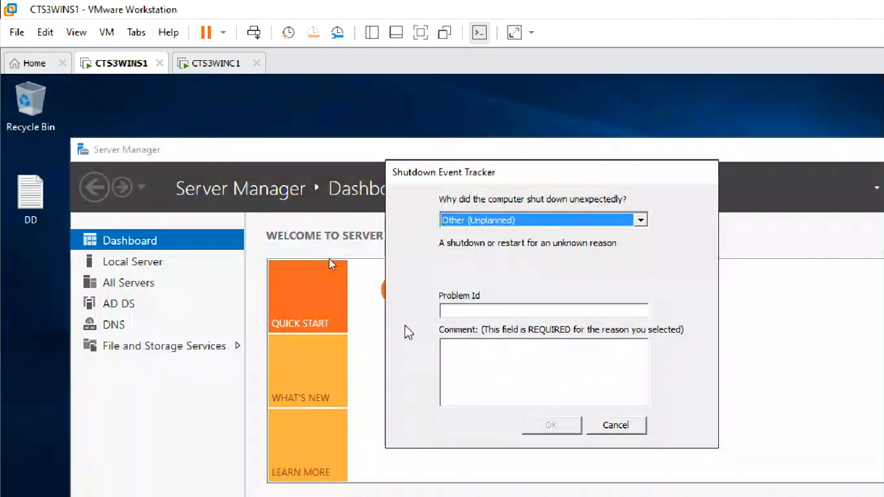
Submit the Shutdown Event Tracker with reason Other (Unplanned) and comment 'ww'
click(542, 372)
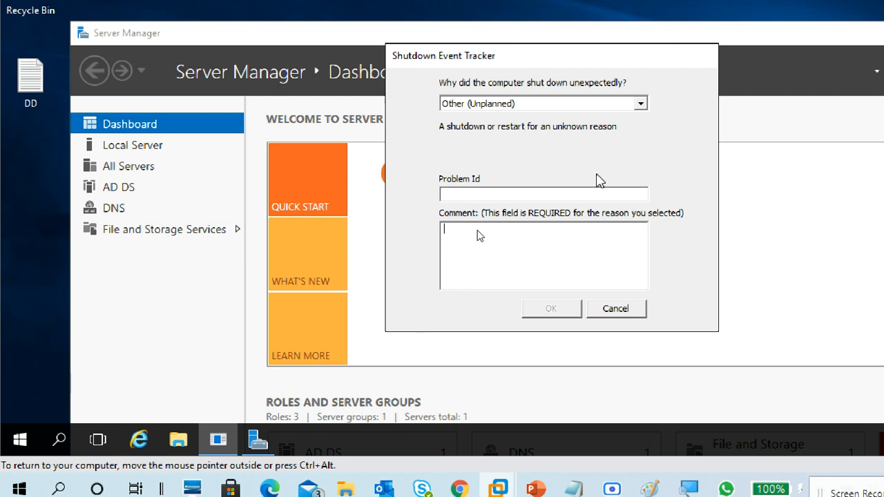
click(639, 104)
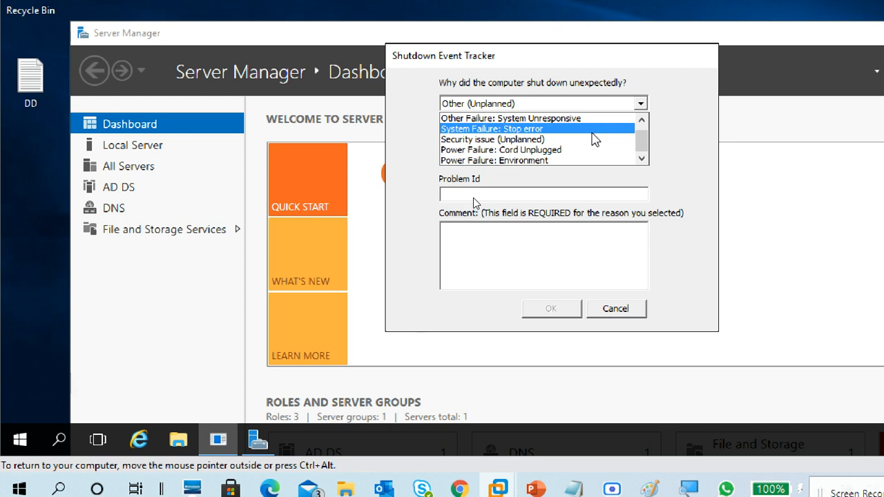
click(542, 249)
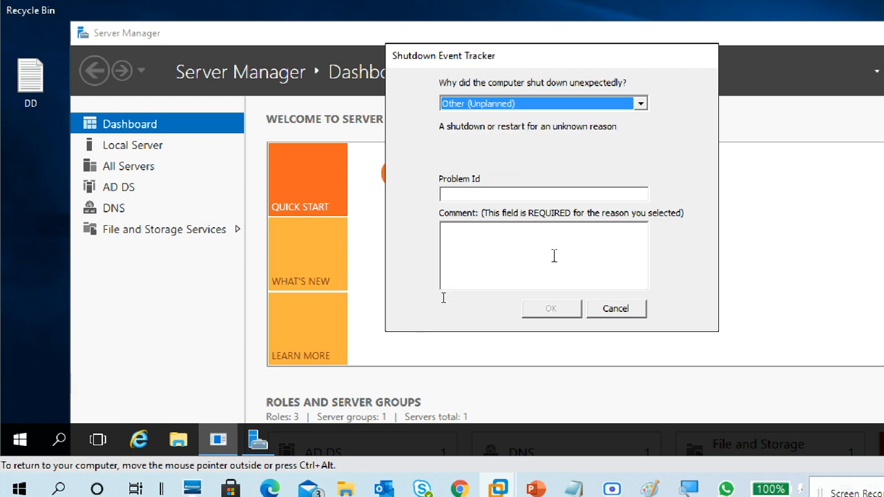
click(553, 253)
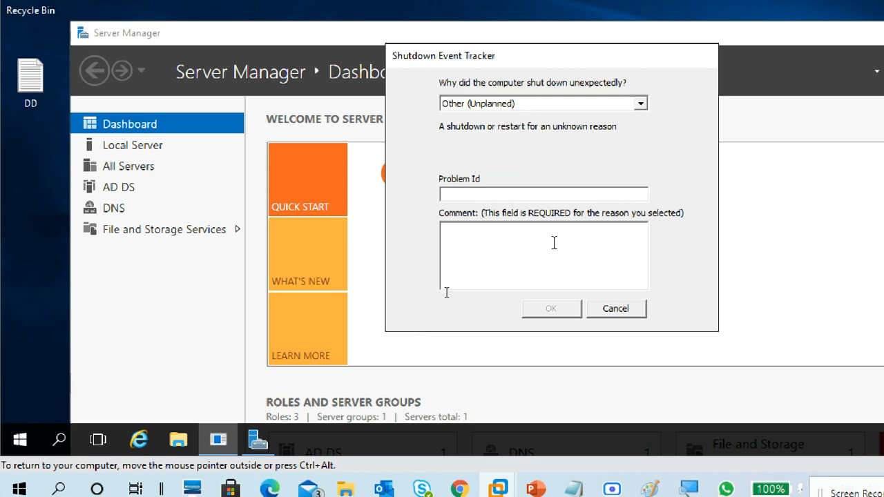
text(ww)
click(554, 311)
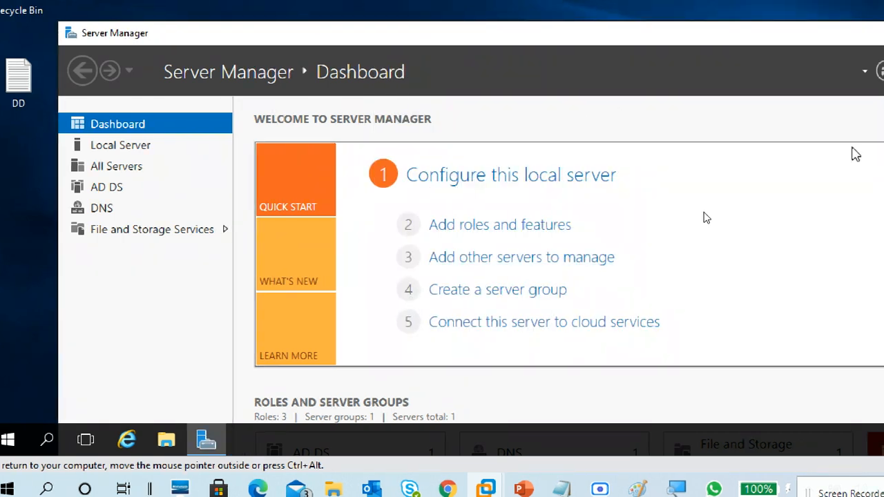
Maximize Server Manager, launch Group Policy Management from Tools, then minimize Server Manager
double_click(796, 35)
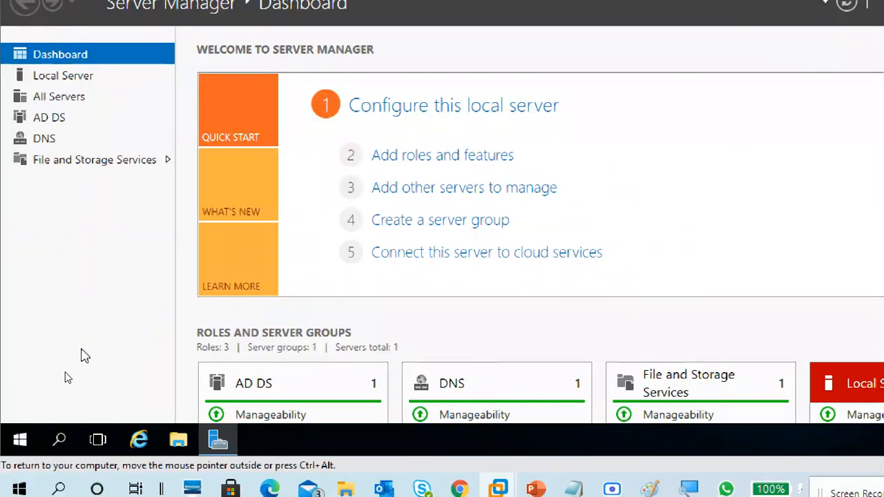
click(76, 75)
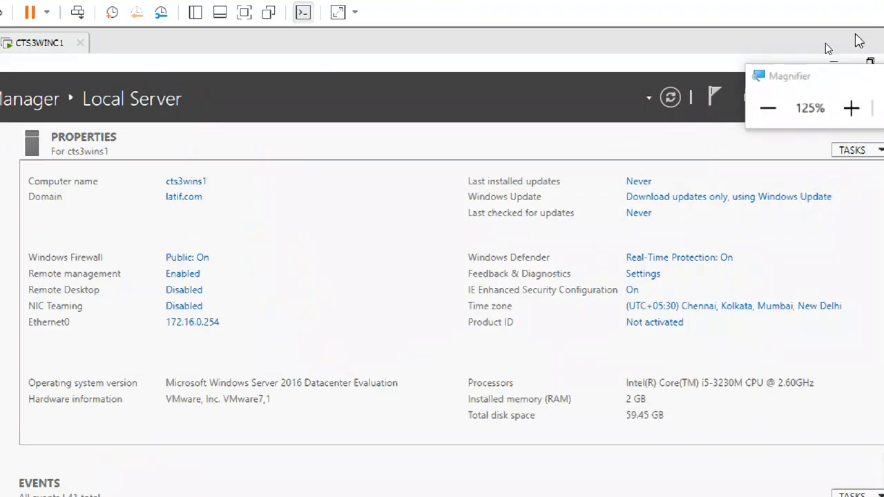
drag(784, 78, 721, 7)
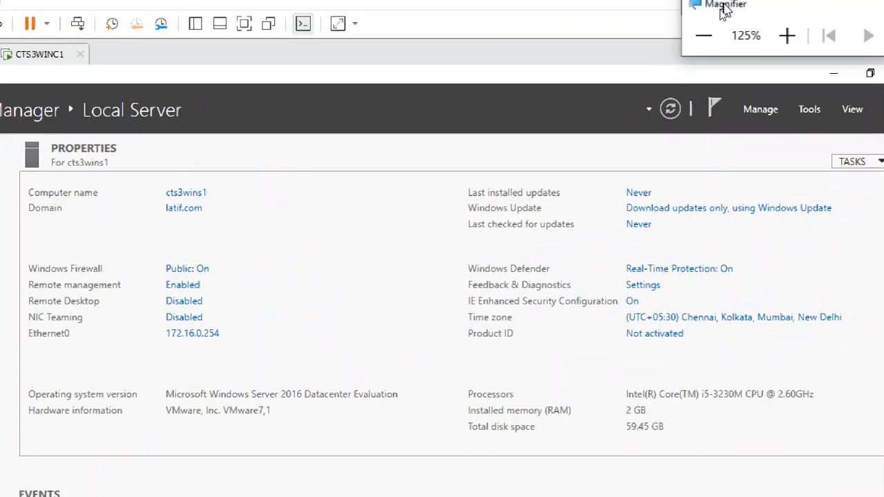
click(809, 111)
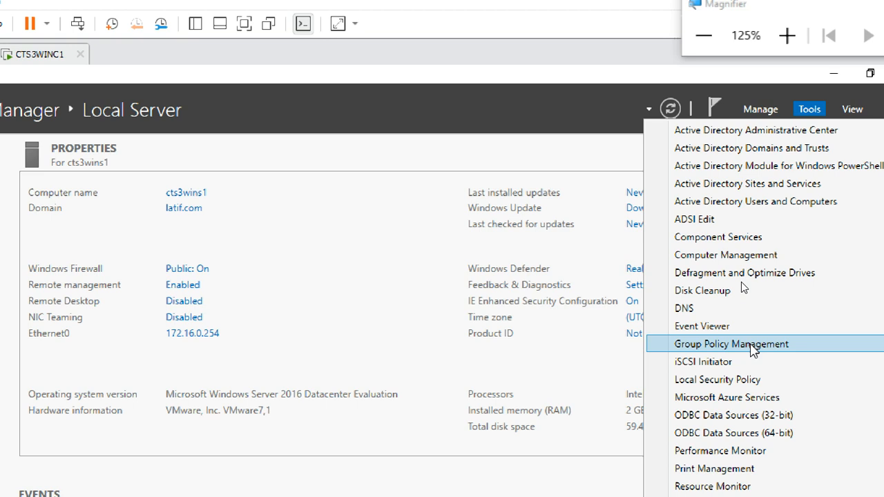
click(751, 345)
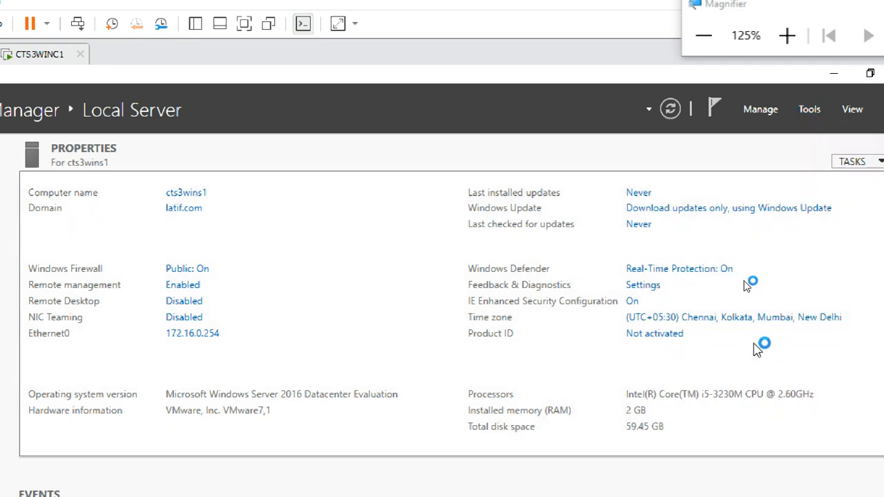
click(832, 77)
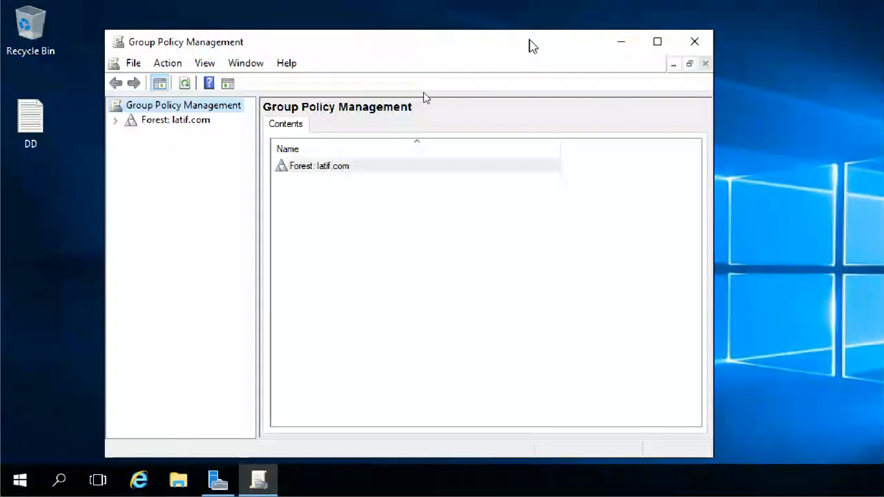
Maximize Group Policy Management and expand the forest, Domains and latif.com
click(659, 42)
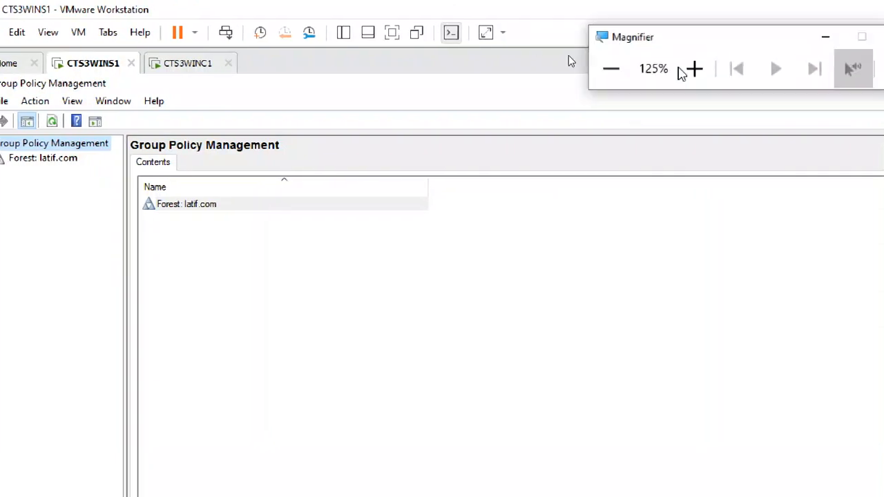
click(692, 69)
click(692, 69)
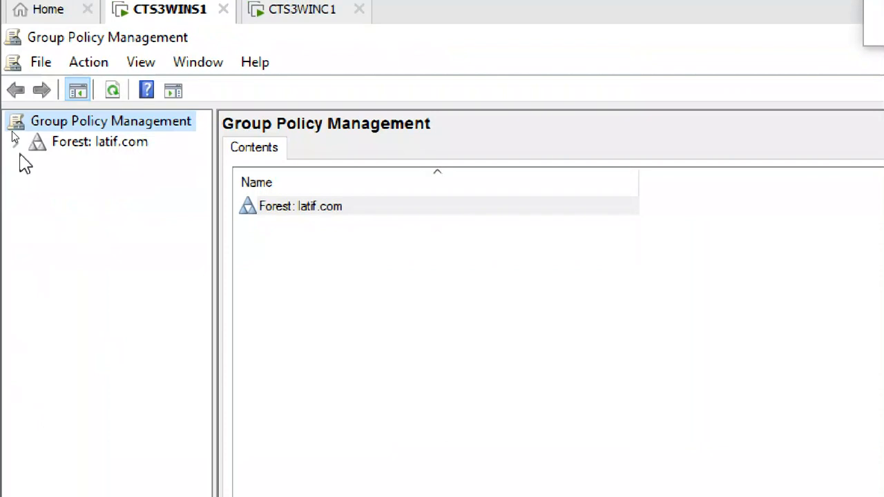
click(100, 142)
click(16, 143)
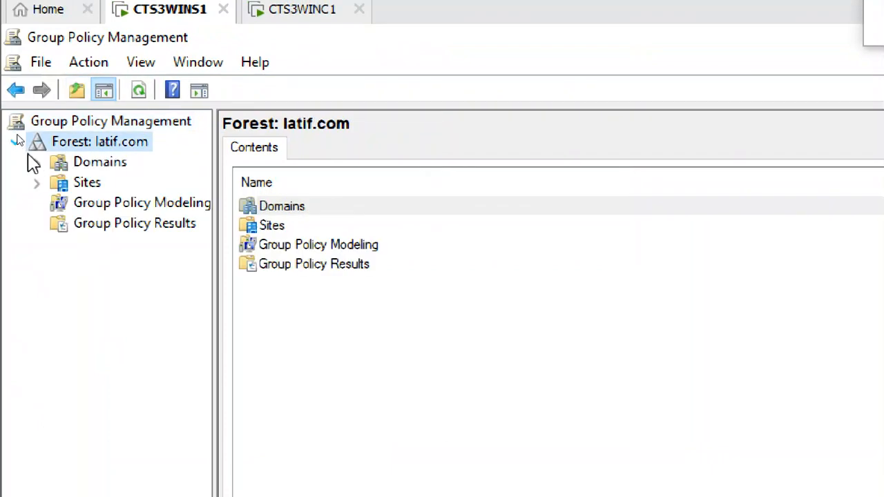
click(99, 162)
click(38, 164)
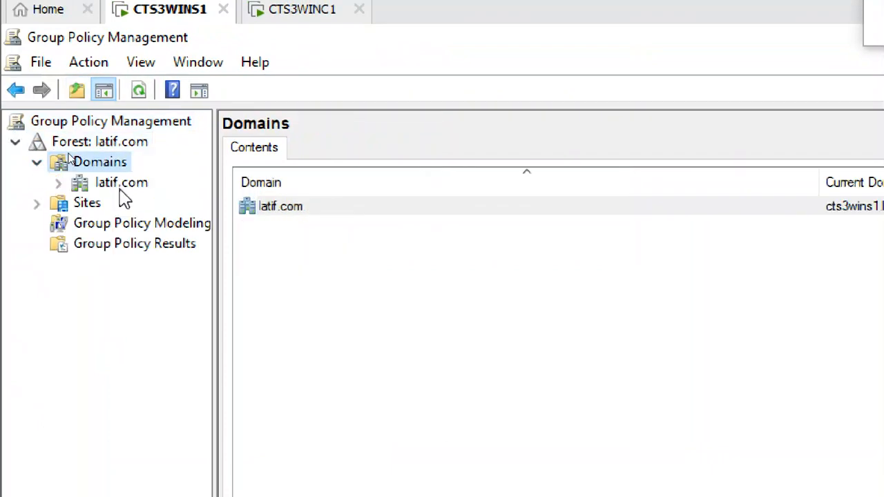
click(114, 182)
click(61, 183)
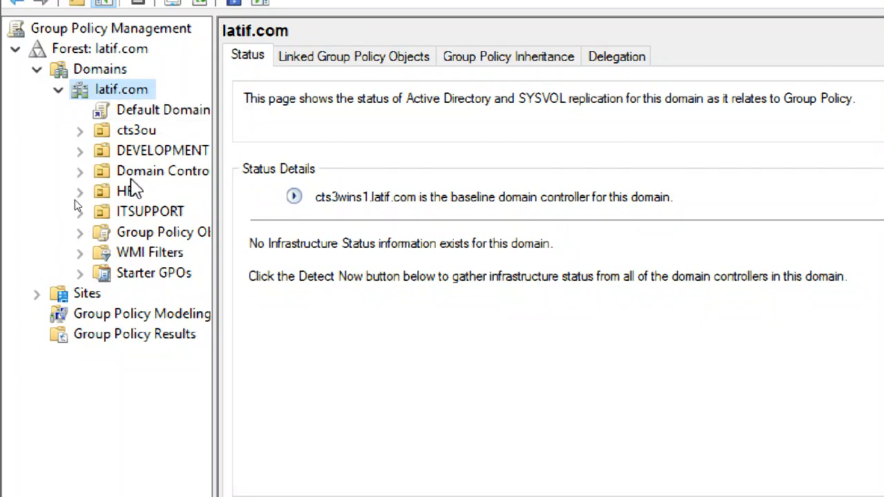
Expand Domain Controllers and Group Policy Objects and review both default GPOs' details
click(104, 172)
click(79, 170)
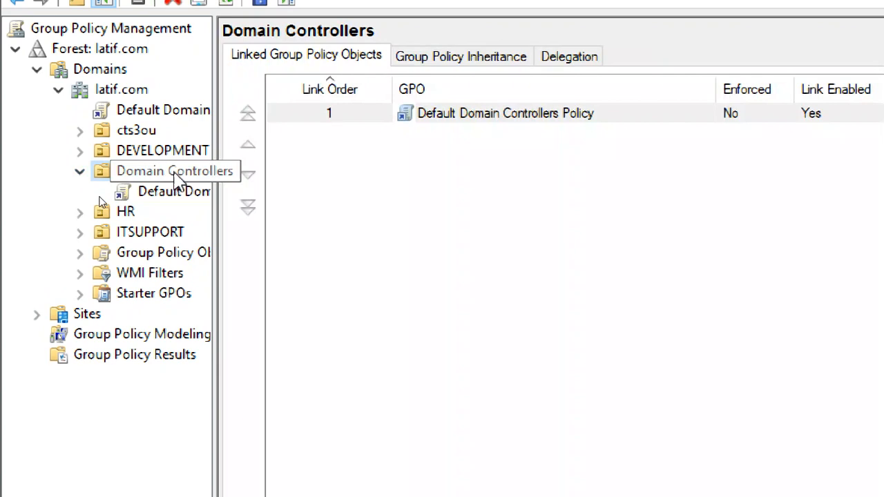
click(100, 252)
click(80, 254)
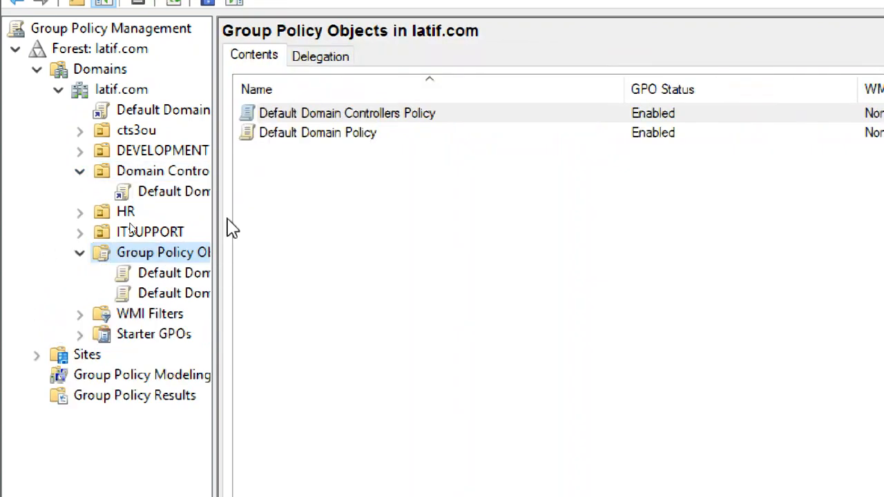
drag(213, 179, 324, 173)
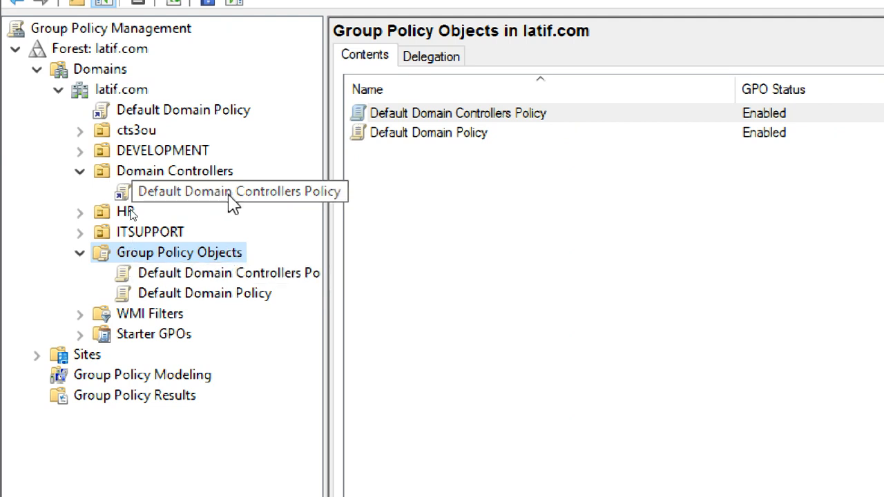
click(223, 276)
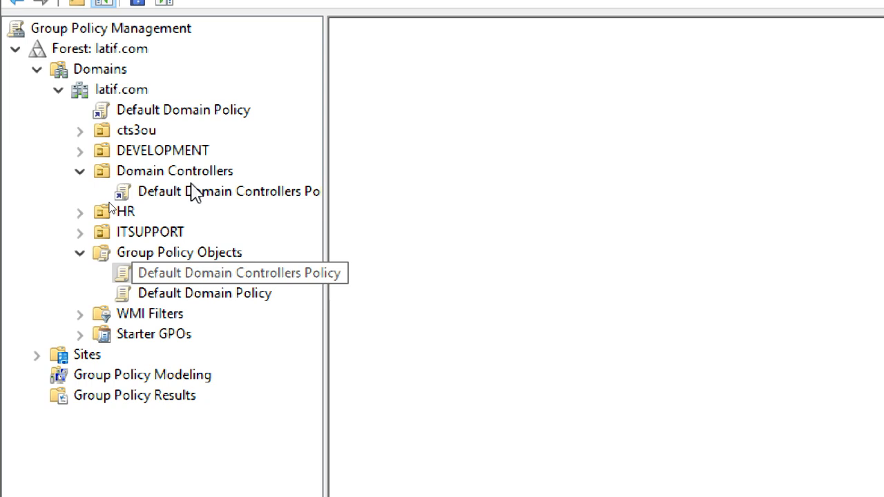
key(Down)
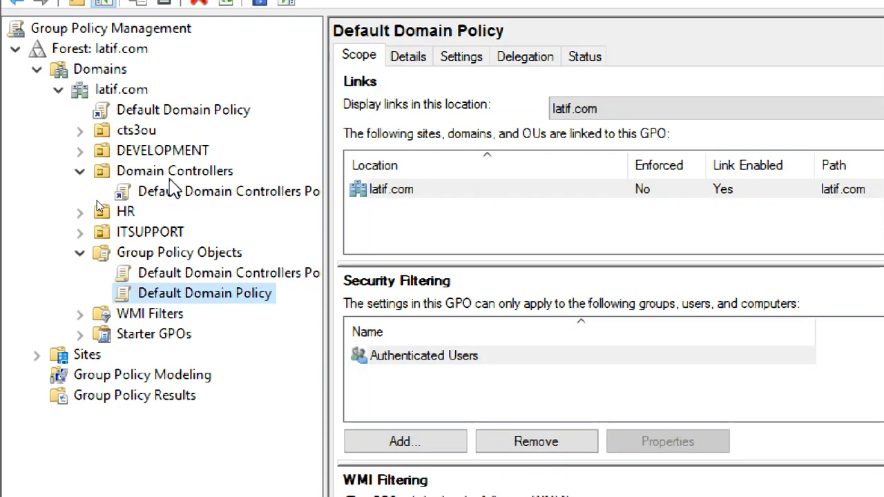
Check the linked GPOs of the DEVELOPMENT, cts3ou, HR and ITSUPPORT OUs
click(166, 152)
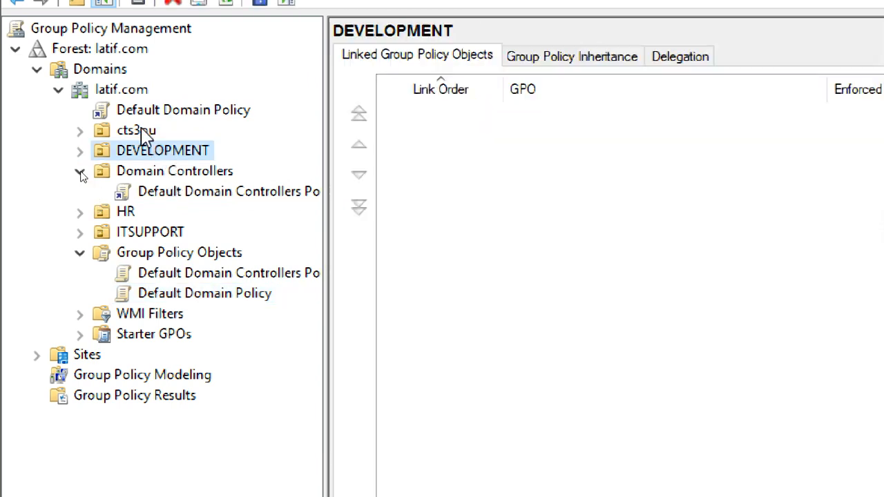
click(141, 131)
click(137, 214)
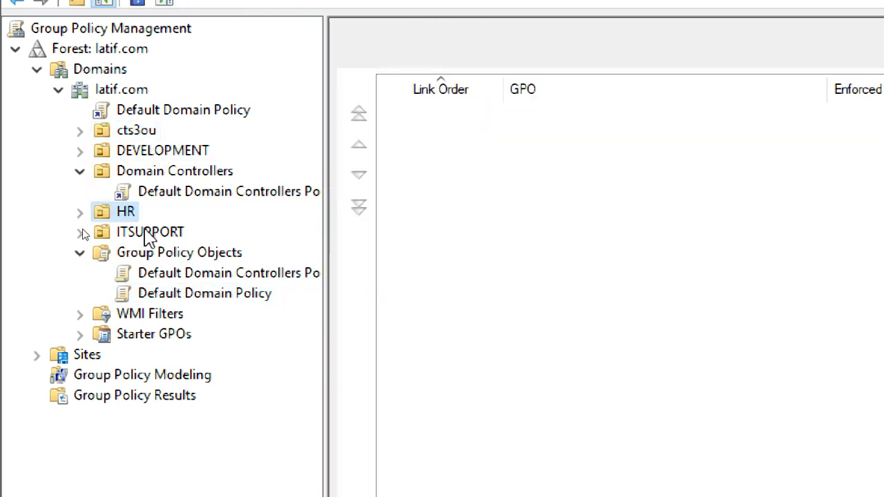
click(147, 233)
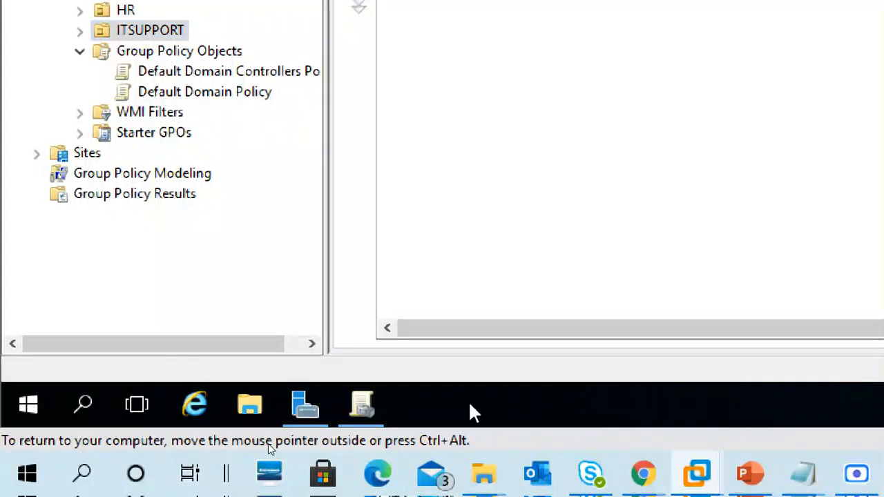
Run dsa.msc from the Run dialog to open Active Directory Users and Computers
key(super+r)
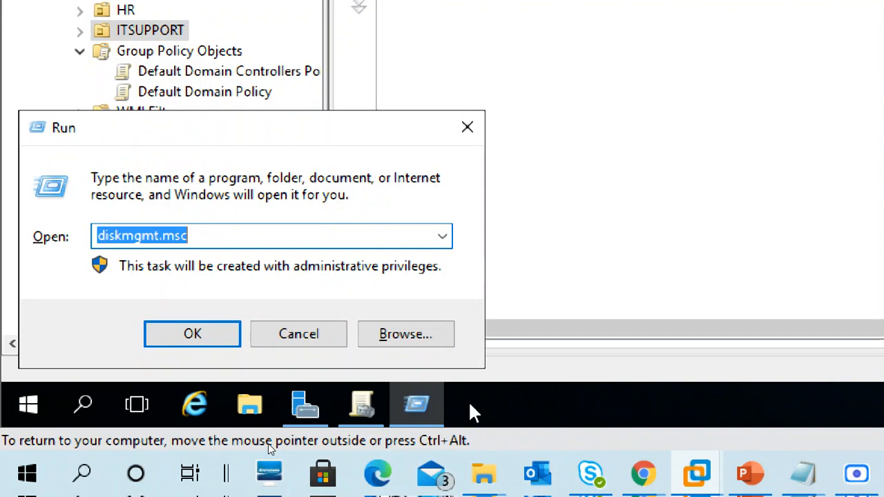
text(dsa)
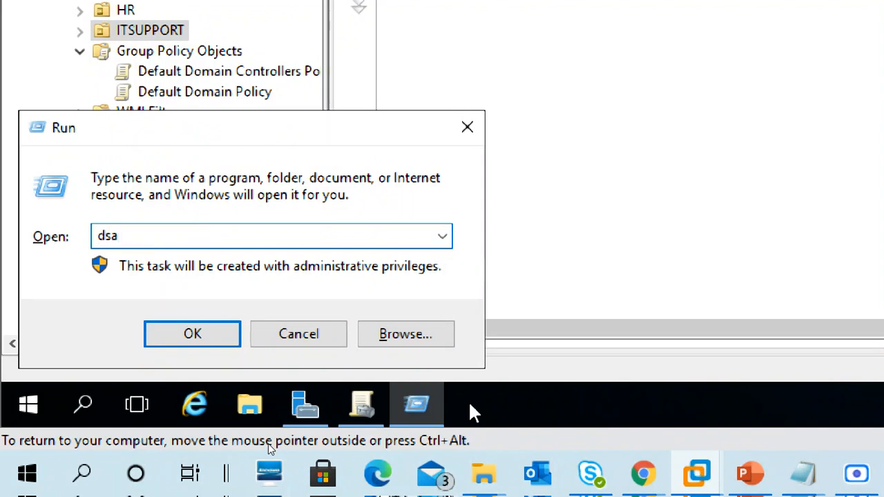
text(.msc)
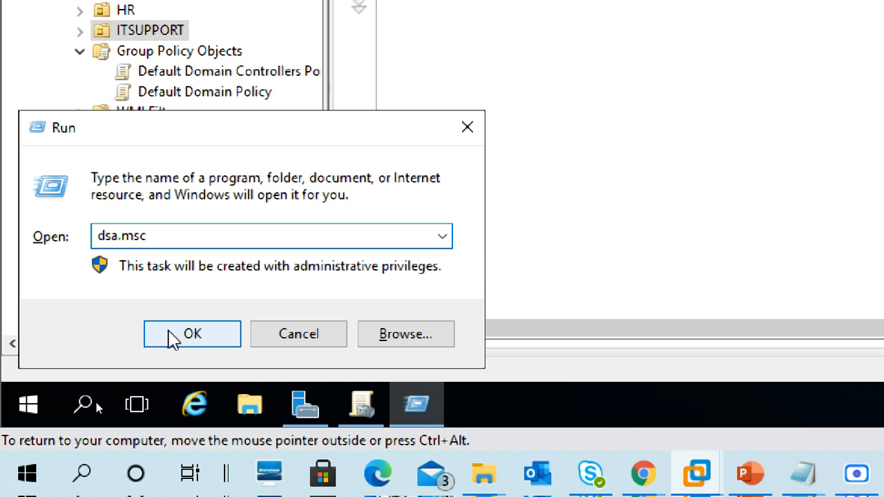
click(173, 337)
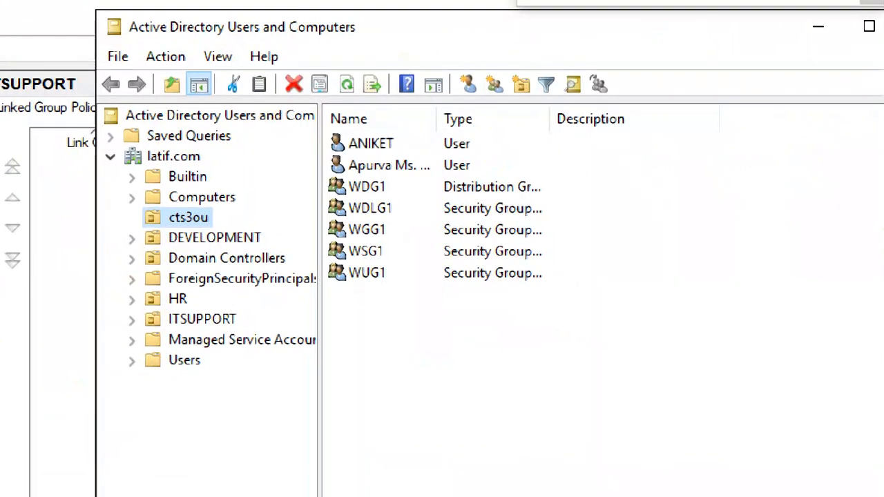
Browse latif.com's containers and OUs, from Builtin and cts3ou through ITSUPPORT to Users
click(181, 156)
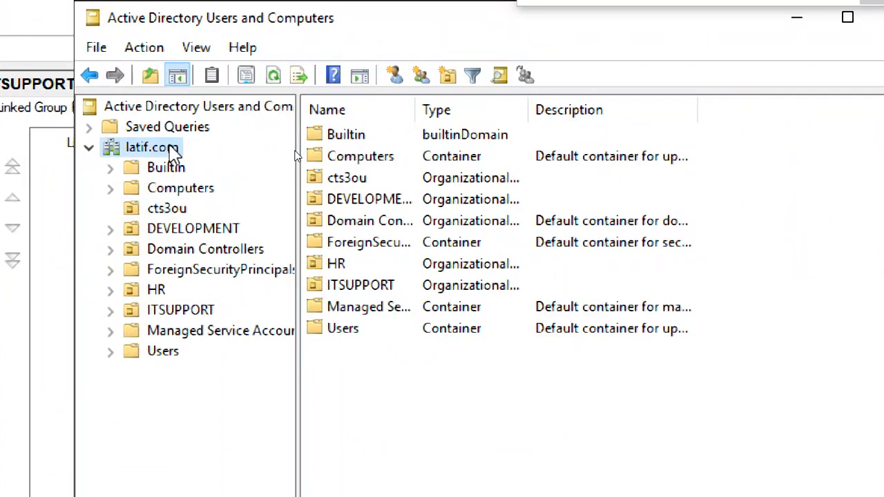
click(174, 168)
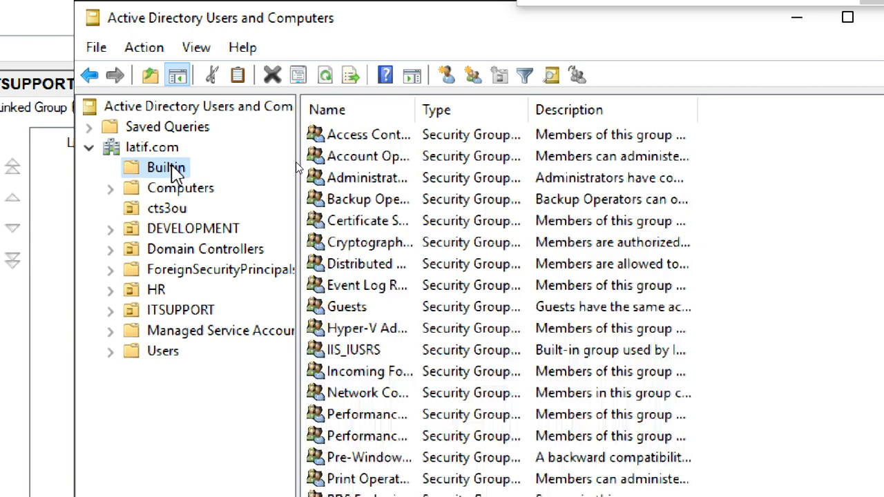
click(178, 187)
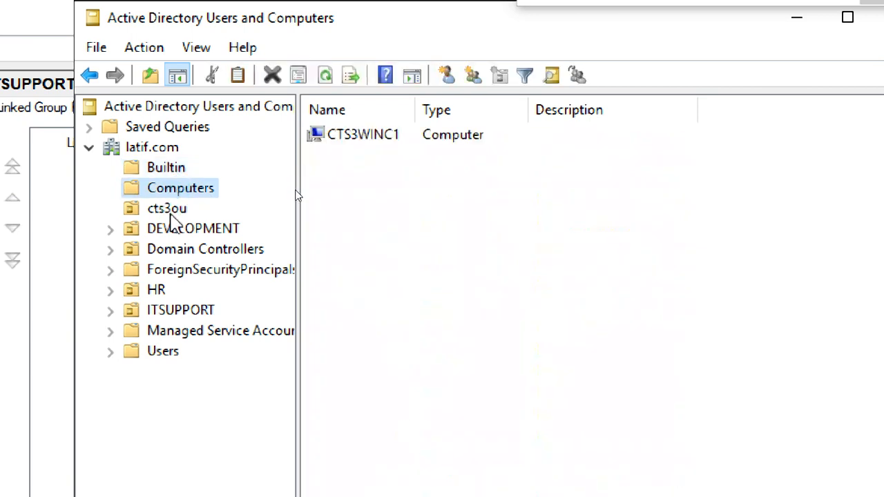
click(169, 209)
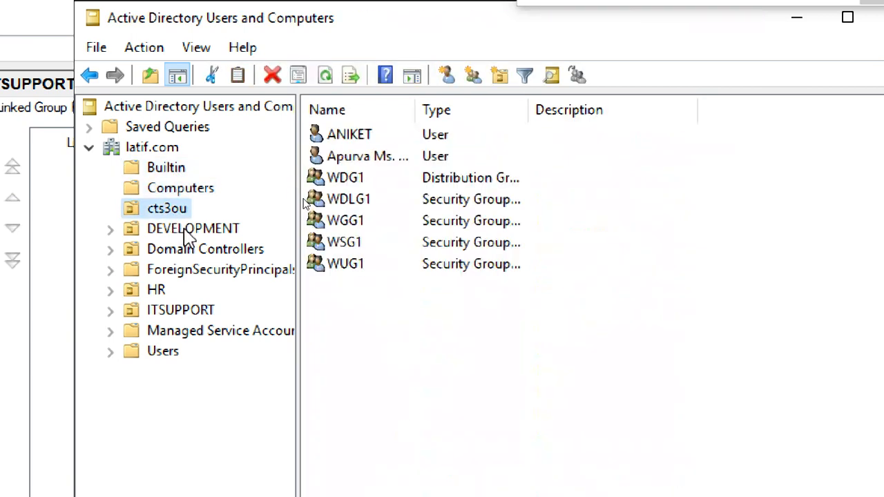
click(187, 231)
click(194, 249)
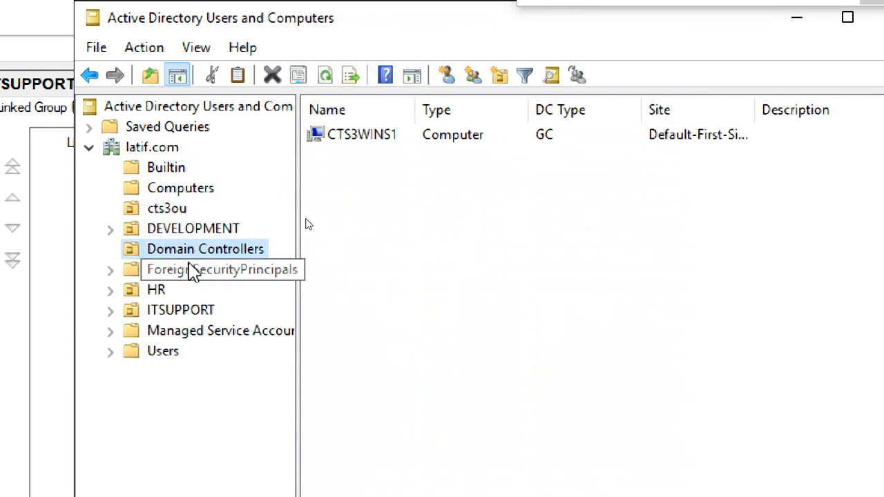
click(193, 272)
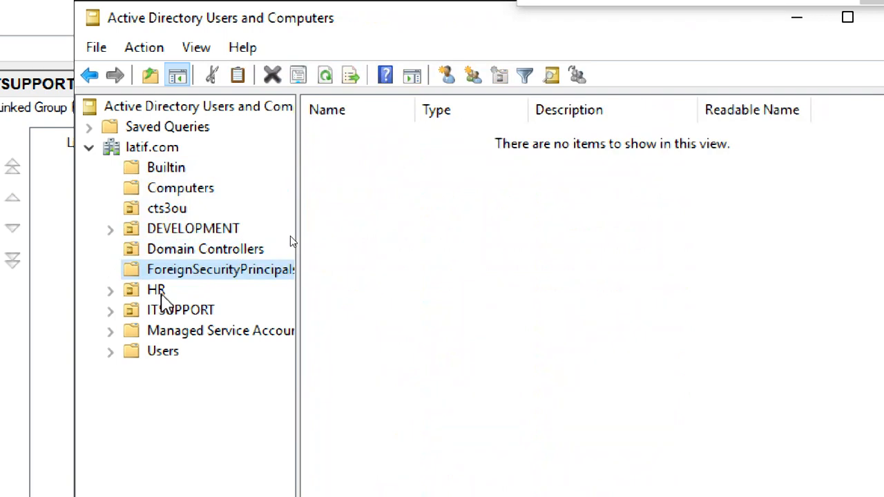
click(158, 290)
click(164, 309)
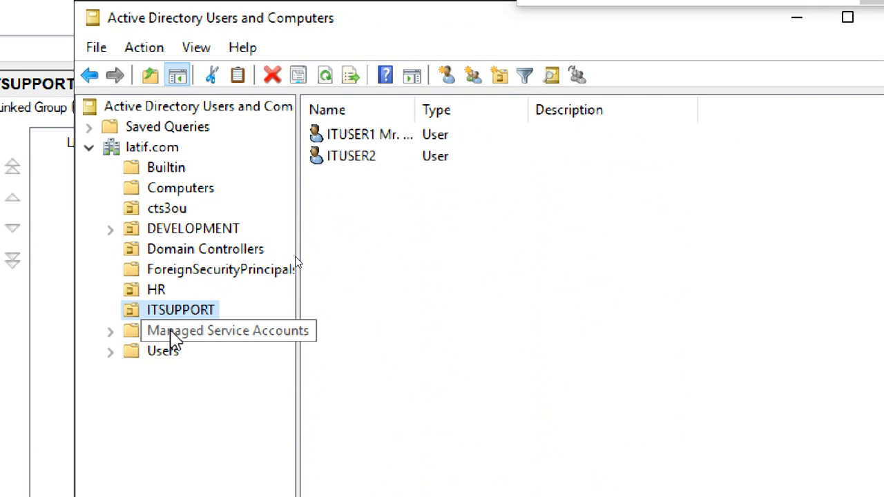
click(173, 334)
click(163, 352)
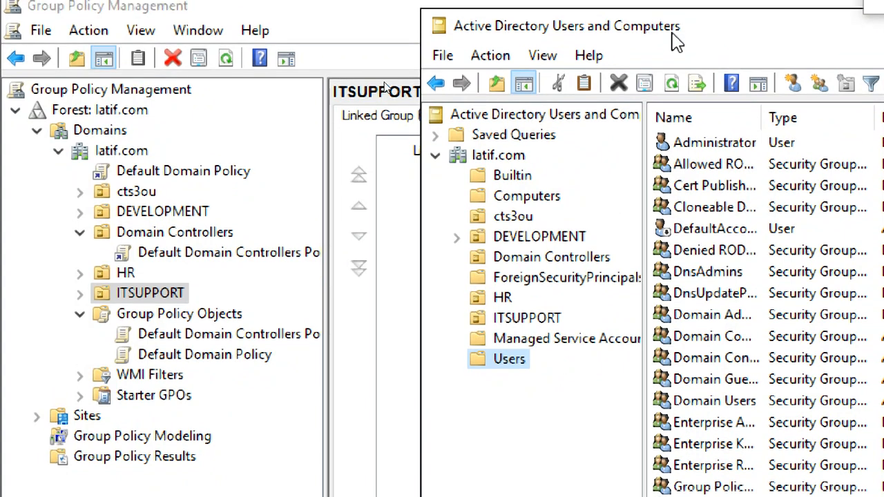
Turn View > Advanced Features on and back off, then minimize the directory window
drag(669, 16, 481, 37)
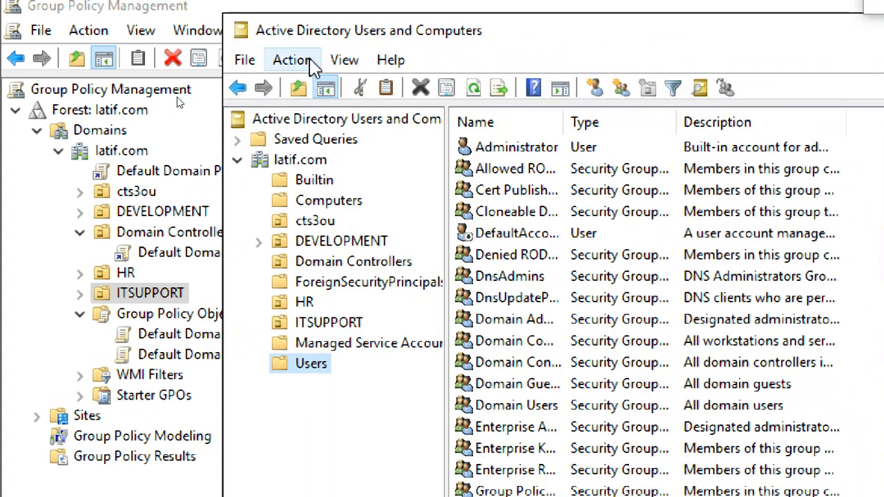
click(308, 62)
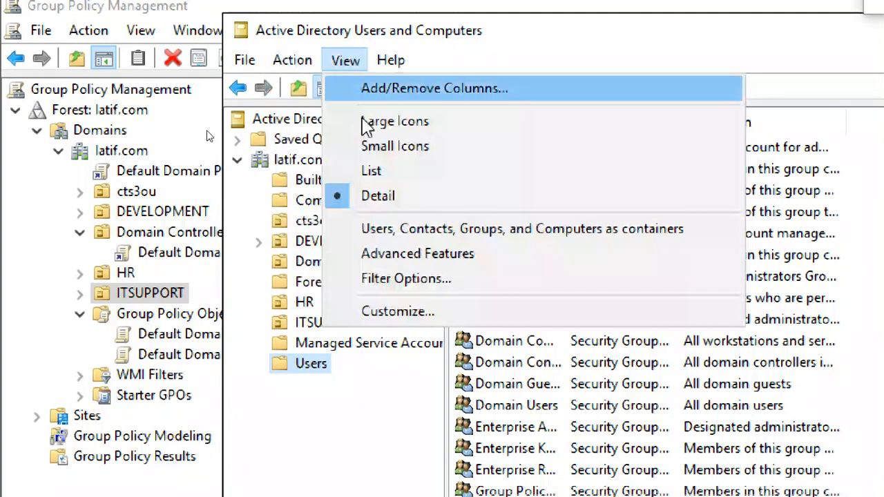
click(404, 263)
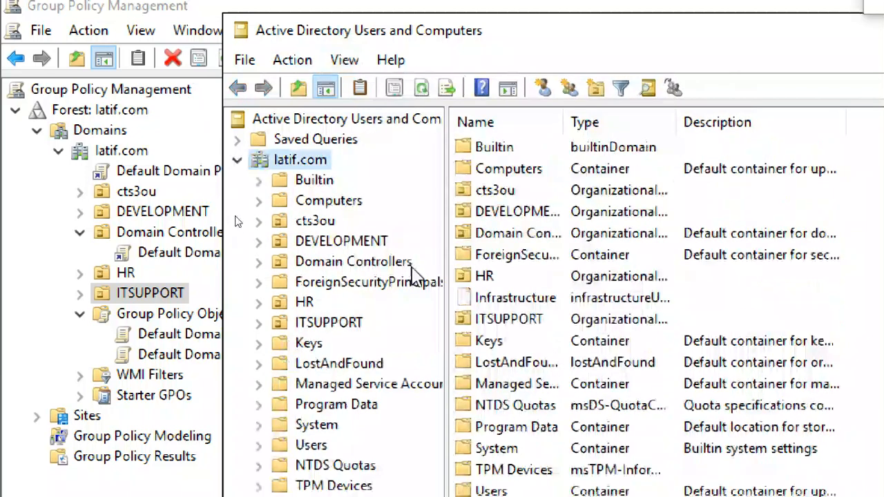
scroll(350, 423, right, 5)
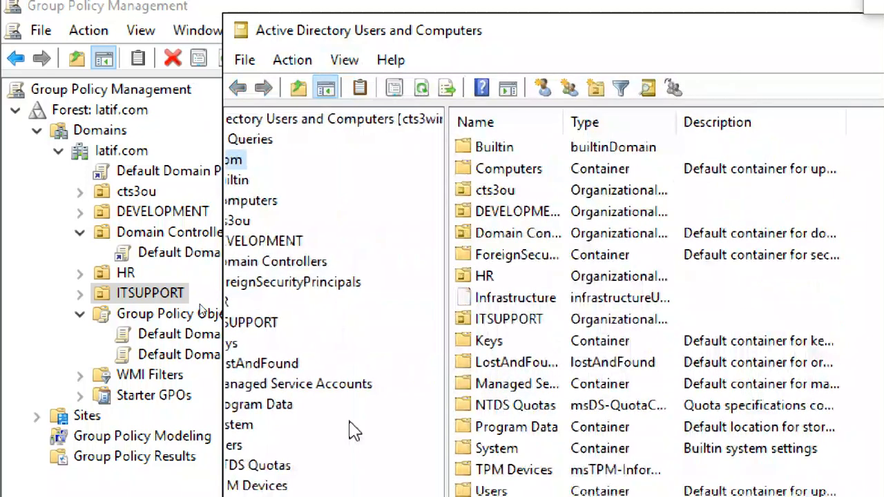
scroll(329, 424, left, 4)
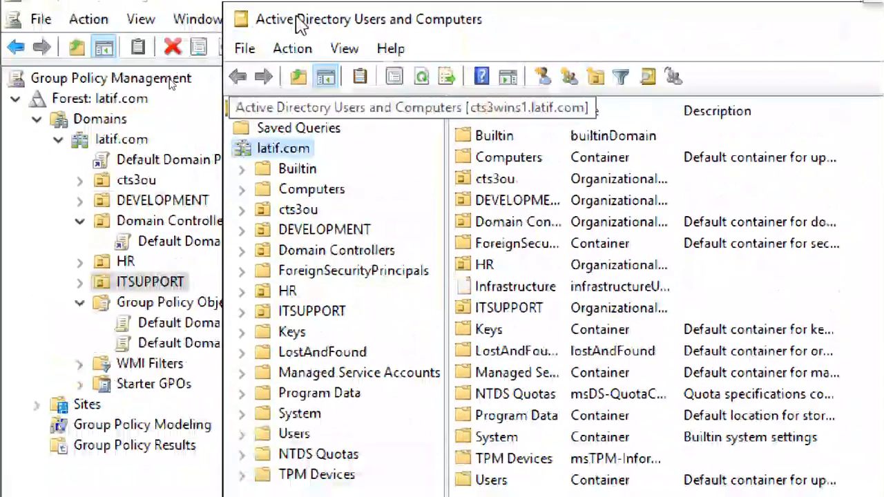
click(346, 49)
click(446, 245)
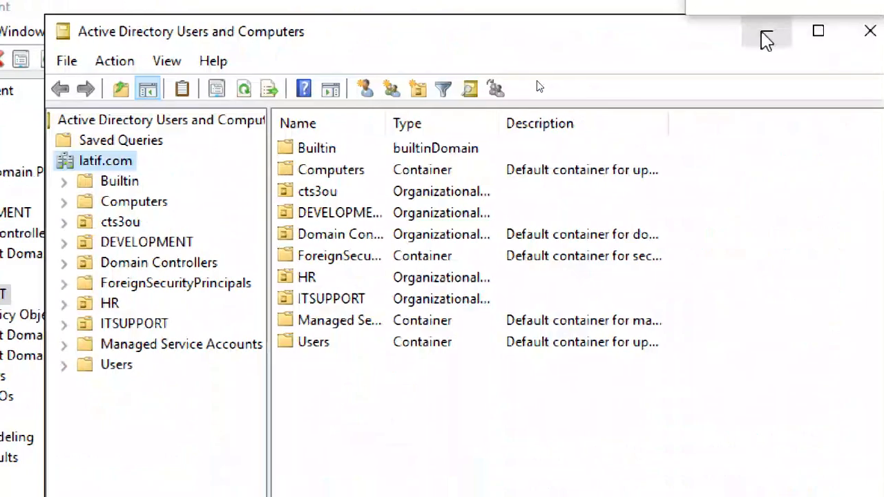
click(762, 32)
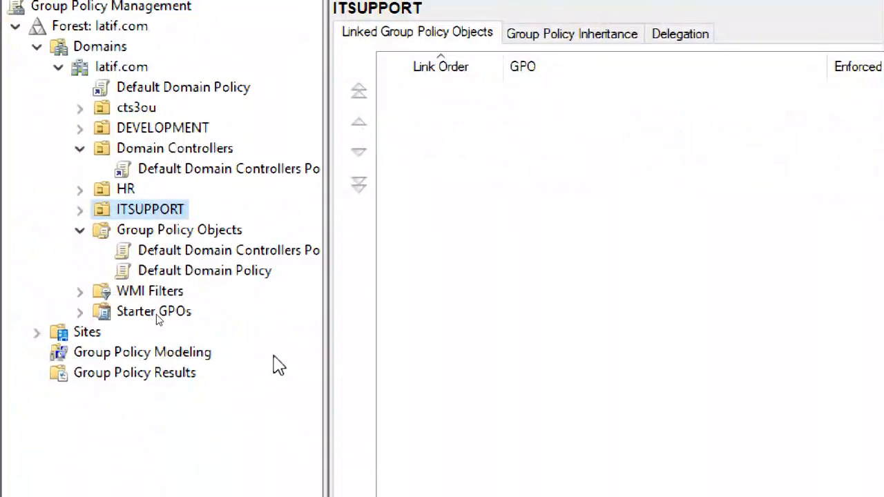
Look through WMI Filters and Starter GPOs, ending on Group Policy Objects with its two default policies
click(244, 232)
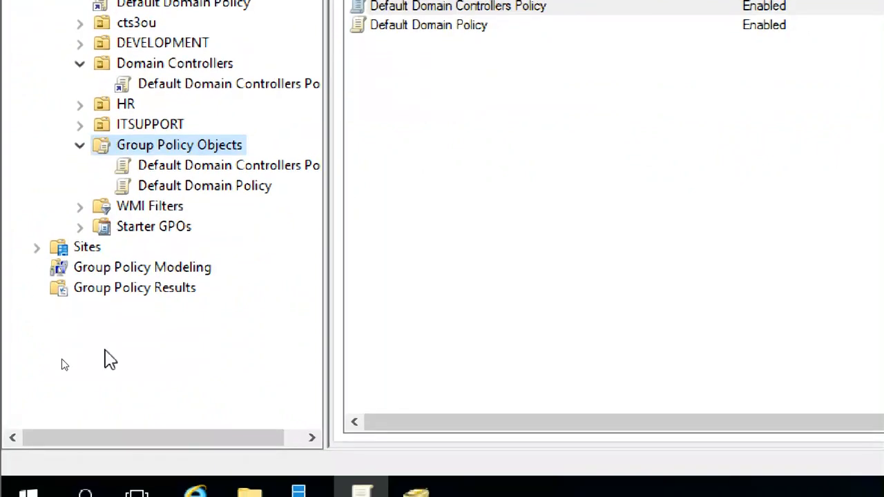
click(138, 207)
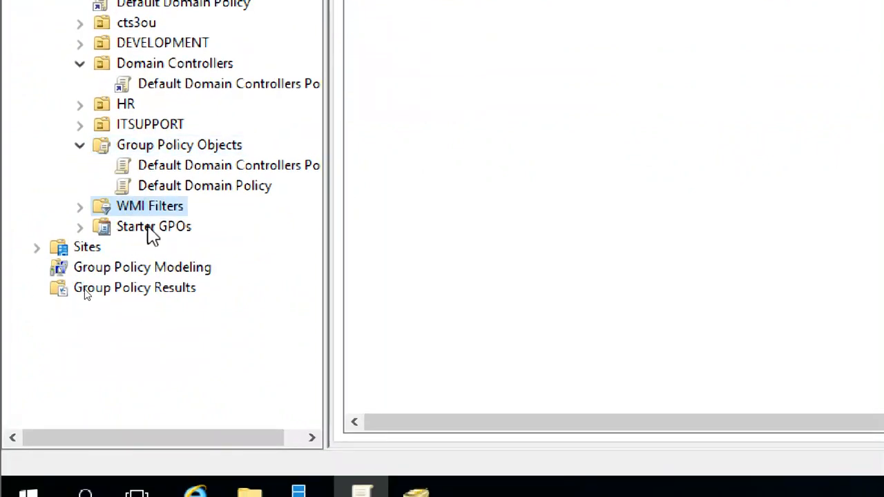
click(152, 228)
click(156, 206)
click(157, 232)
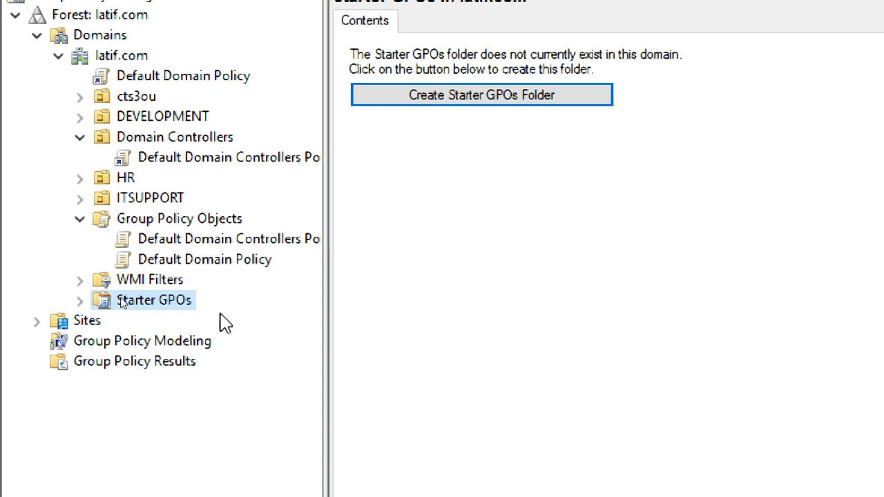
click(137, 283)
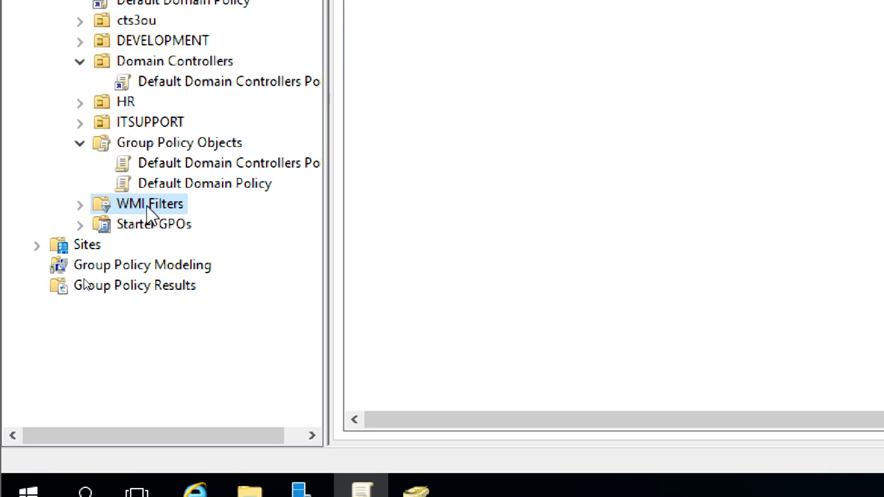
click(182, 144)
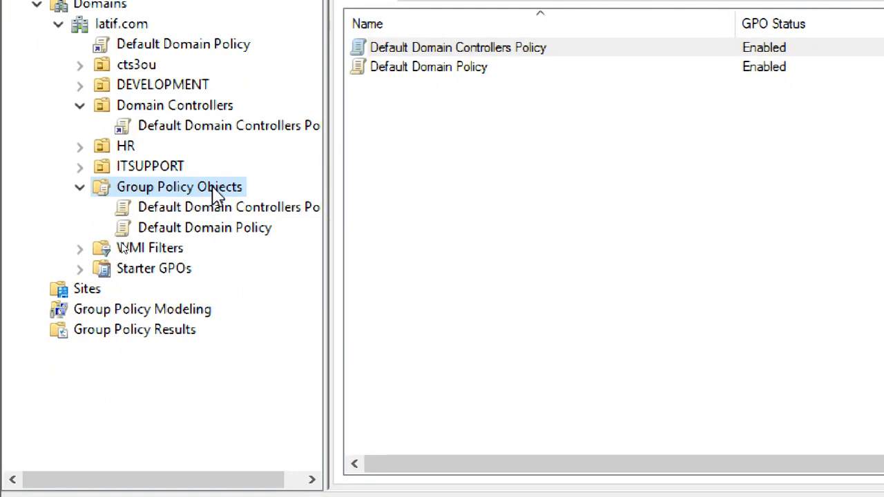
Create a new GPO named 'IE Restriction' under Group Policy Objects
right_click(213, 188)
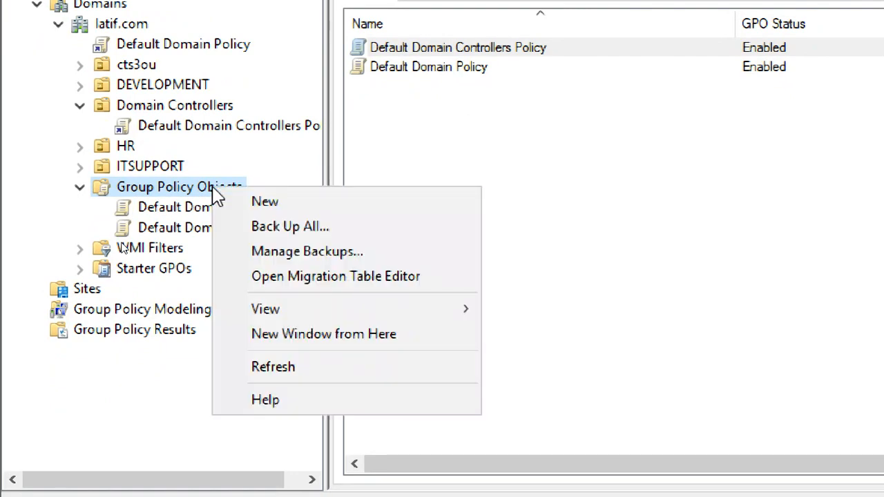
click(262, 208)
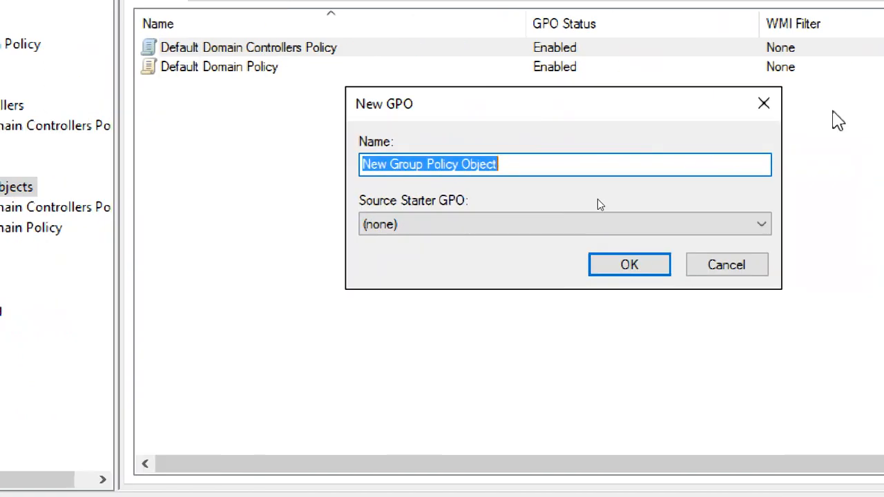
drag(489, 160, 306, 173)
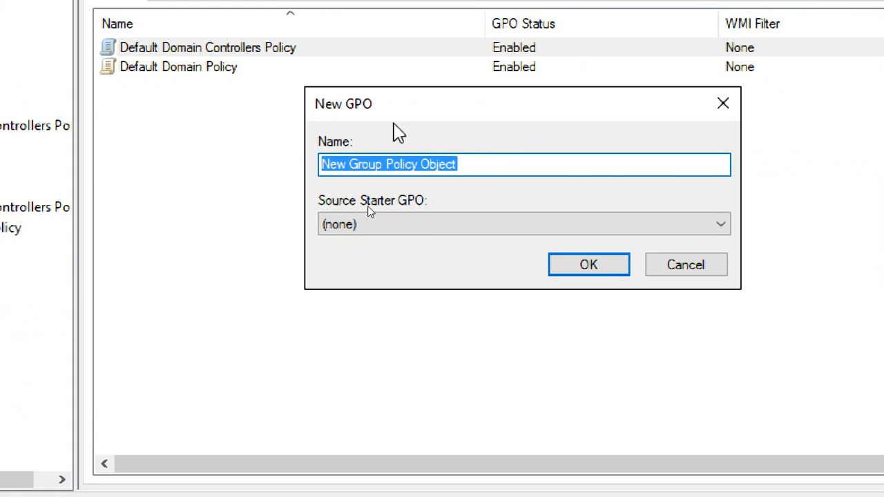
text(IE)
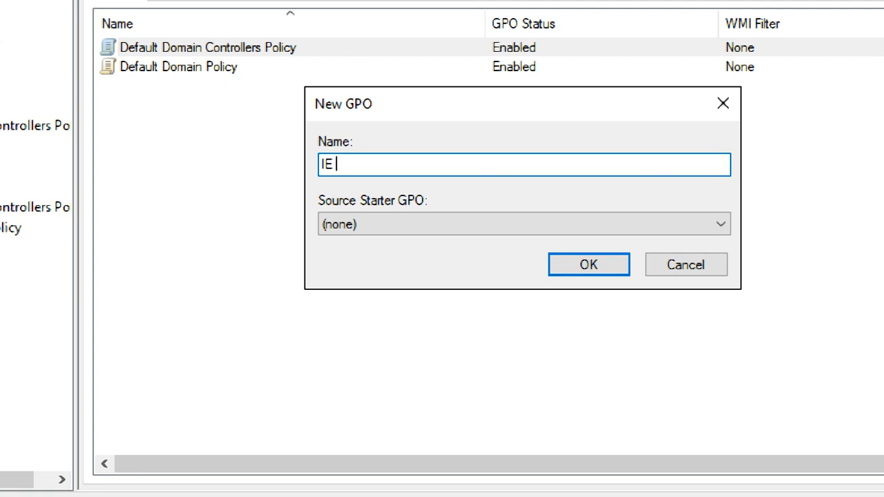
key(BackSpace)
key(BackSpace)
key(BackSpace)
text(policy1)
key(BackSpace)
key(BackSpace)
key(BackSpace)
key(BackSpace)
key(BackSpace)
key(BackSpace)
key(BackSpace)
text(IE Restriction)
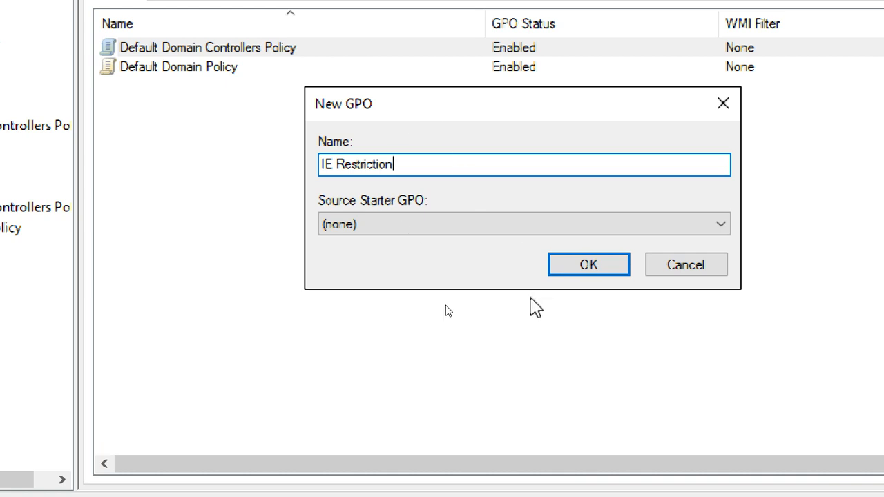
click(587, 269)
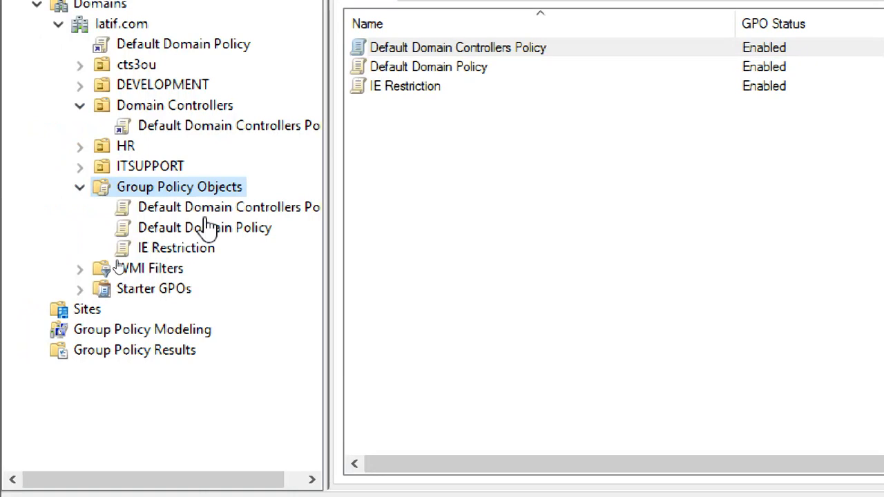
Select the new IE Restriction GPO and review the edit, link, update and verify checklist steps
click(205, 258)
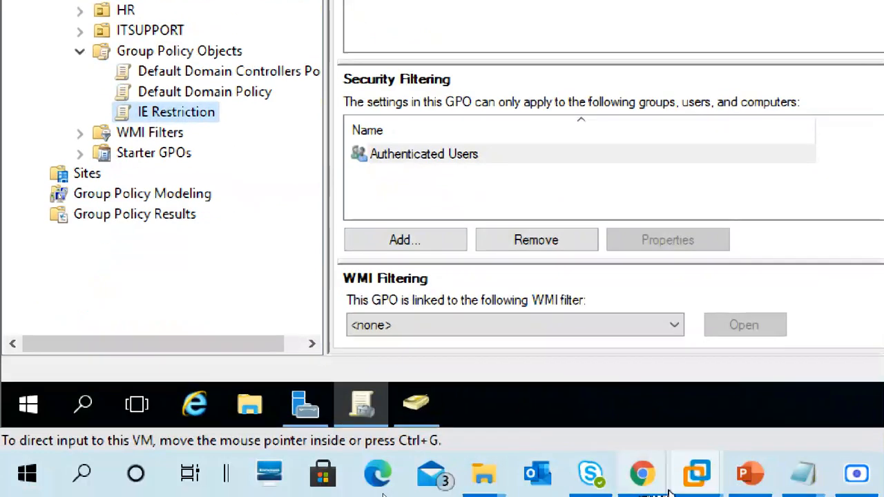
mouse_move(801, 481)
click(819, 384)
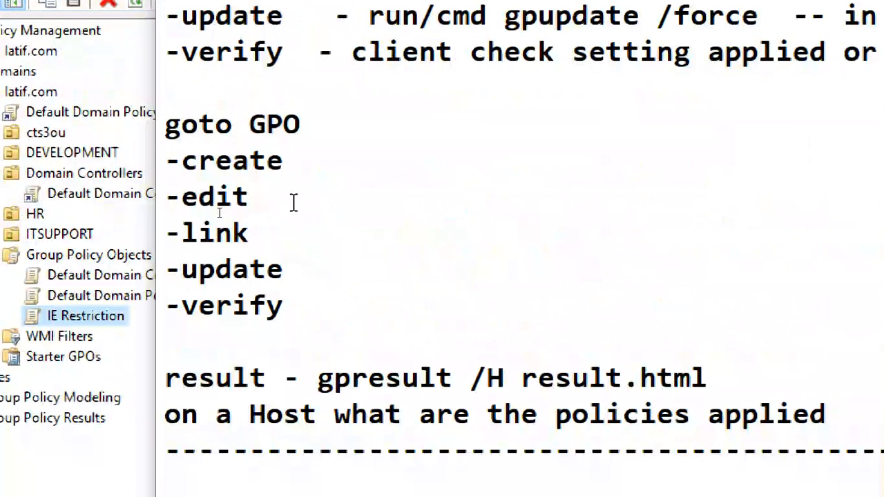
click(292, 206)
click(313, 244)
click(313, 280)
click(310, 312)
click(268, 199)
Bring up the IE Restriction GPO's context menu, dismiss it, and reopen it
click(109, 316)
right_click(118, 329)
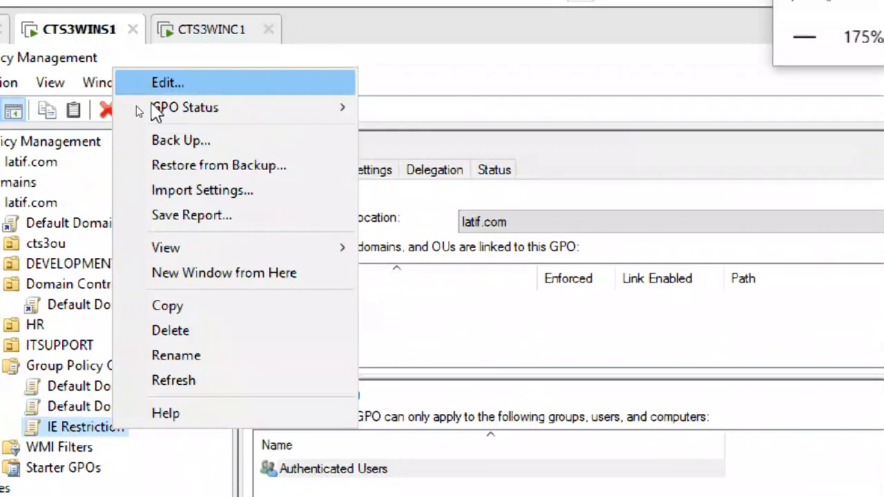
click(86, 425)
right_click(84, 420)
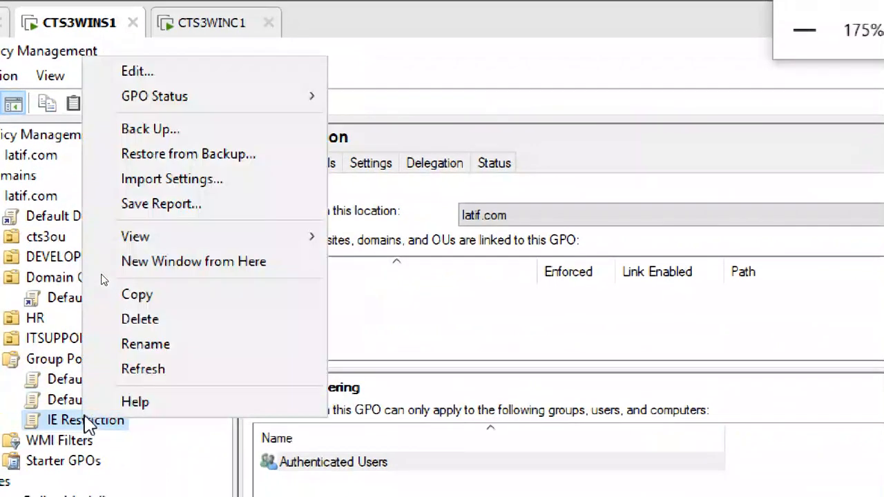
Review the IE Restriction Scope and Details, selecting the Authenticated Users security filter entry
click(404, 144)
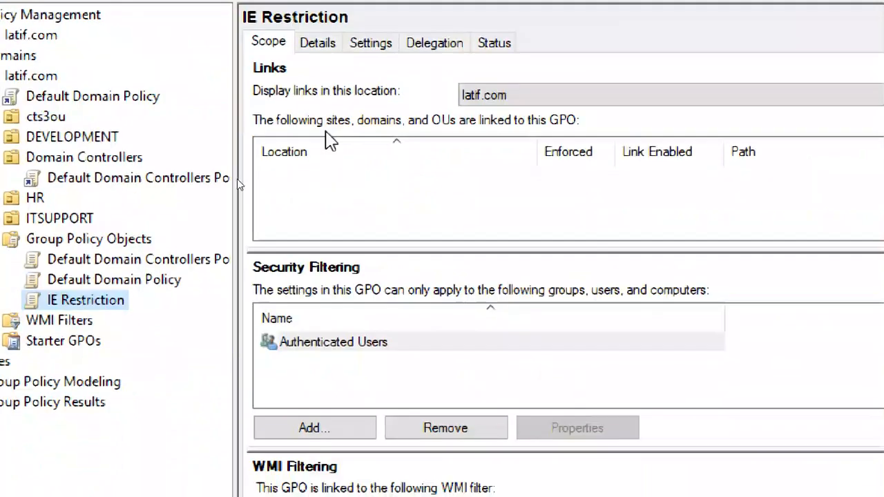
click(316, 44)
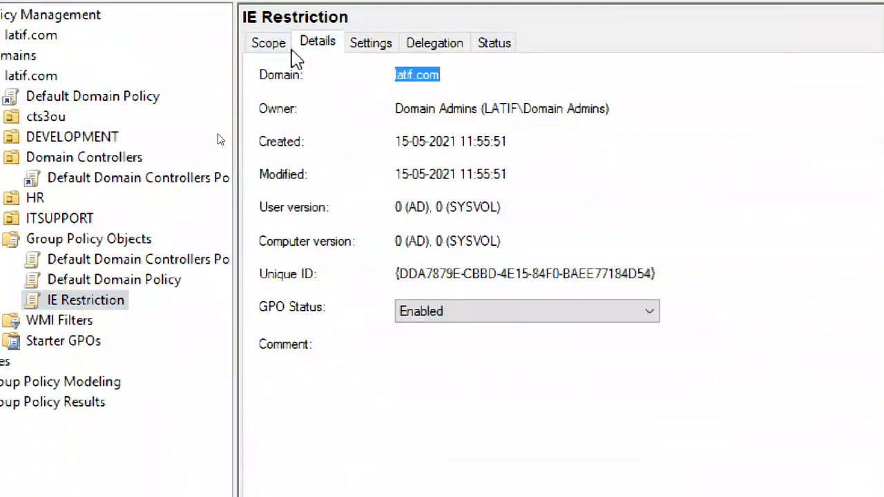
click(274, 44)
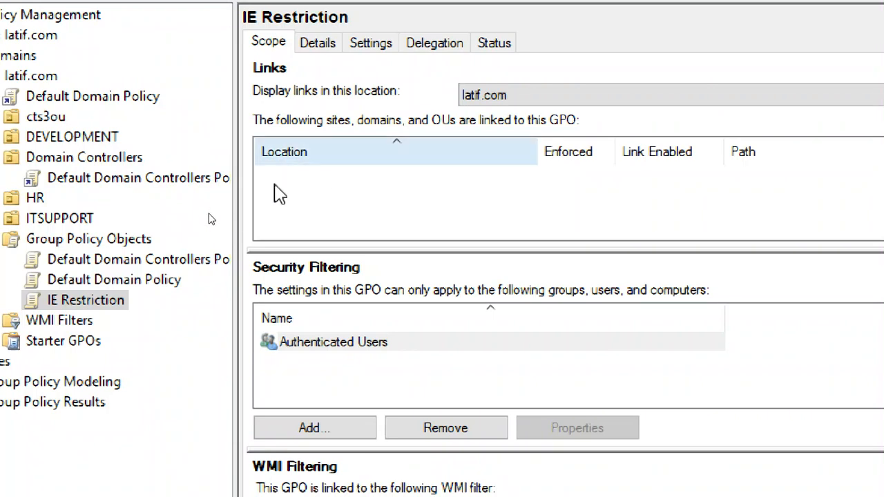
click(333, 343)
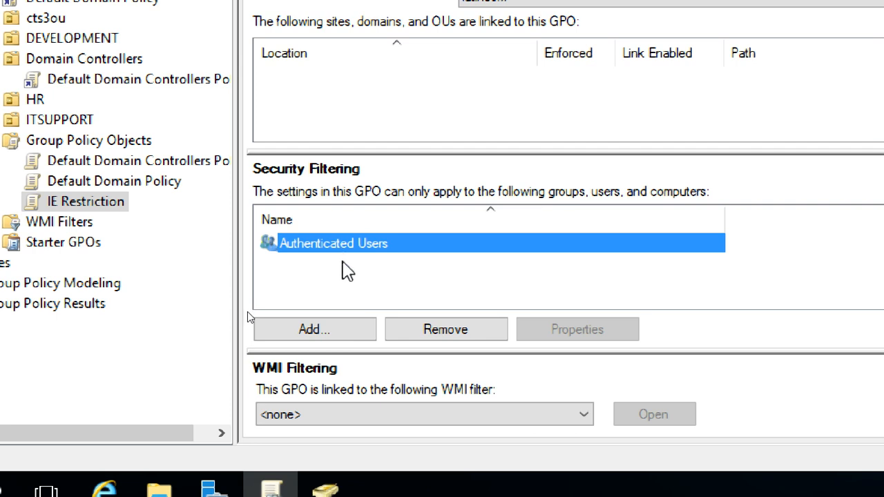
click(348, 272)
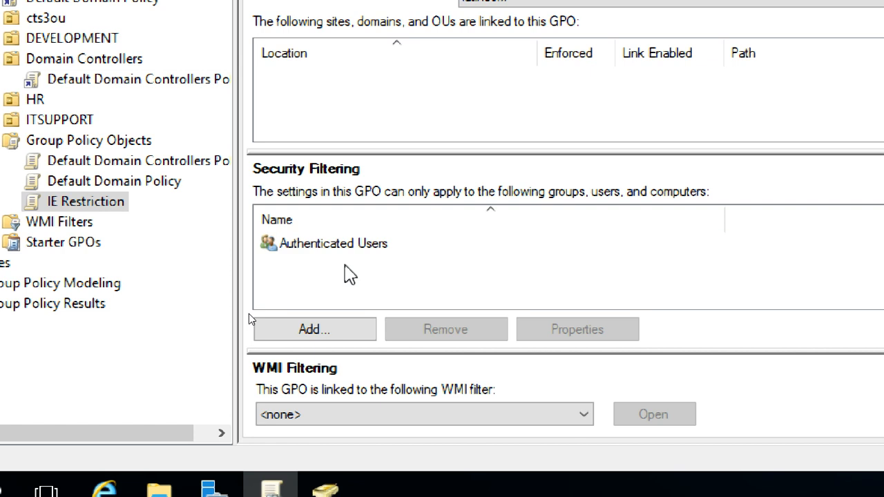
click(332, 247)
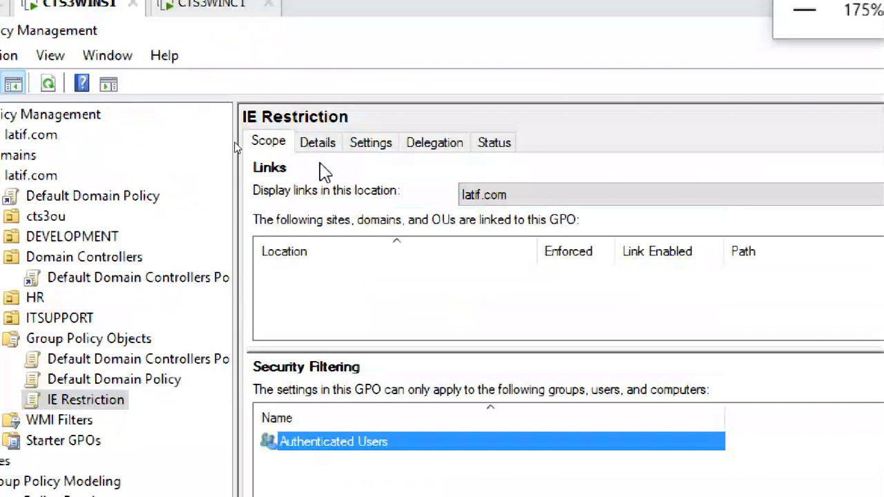
click(322, 145)
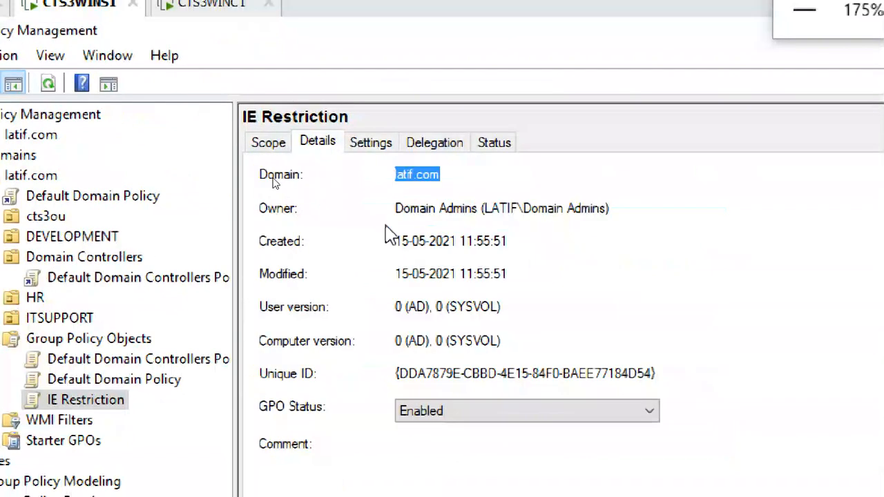
Add about:security_mmc.exe to Trusted sites and review the empty Computer and User Configuration settings
click(384, 143)
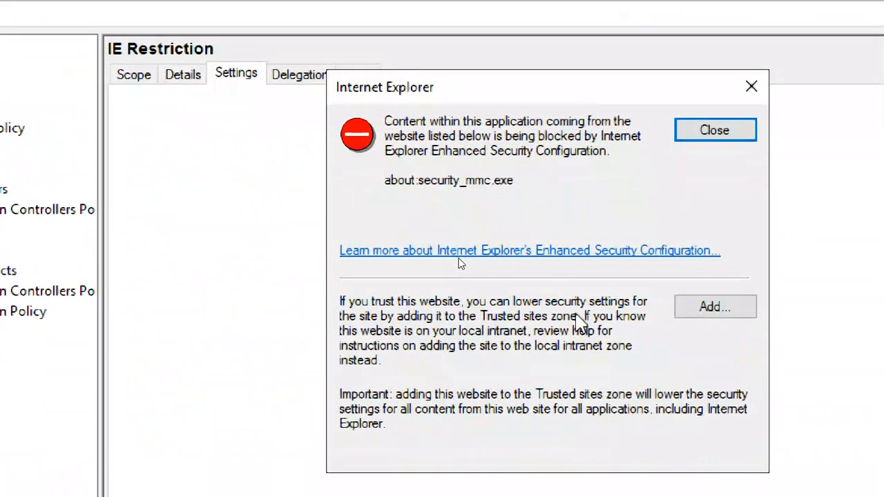
click(723, 308)
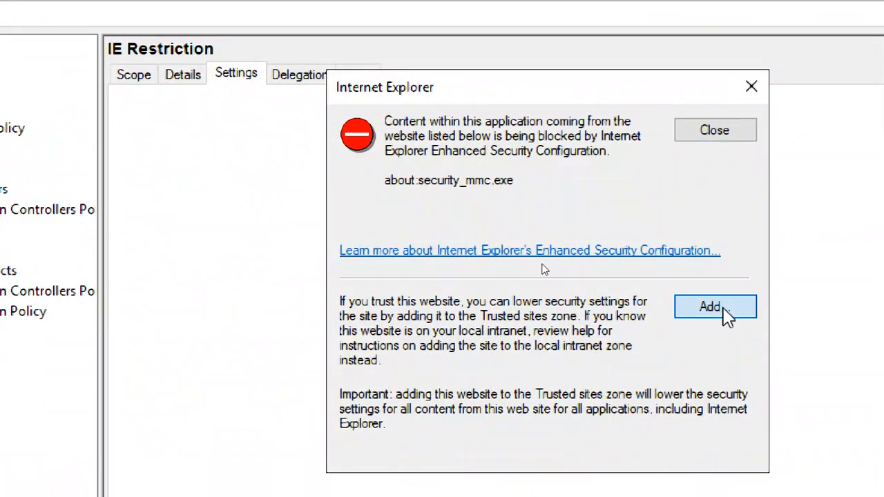
click(703, 234)
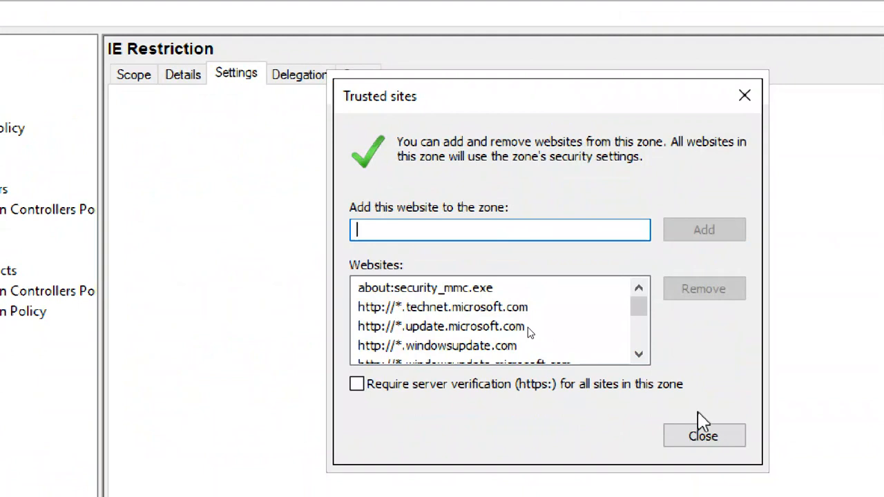
click(702, 436)
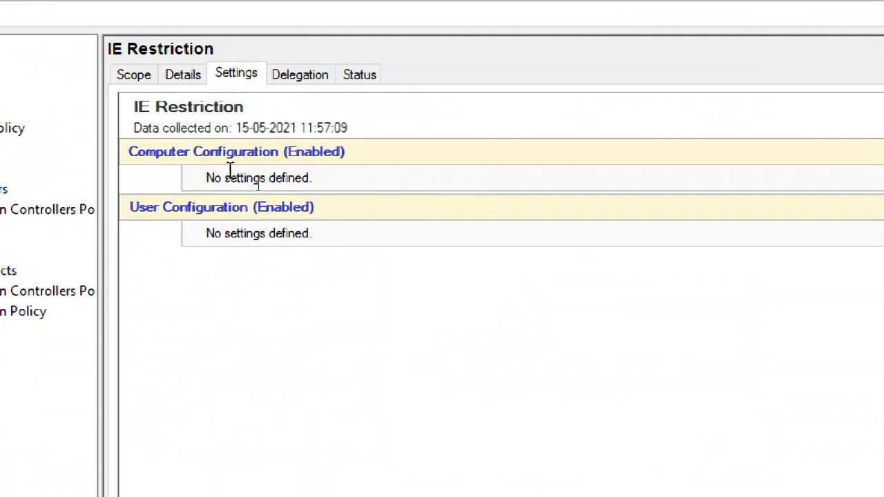
drag(200, 179, 314, 182)
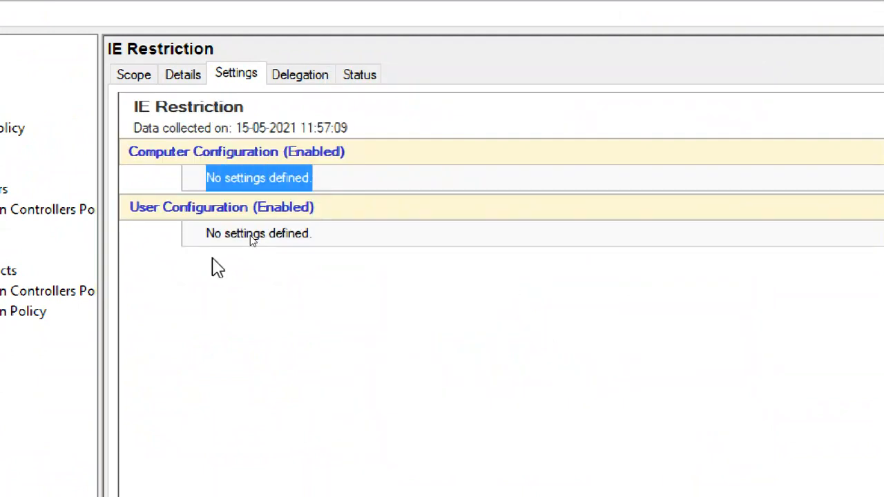
drag(228, 235, 310, 246)
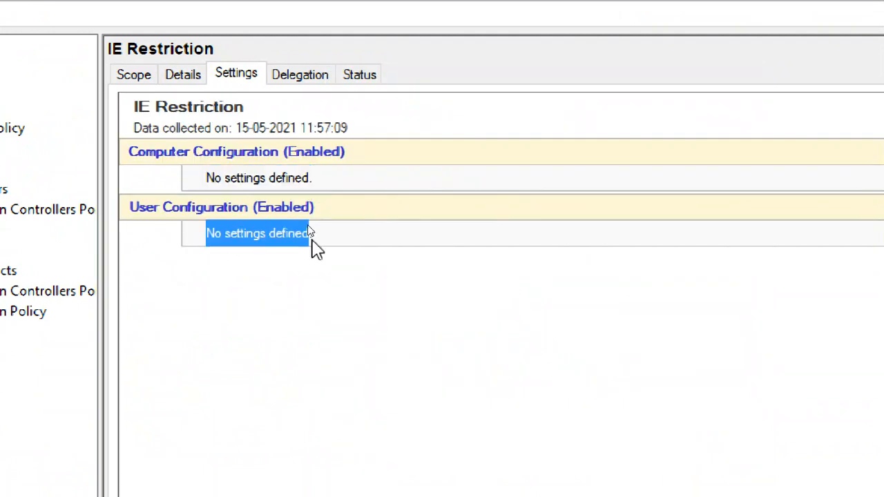
click(252, 330)
drag(201, 178, 316, 178)
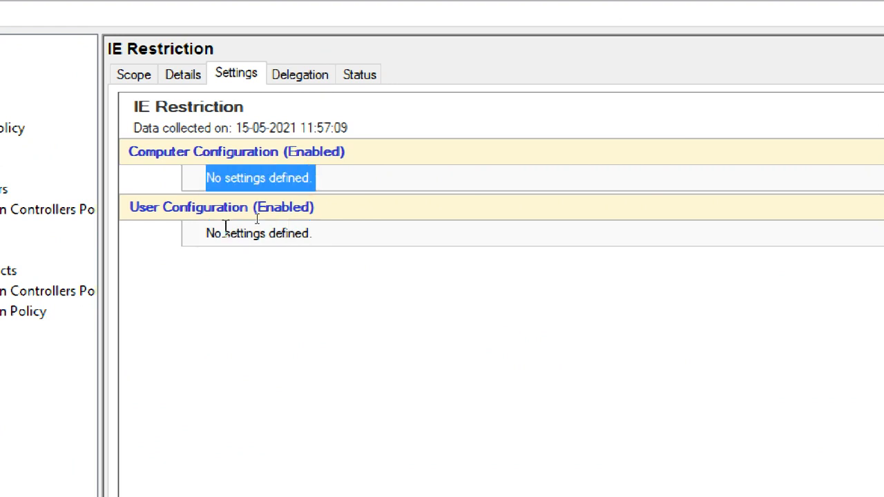
drag(207, 234, 315, 235)
Check the GPO's Delegation, Status, Scope and Settings tabs, ending on the settings report
click(288, 75)
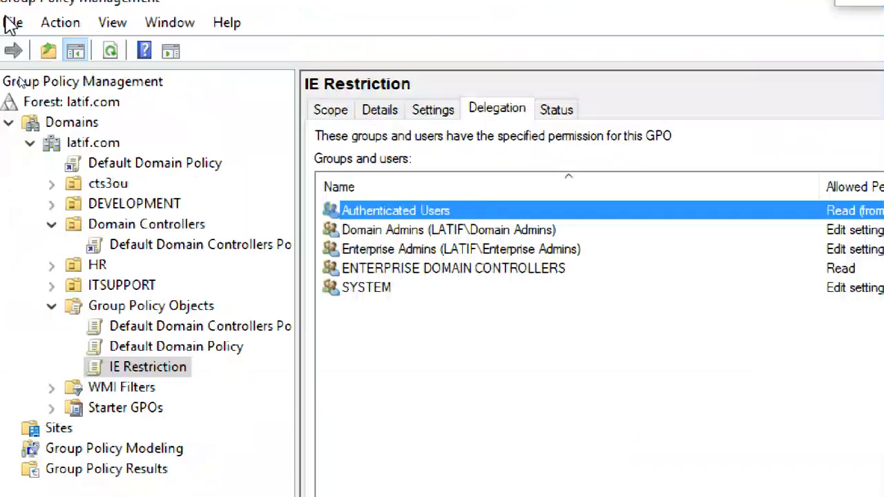
click(556, 131)
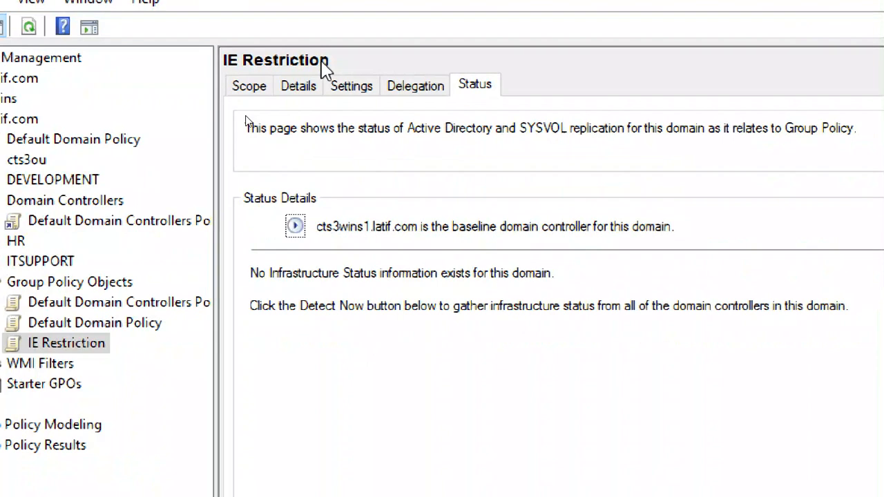
click(335, 86)
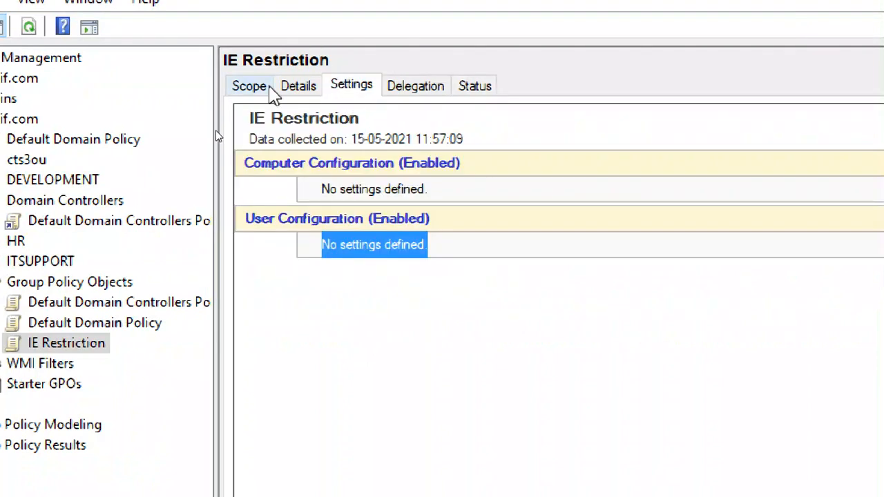
click(268, 92)
click(354, 93)
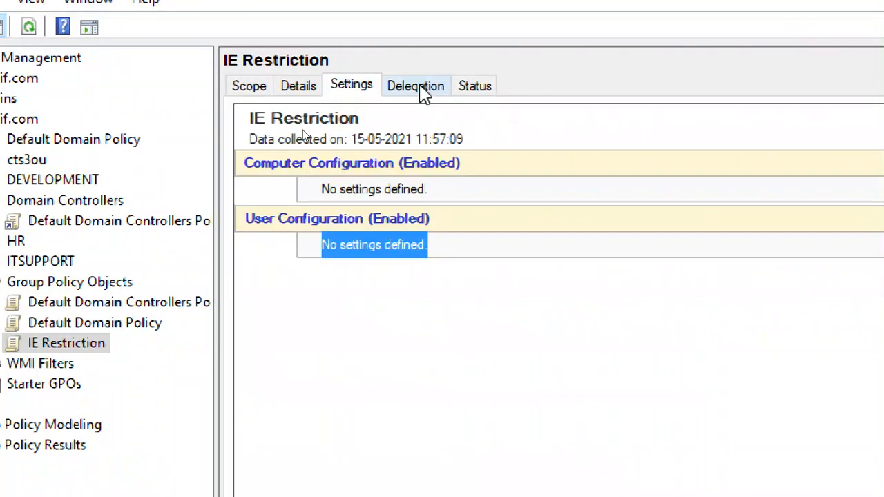
click(418, 87)
click(361, 93)
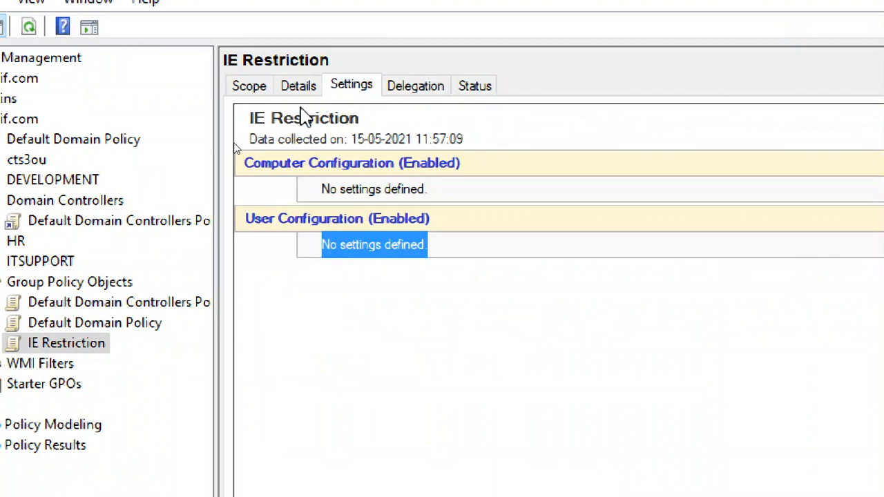
click(245, 84)
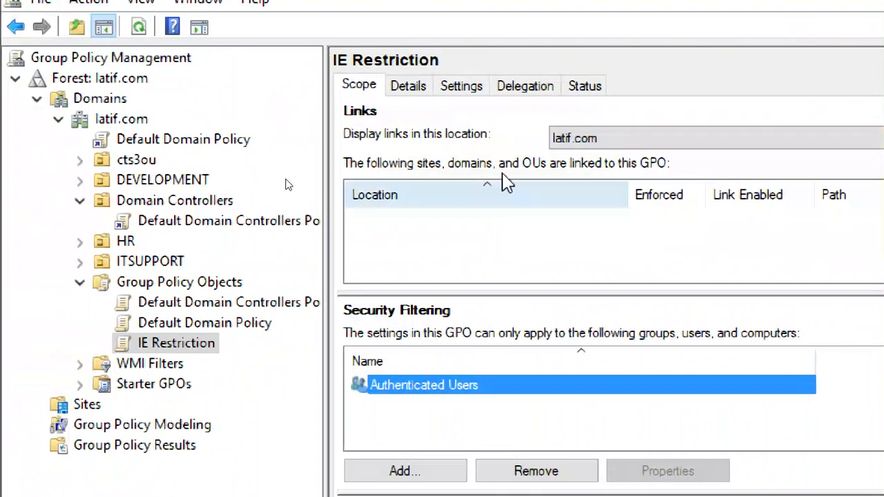
click(463, 86)
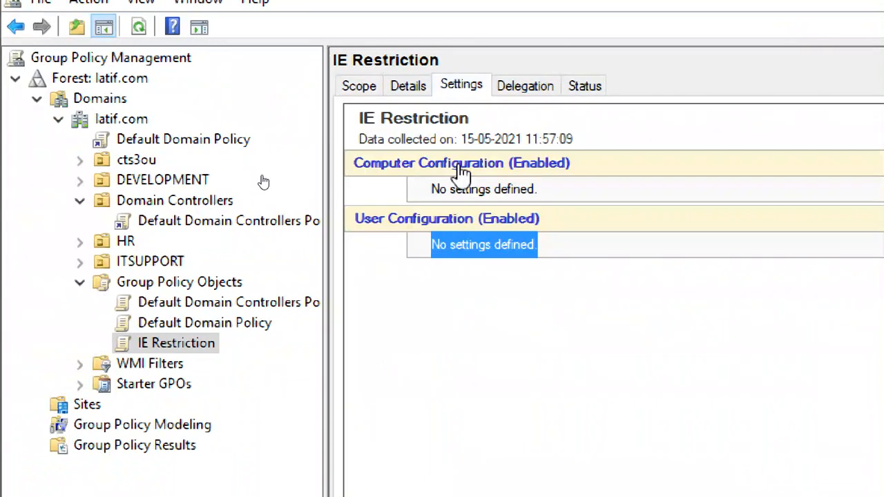
Edit IE Restriction in the policy editor and expand Computer Configuration's Policies
right_click(185, 345)
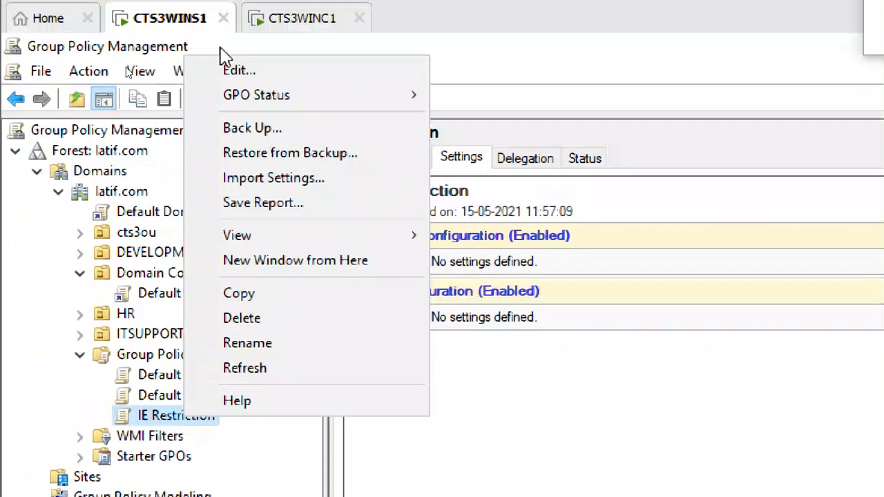
click(237, 71)
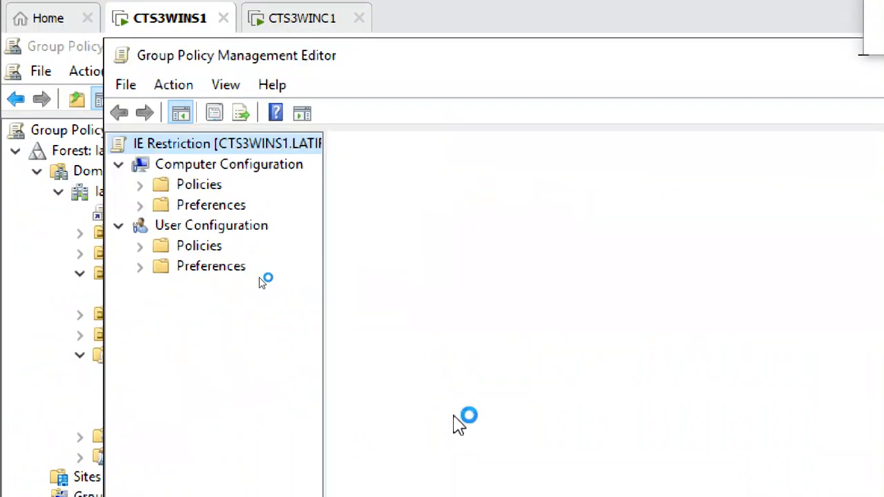
click(291, 167)
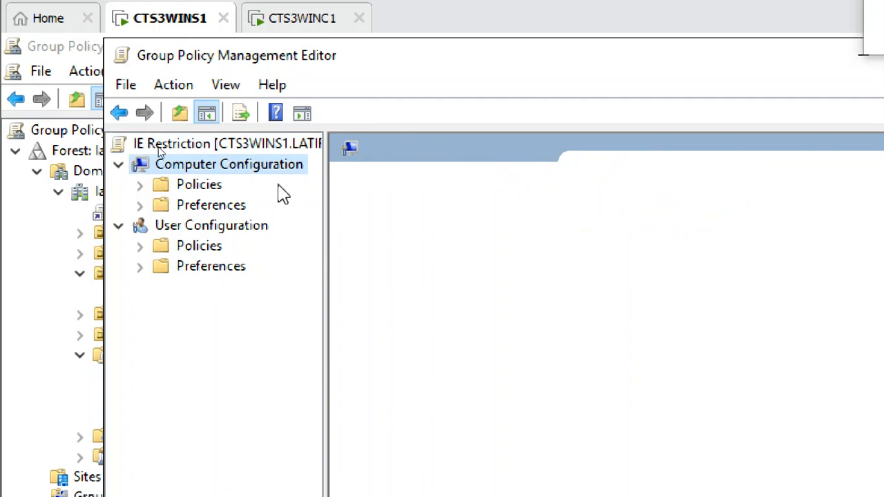
click(265, 229)
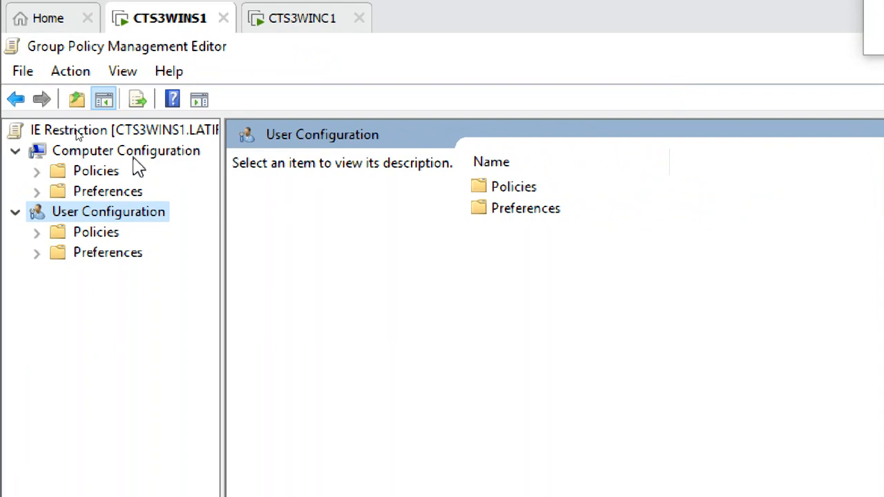
click(134, 153)
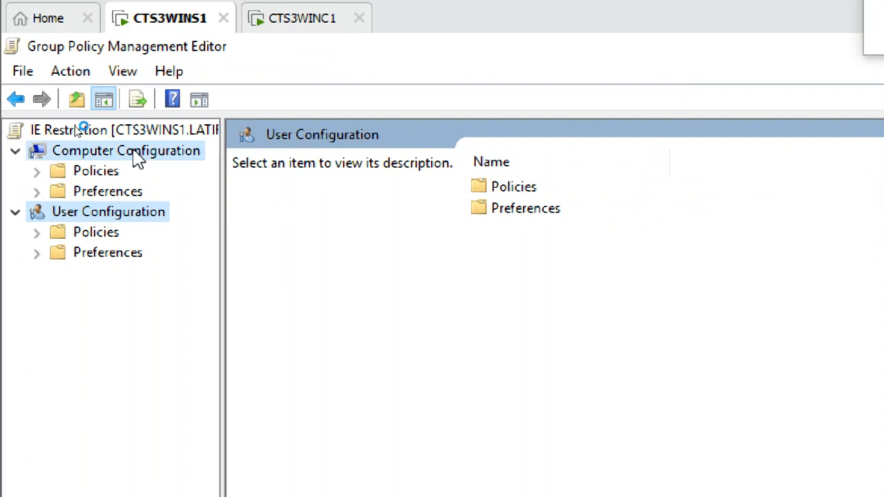
click(36, 171)
Browse Computer Configuration's Software Settings, Software installation and Windows Settings folders
click(112, 196)
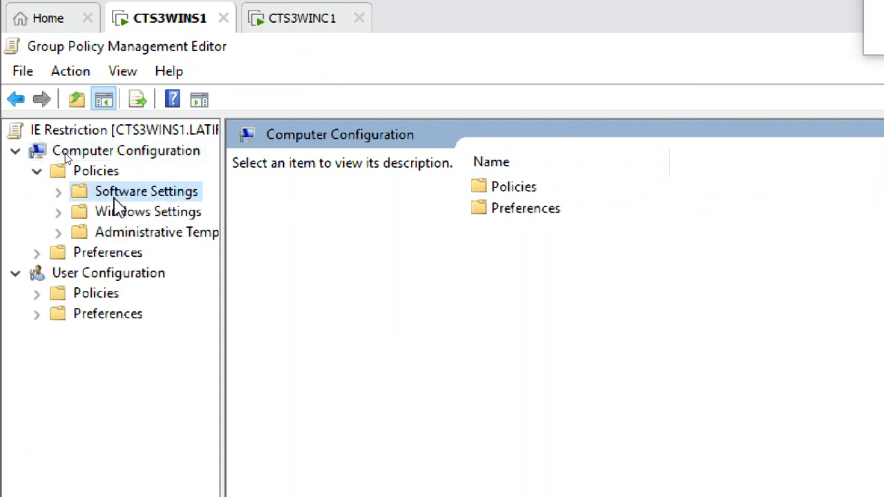
click(58, 191)
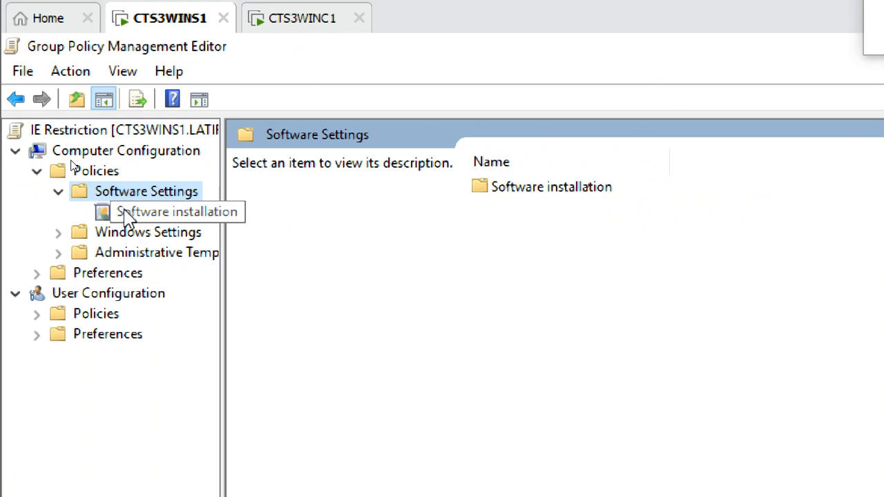
click(127, 211)
click(170, 235)
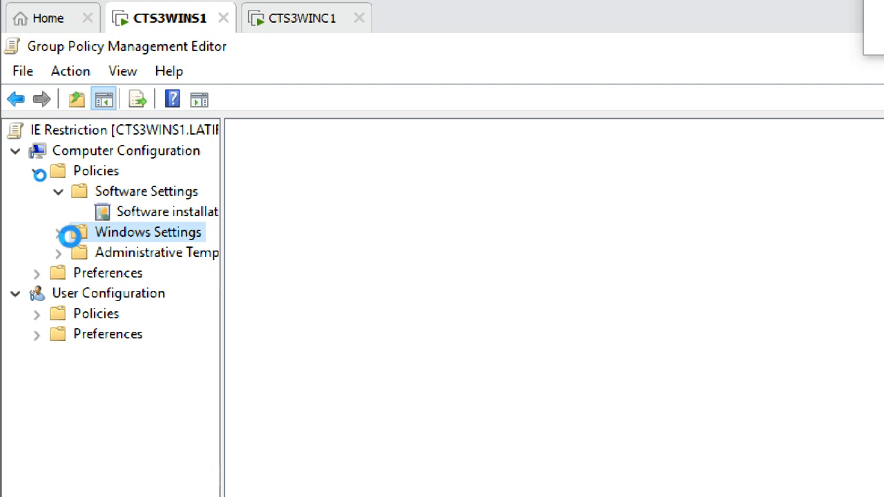
click(60, 233)
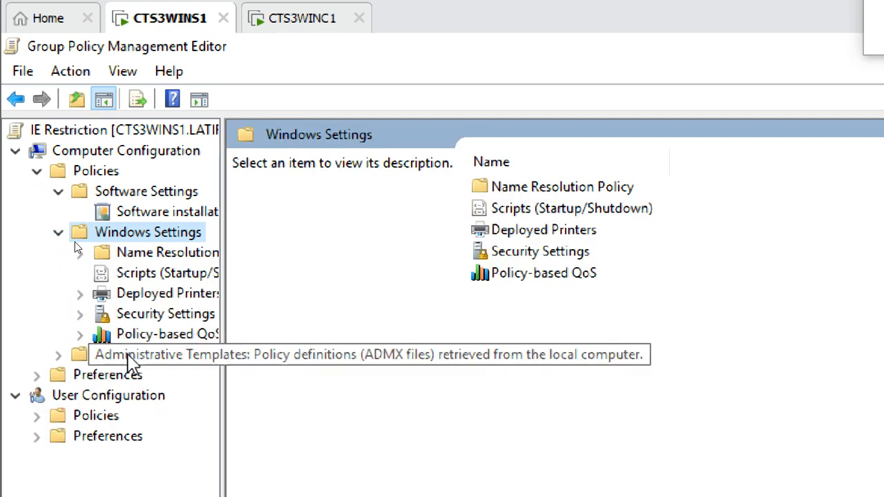
Browse Administrative Templates' Network and Printers settings, read Activate Internet printing, then collapse the branches
click(132, 355)
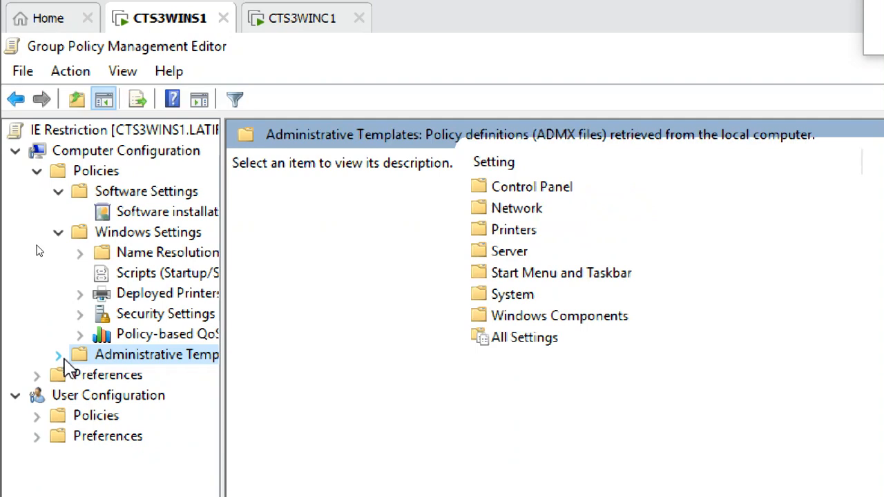
click(59, 356)
click(144, 397)
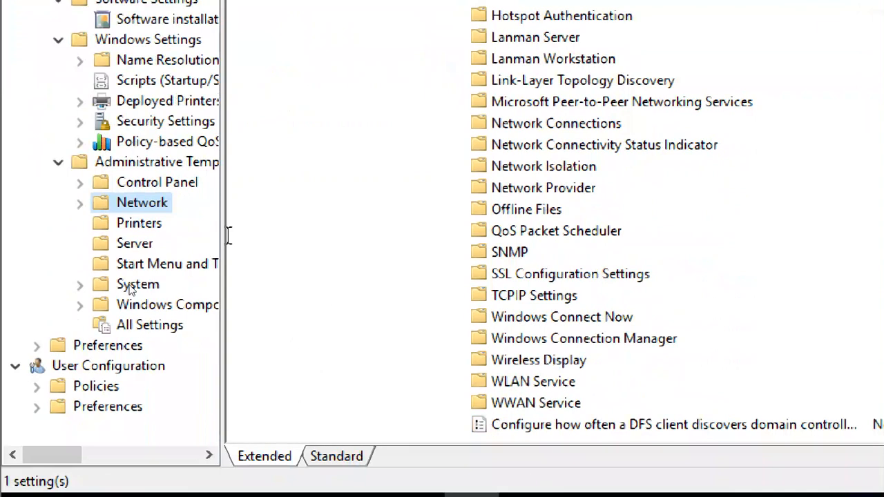
click(148, 223)
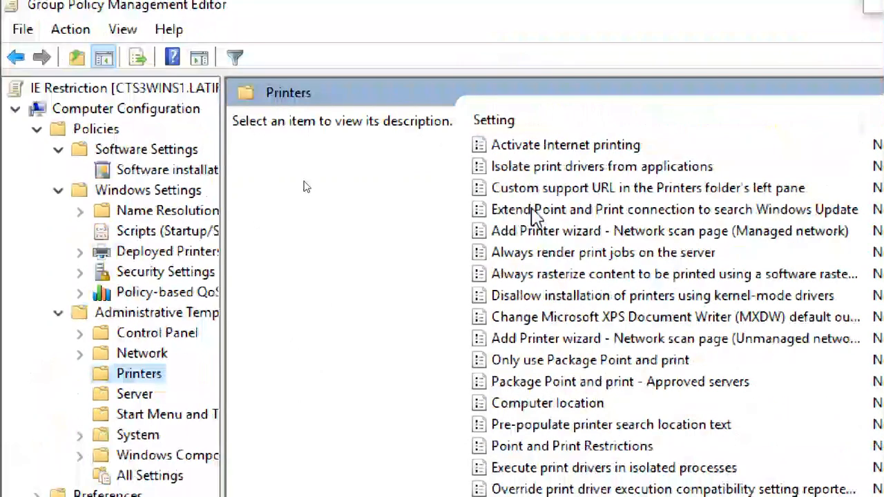
click(528, 146)
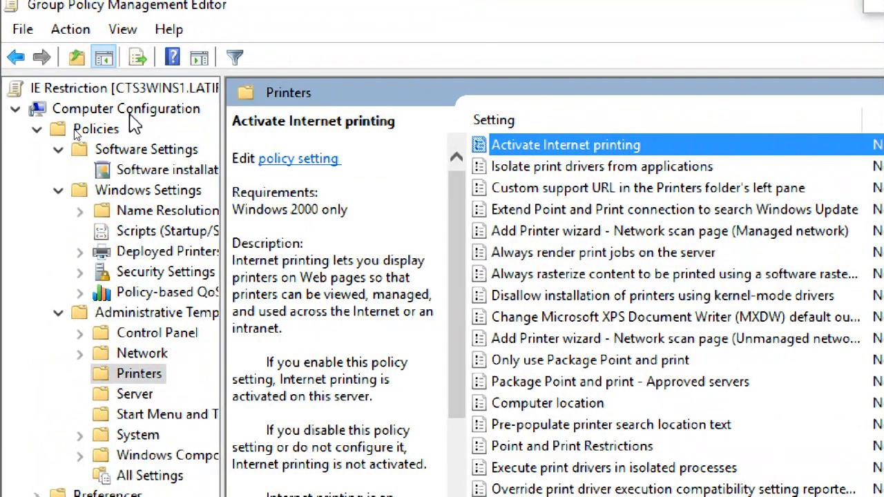
click(58, 312)
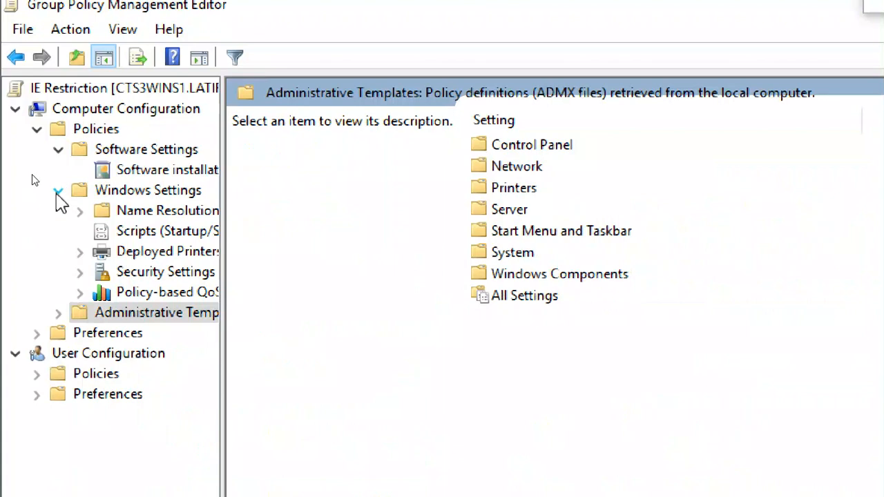
click(58, 191)
click(58, 149)
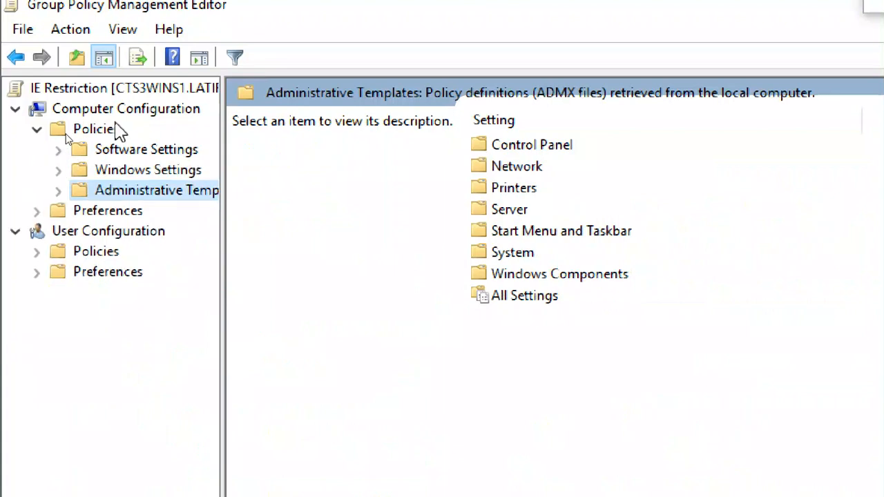
click(119, 114)
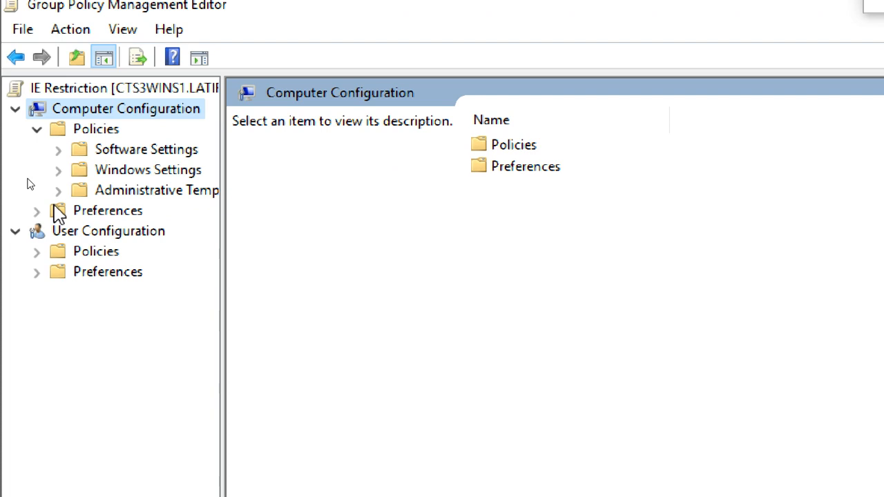
click(37, 129)
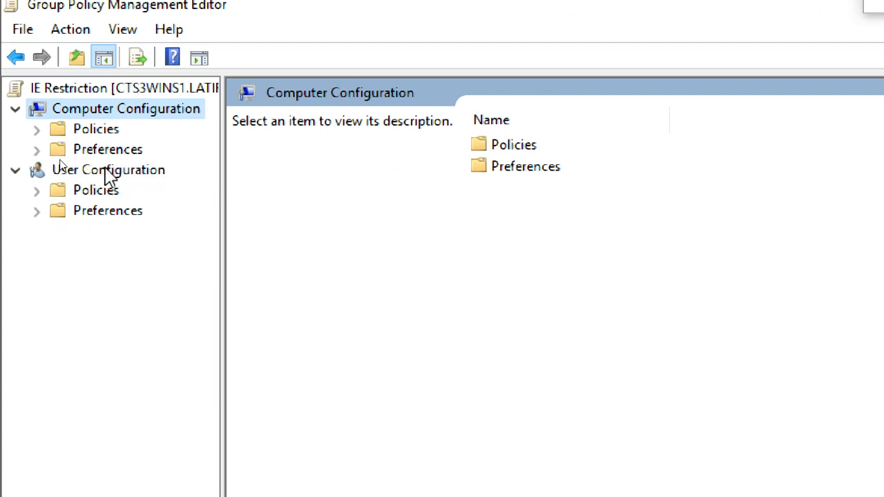
click(109, 174)
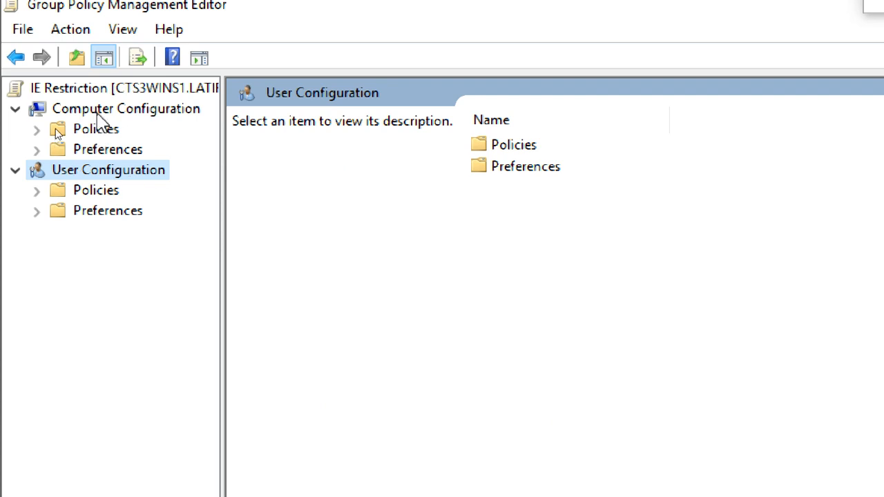
click(100, 111)
click(116, 173)
click(104, 110)
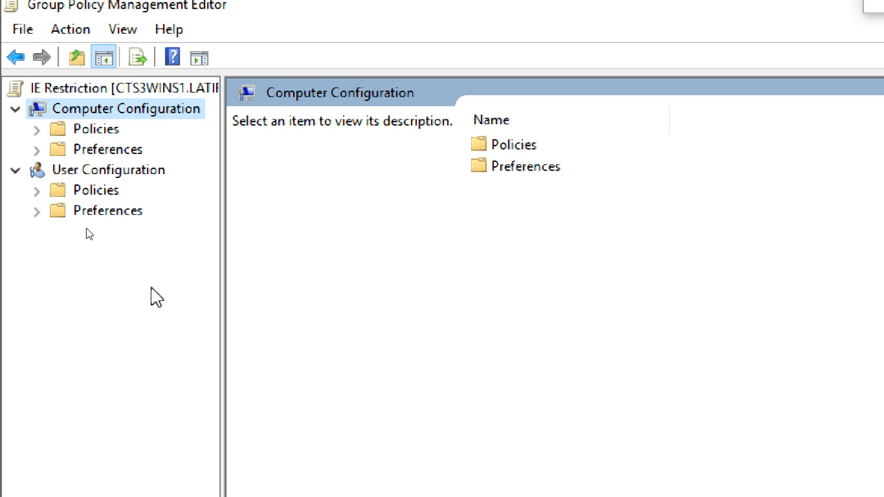
click(95, 173)
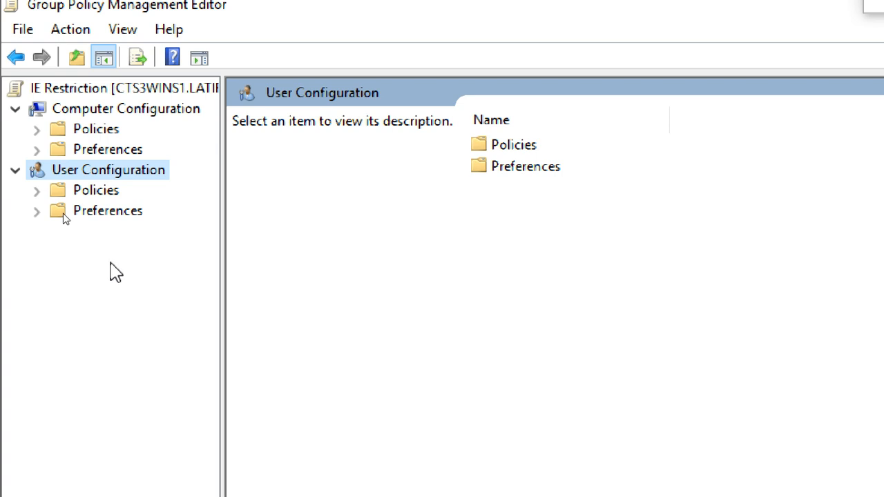
Expand the user Policies folder and browse Software Settings, Windows Settings and the logon/logoff scripts
click(37, 192)
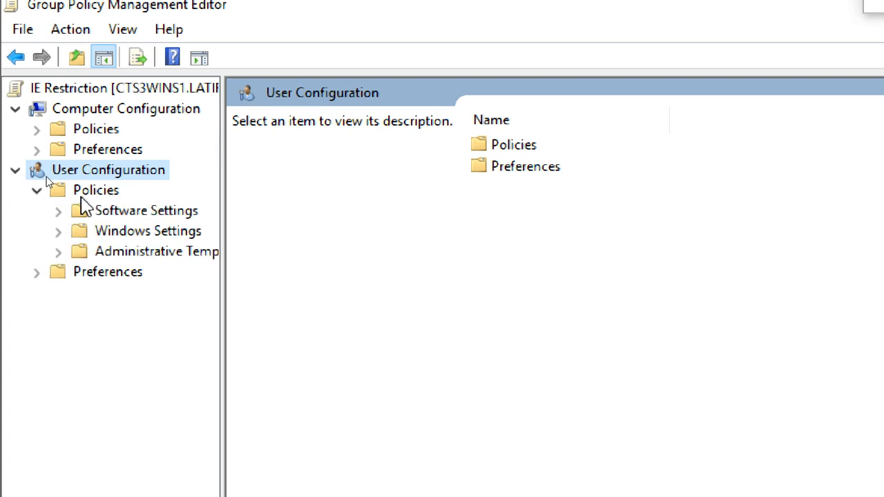
click(97, 193)
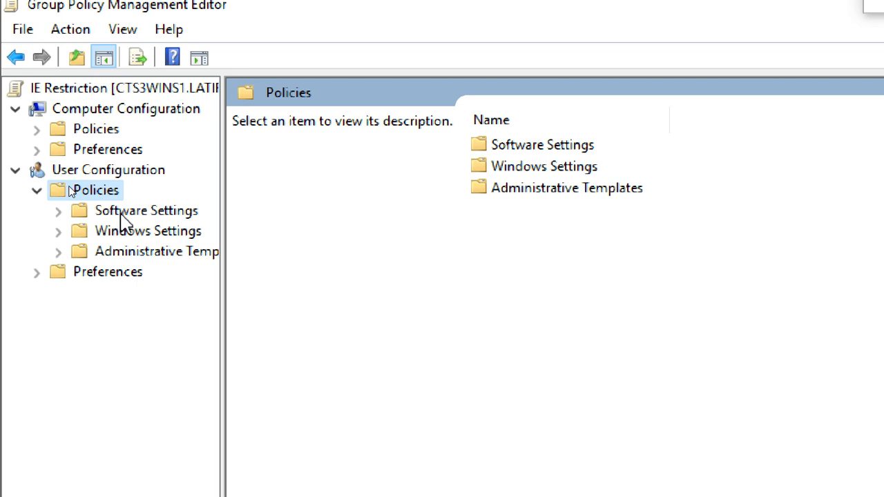
click(120, 214)
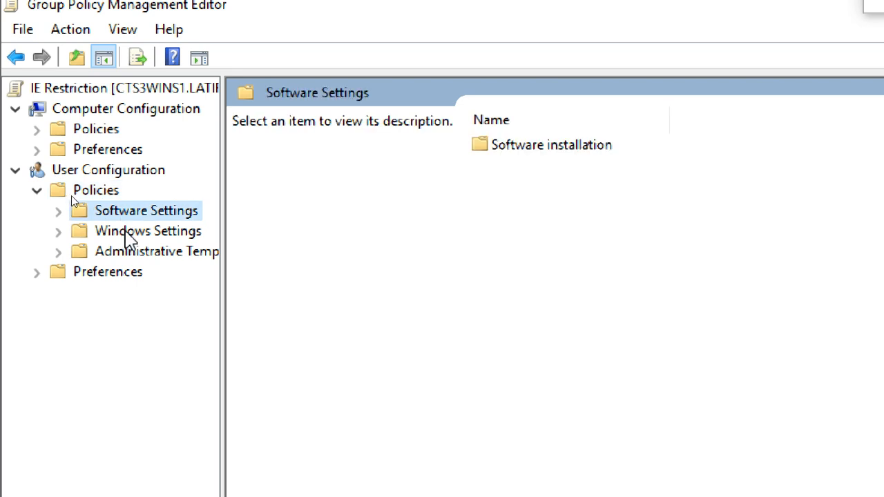
click(131, 232)
click(58, 231)
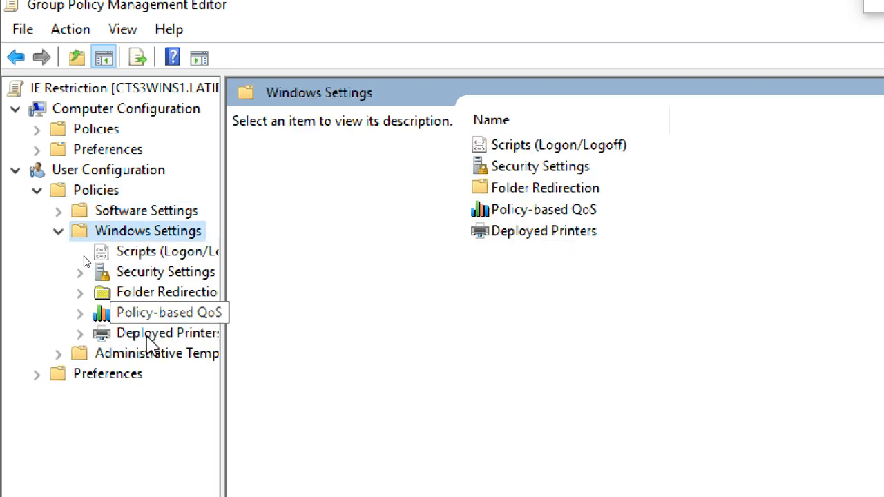
click(58, 212)
click(141, 277)
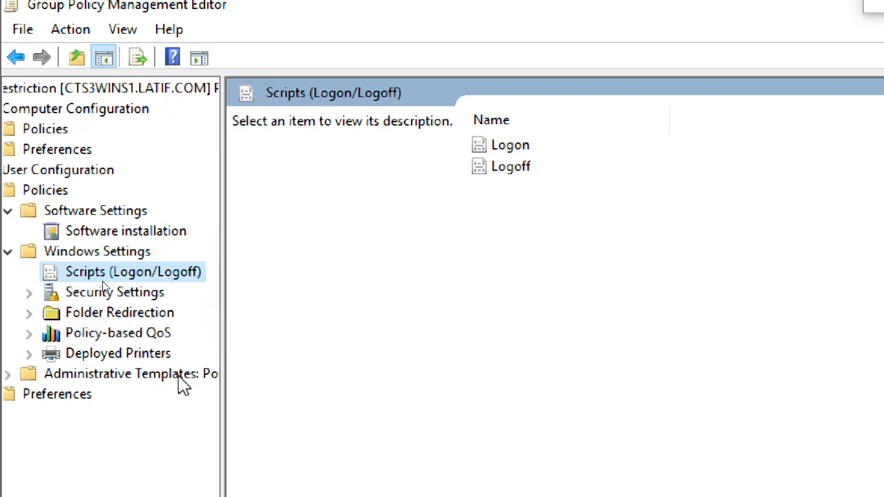
Browse user Administrative Templates: All Settings, Network, Shared Folders, Start Menu and Taskbar, System, Windows Components
click(156, 378)
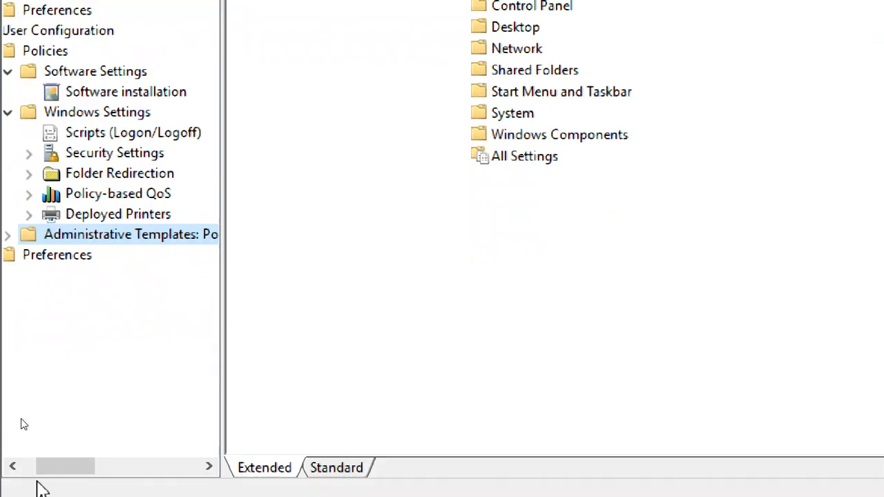
click(8, 235)
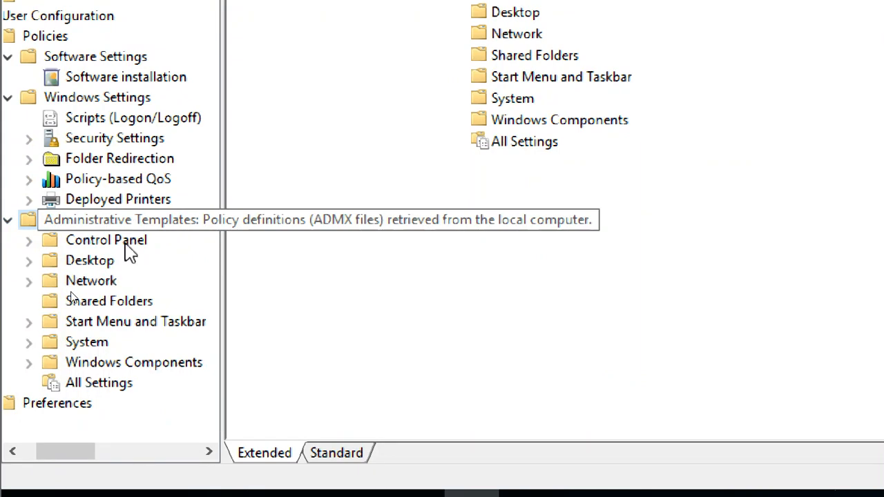
click(101, 383)
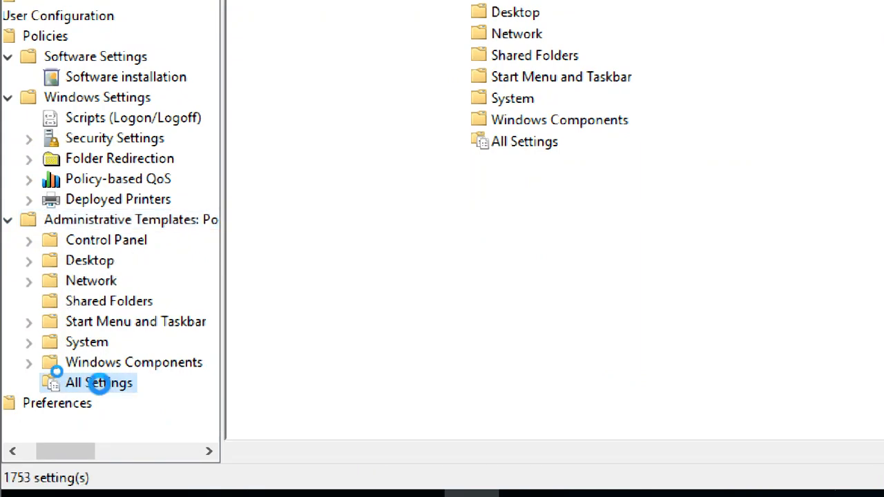
click(100, 283)
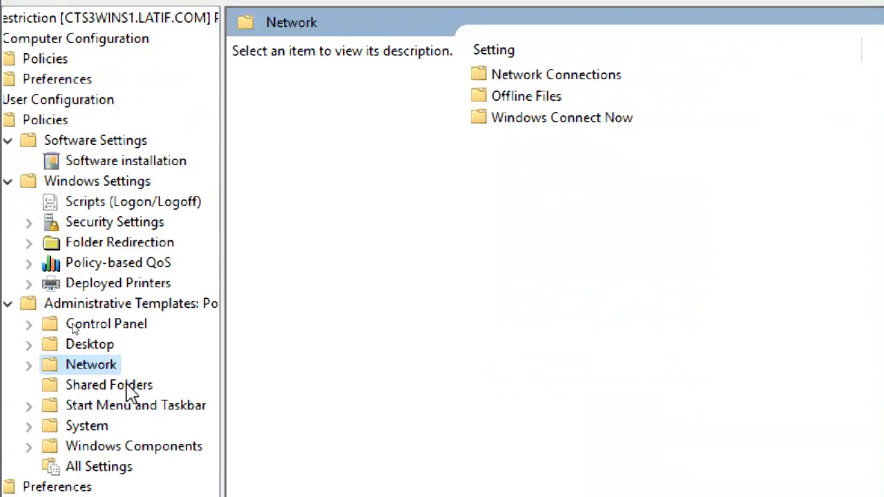
click(126, 388)
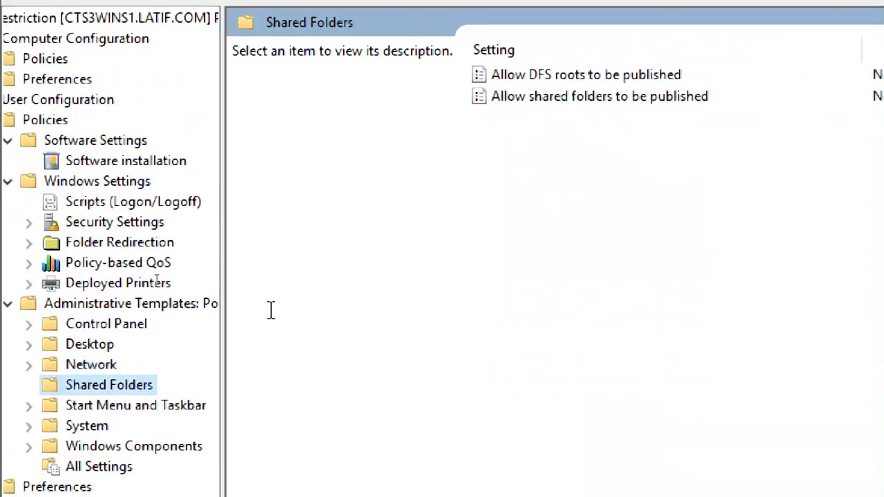
click(128, 407)
click(103, 428)
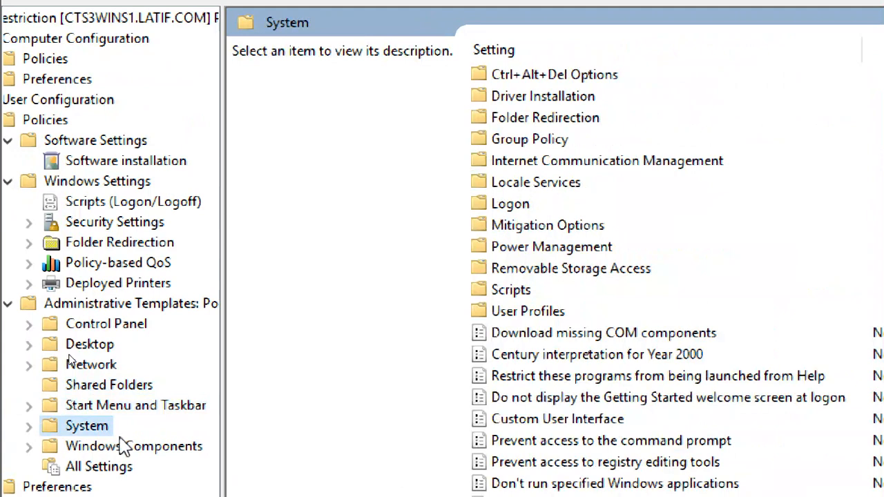
click(127, 446)
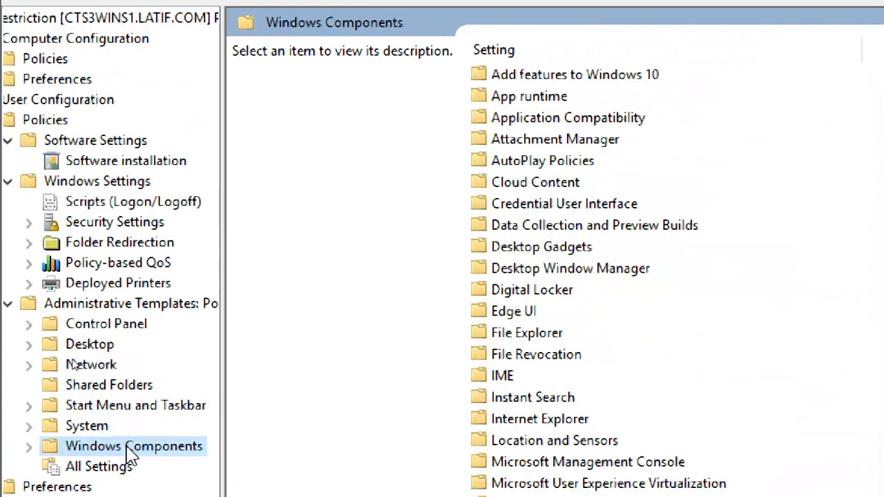
Open the Store folder, read Turn off the Store application, then return to Windows Components
scroll(631, 435, down, 9)
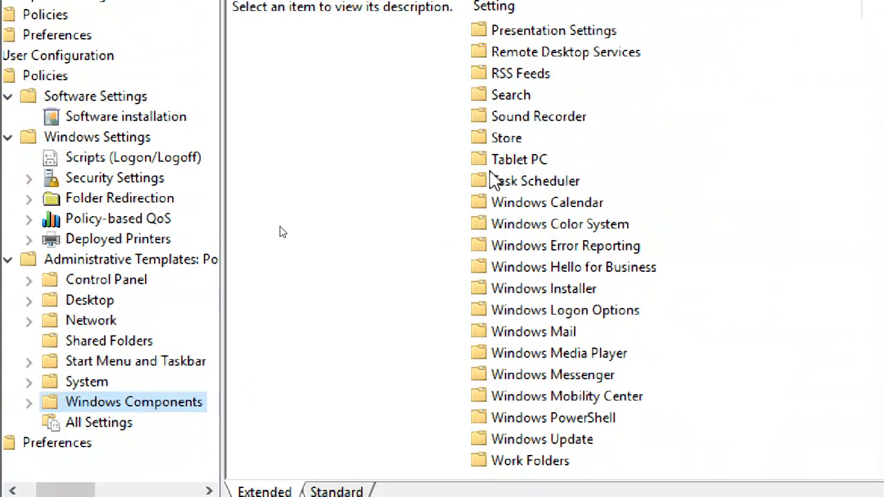
double_click(511, 138)
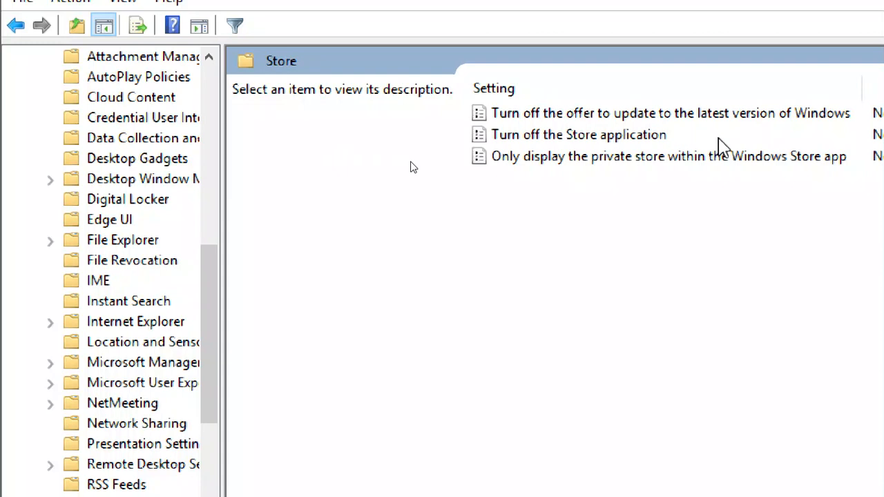
click(561, 138)
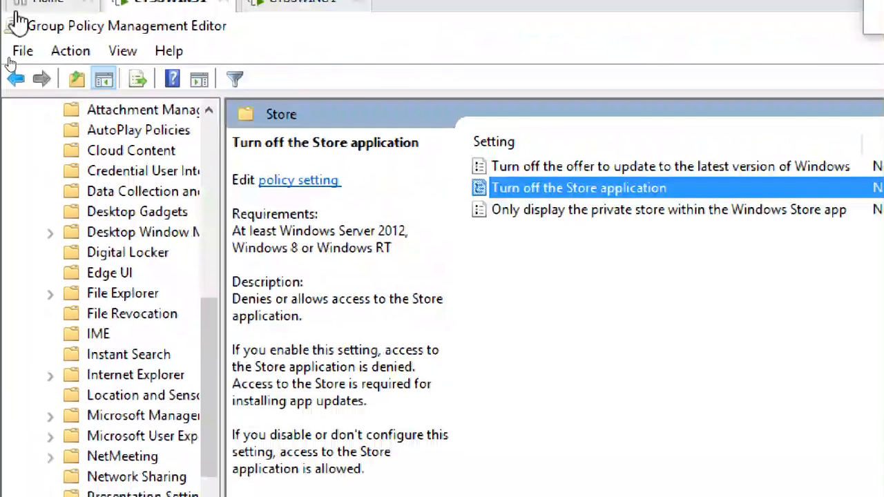
drag(206, 302, 209, 190)
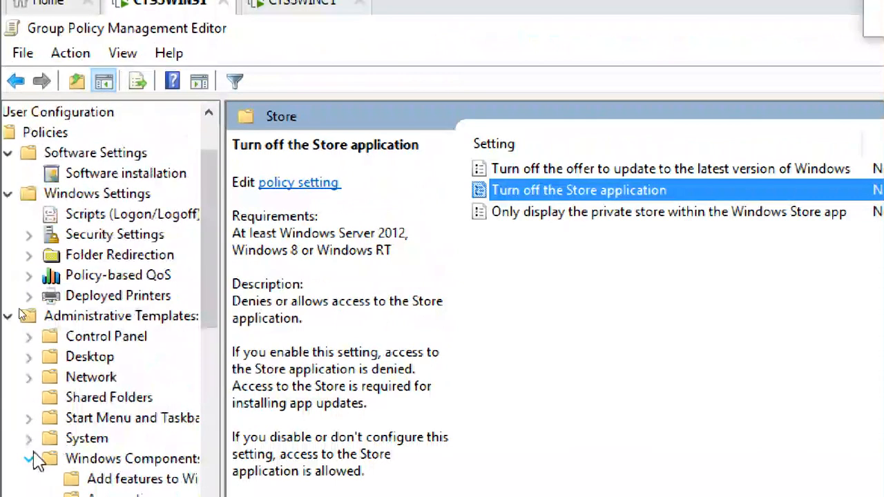
click(31, 458)
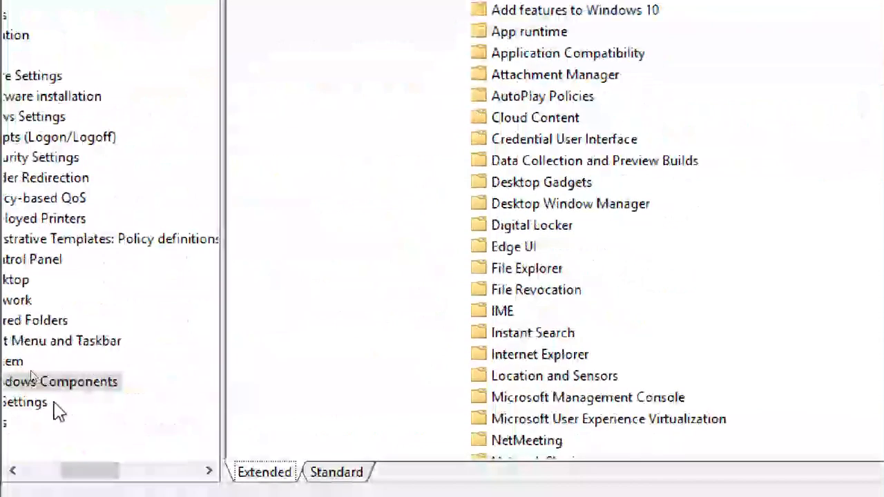
drag(108, 466, 41, 475)
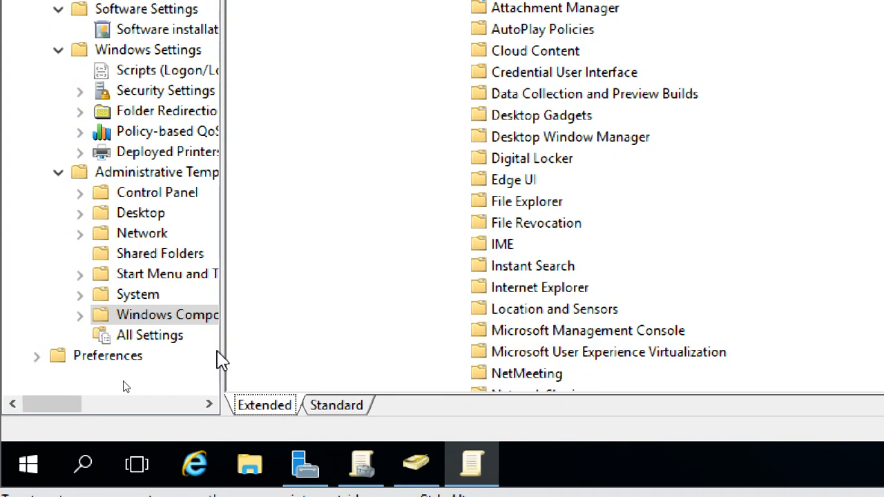
Show All Settings in the Standard view and scroll the 1753 Not configured user policies
click(181, 338)
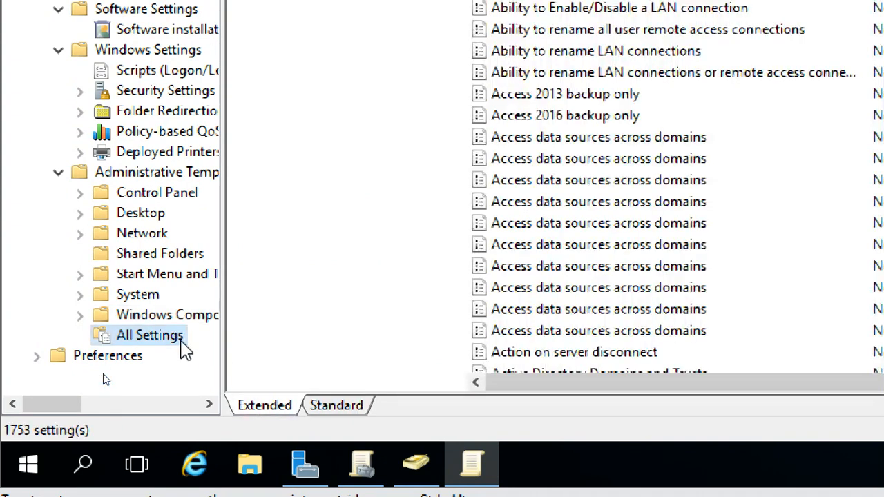
click(343, 410)
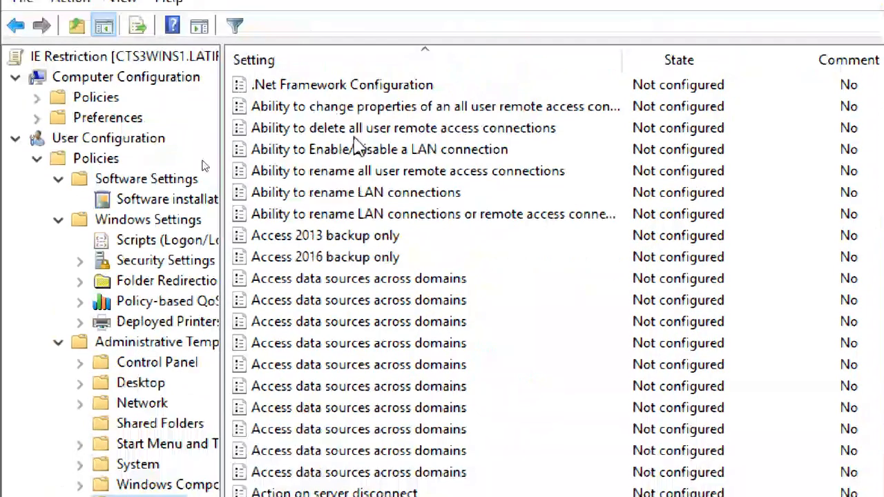
scroll(407, 221, down, 20)
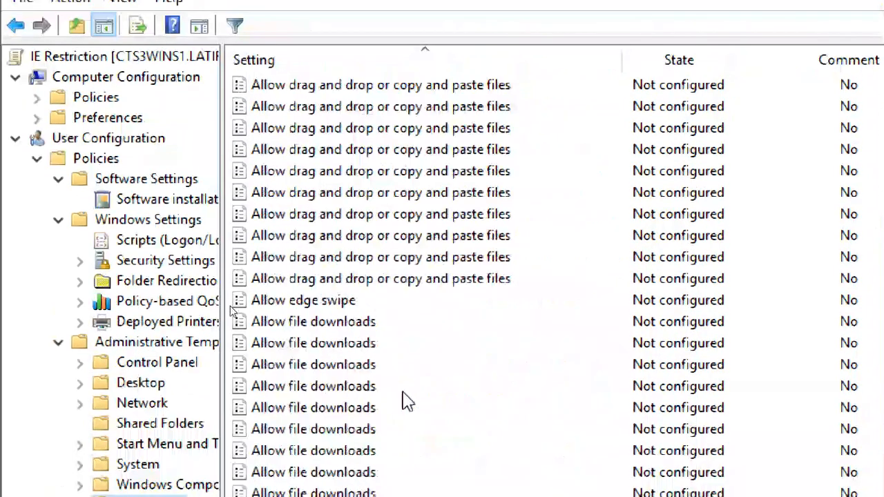
scroll(407, 401, down, 20)
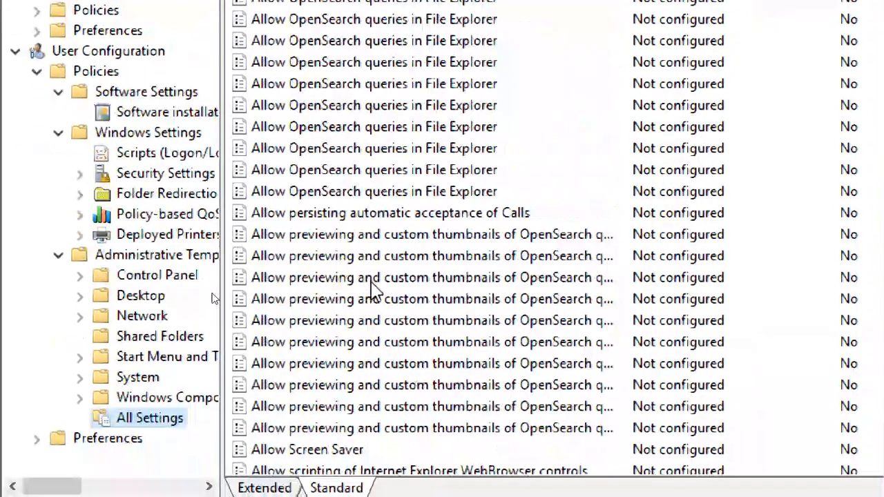
scroll(372, 283, down, 20)
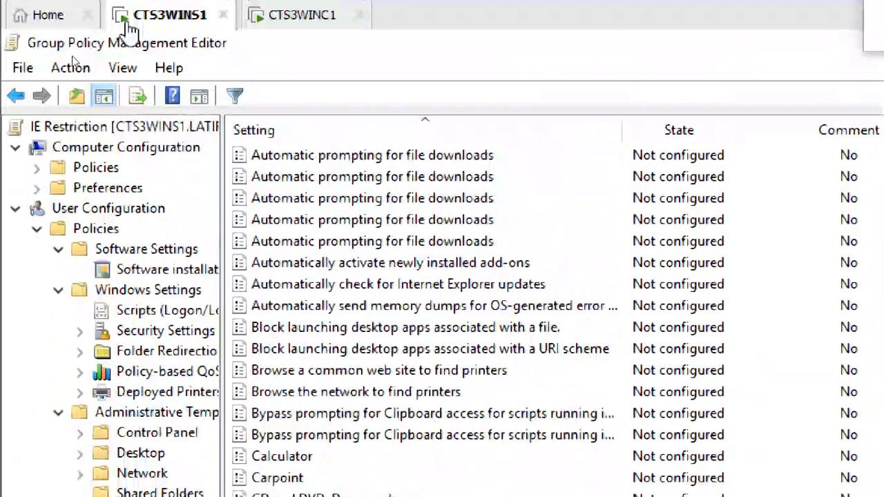
Switch Filter On from the Action menu, then reopen the menu for filter options
click(83, 68)
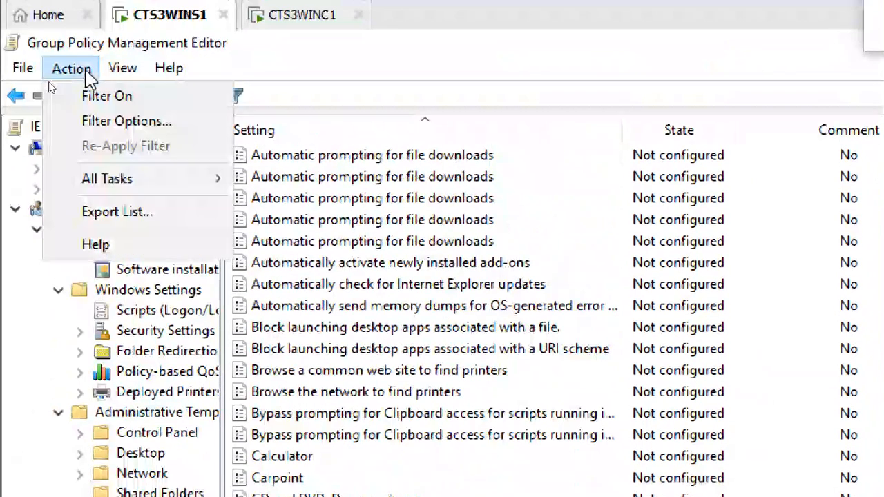
click(138, 97)
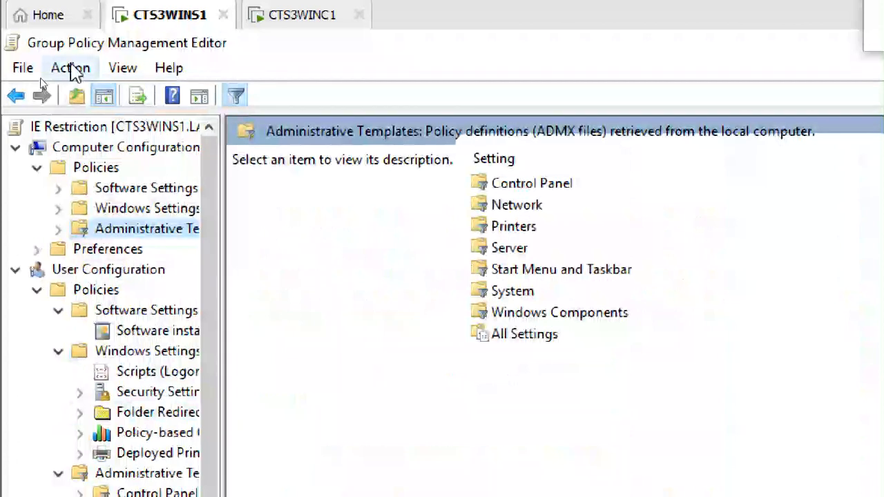
click(72, 68)
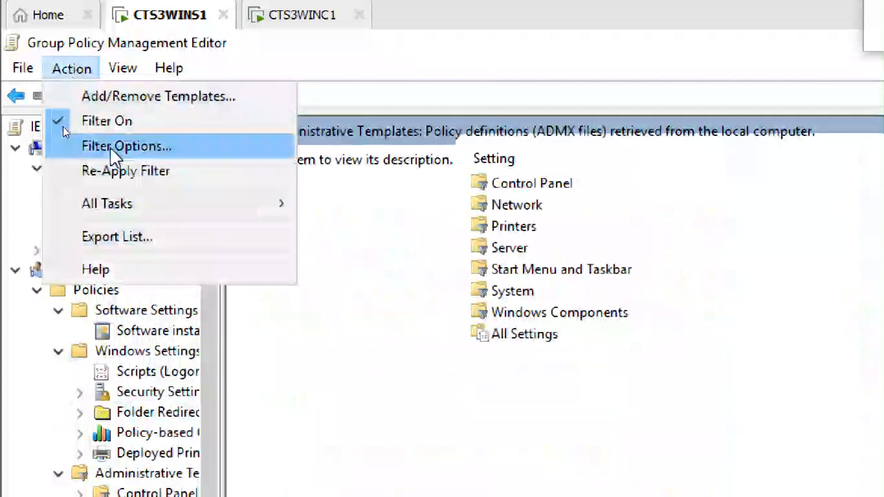
Enable a keyword filter for 'general page' with Exact matching and apply it
click(121, 148)
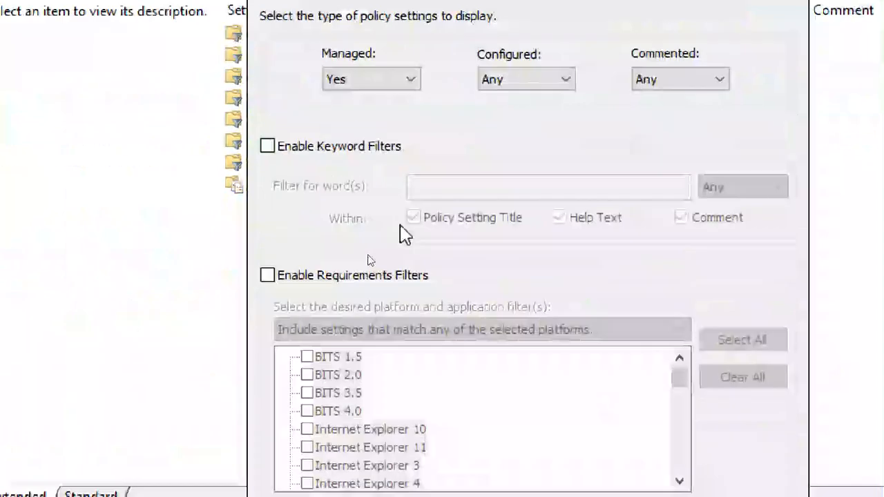
click(360, 148)
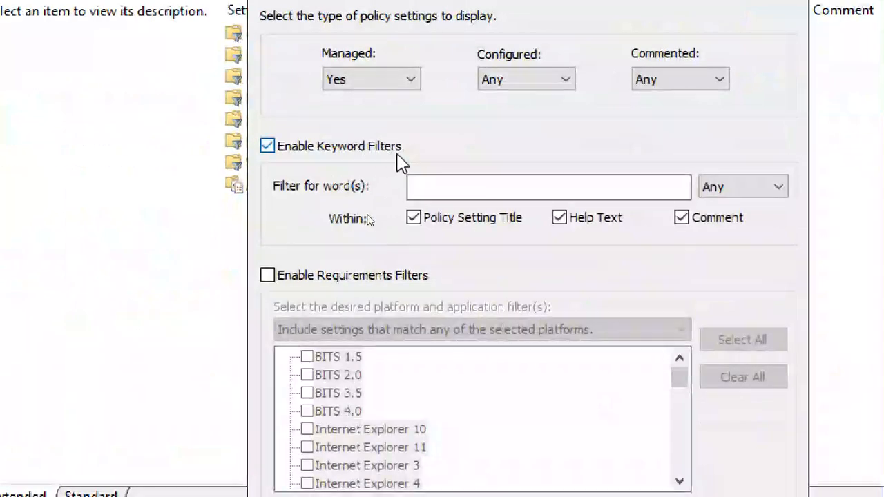
click(450, 187)
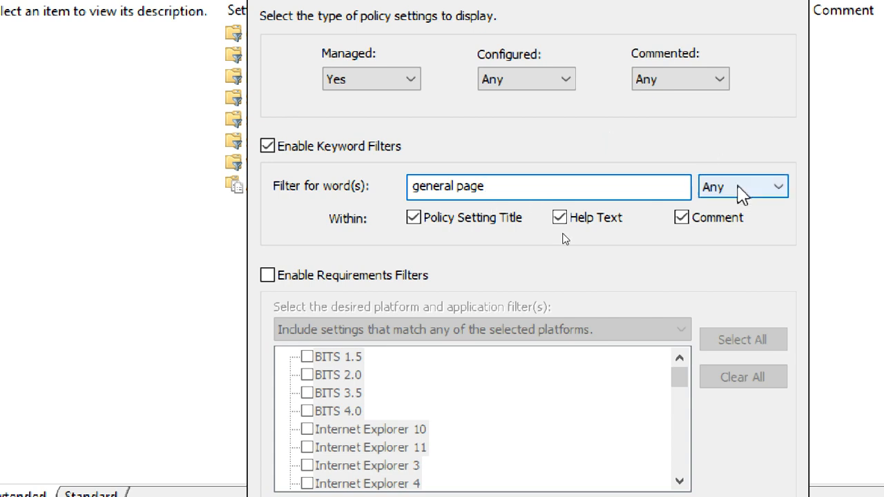
click(707, 188)
click(716, 237)
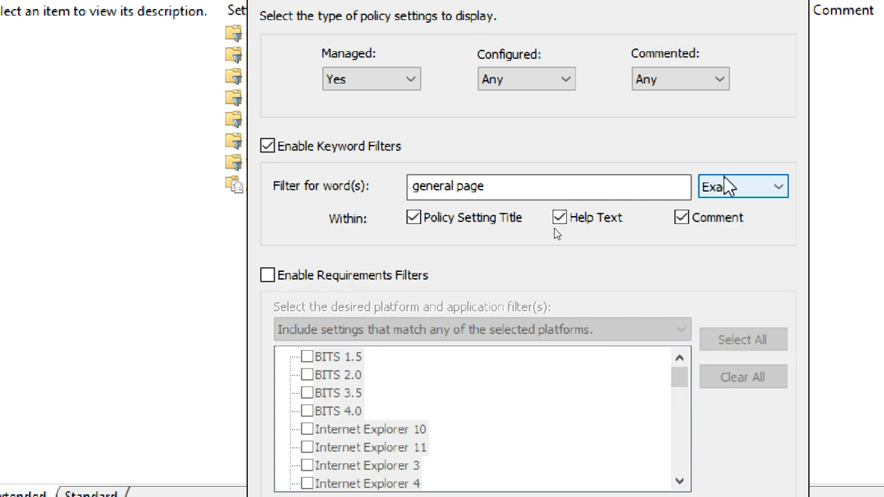
click(725, 187)
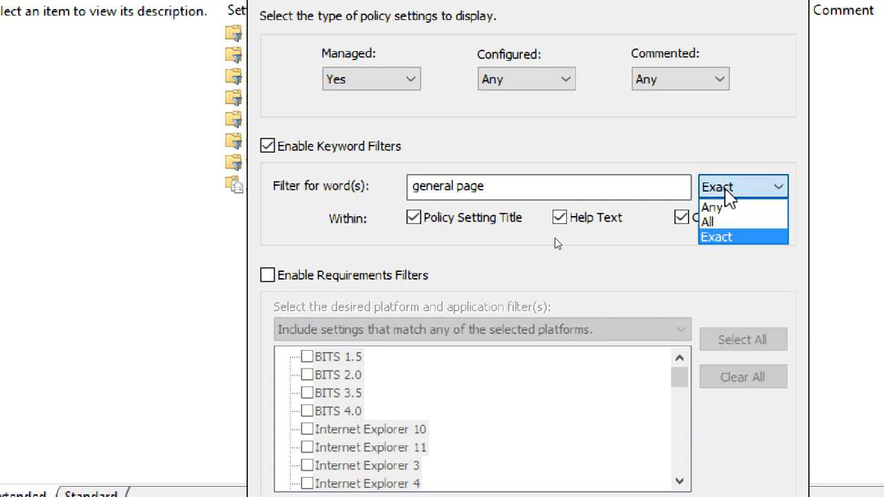
click(700, 121)
click(515, 186)
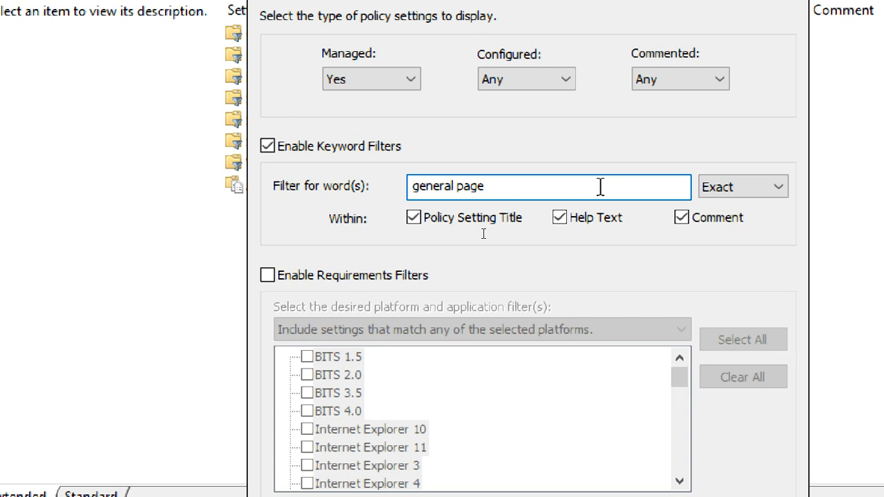
click(731, 186)
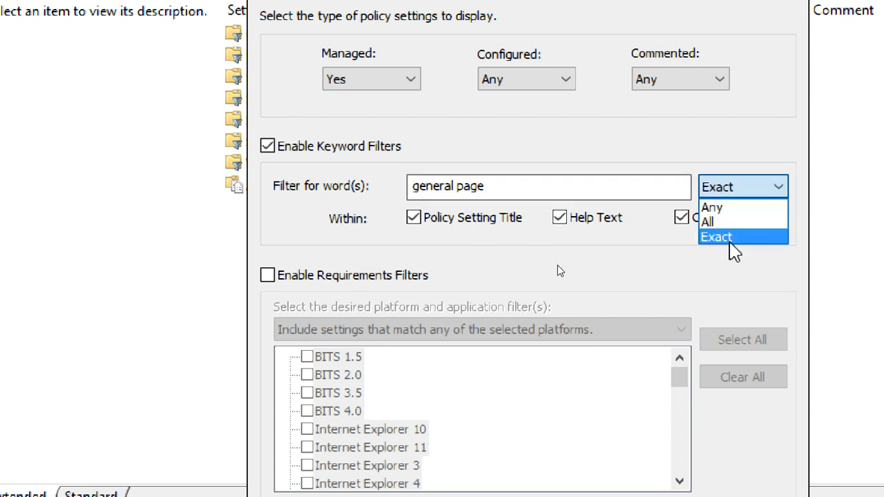
click(733, 238)
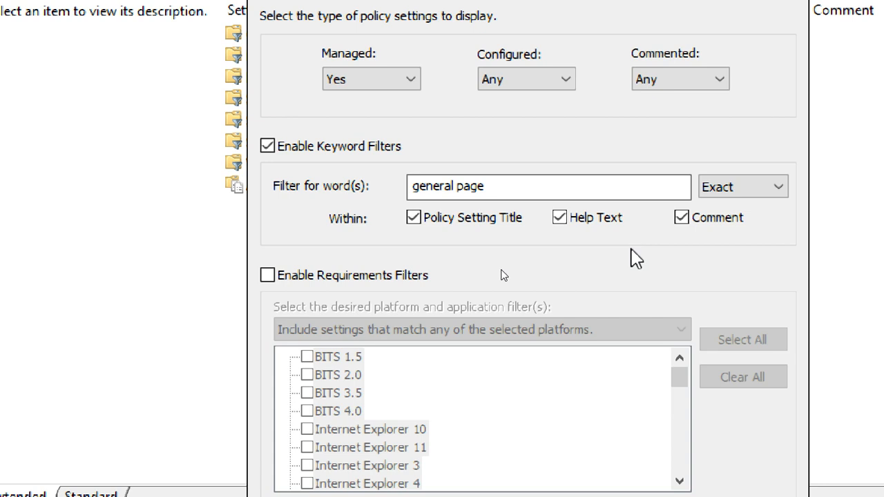
click(525, 188)
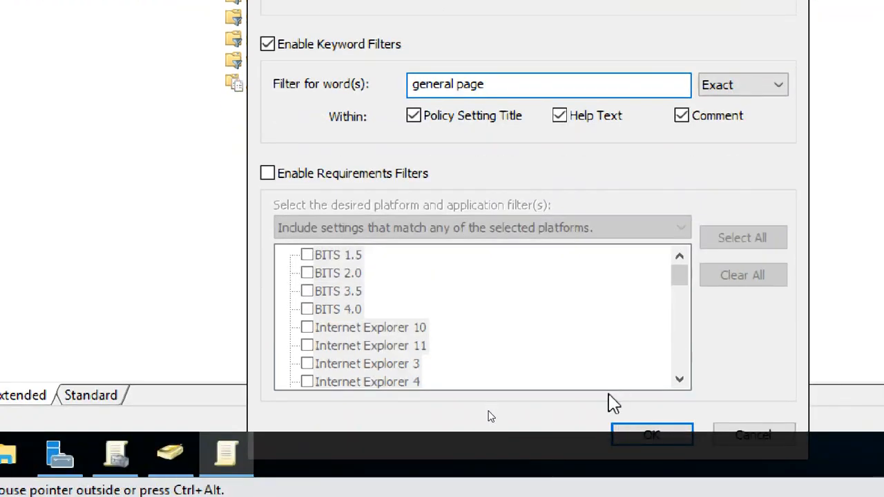
click(625, 435)
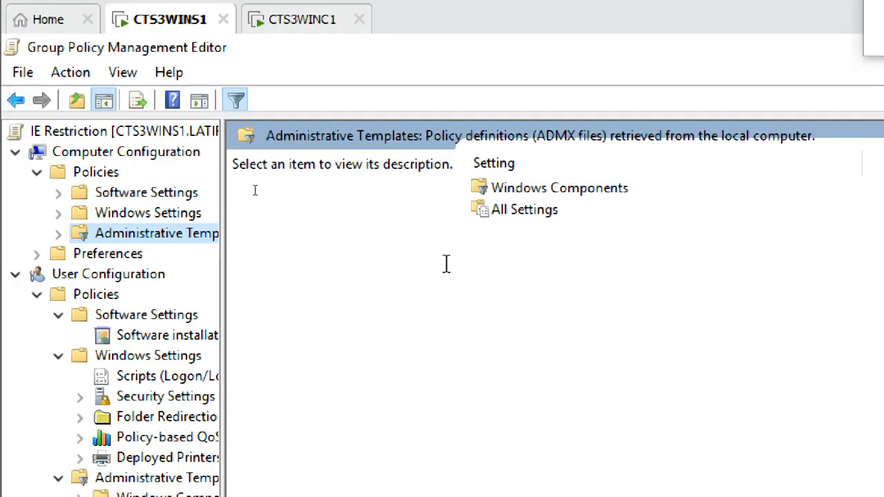
List the filtered user All Settings and select the Disable the General page policy
click(145, 377)
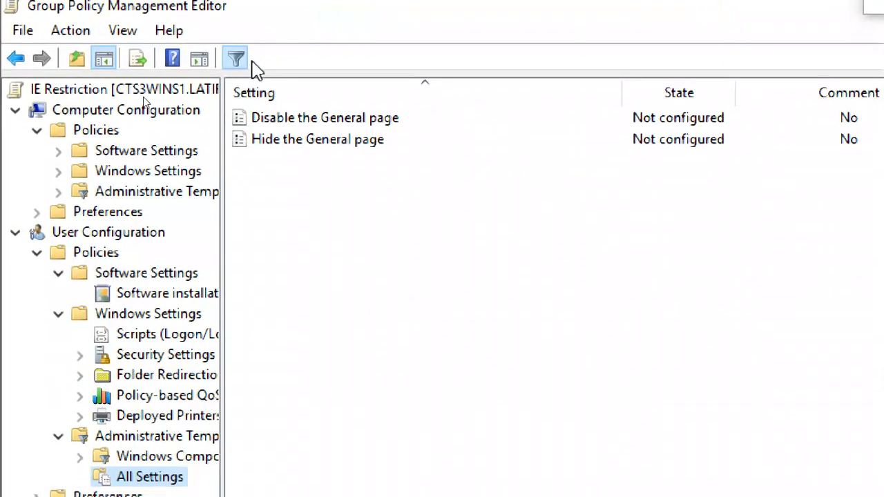
click(325, 125)
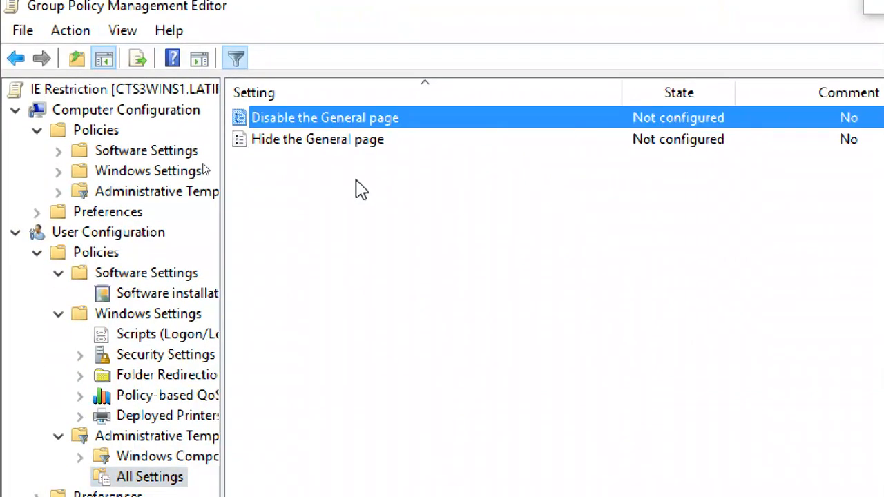
click(349, 141)
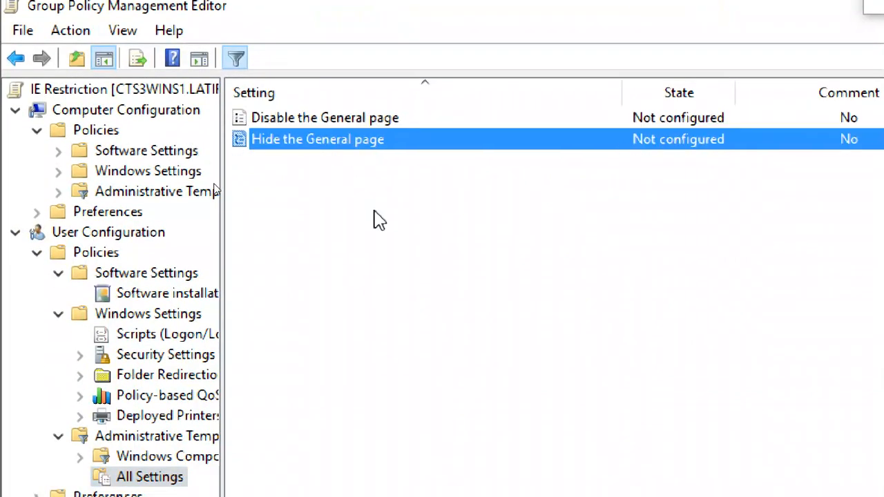
click(347, 126)
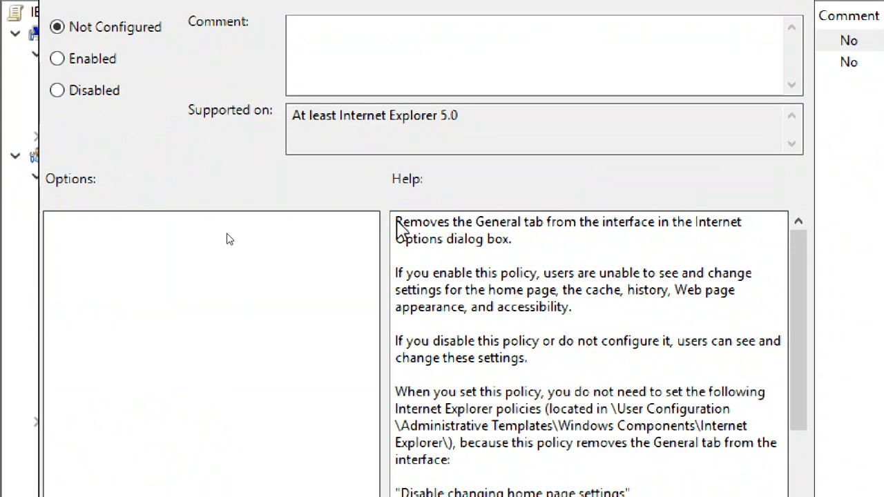
drag(394, 222, 572, 483)
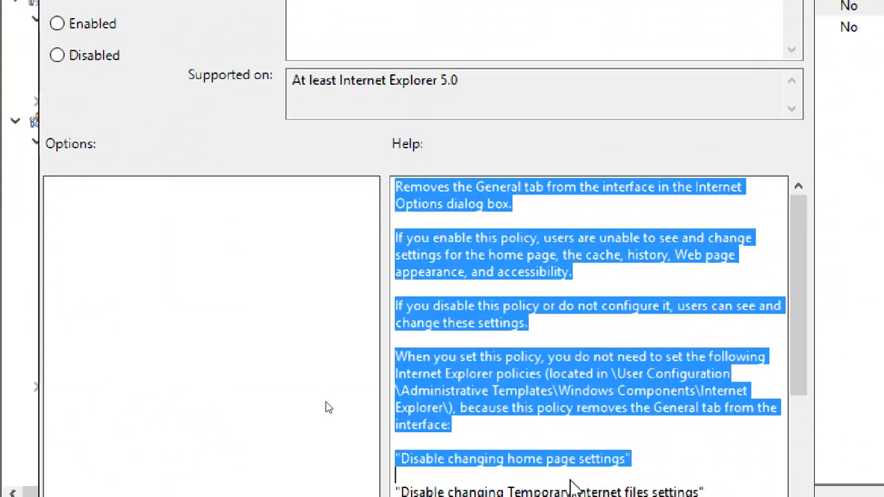
scroll(566, 359, down, 4)
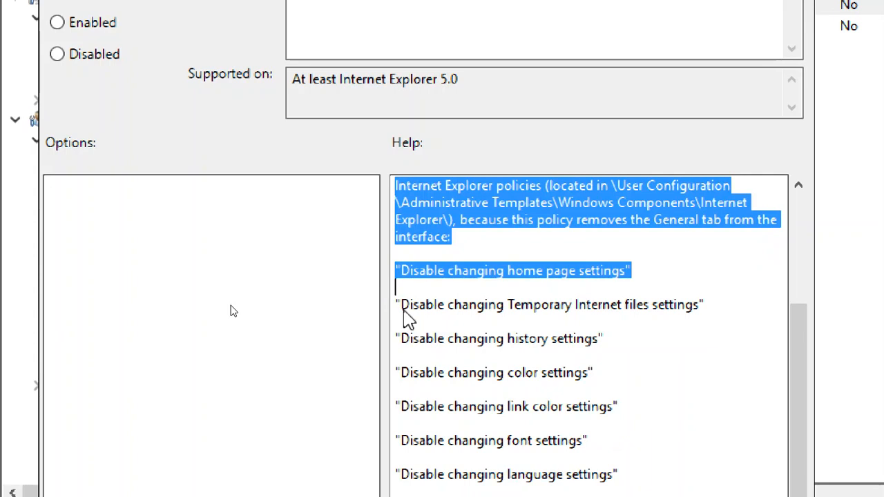
drag(400, 305, 701, 319)
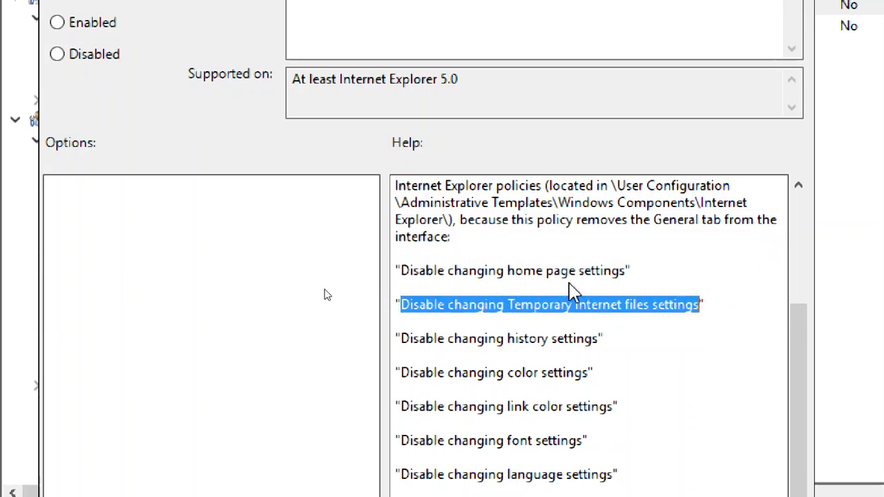
drag(506, 271, 627, 274)
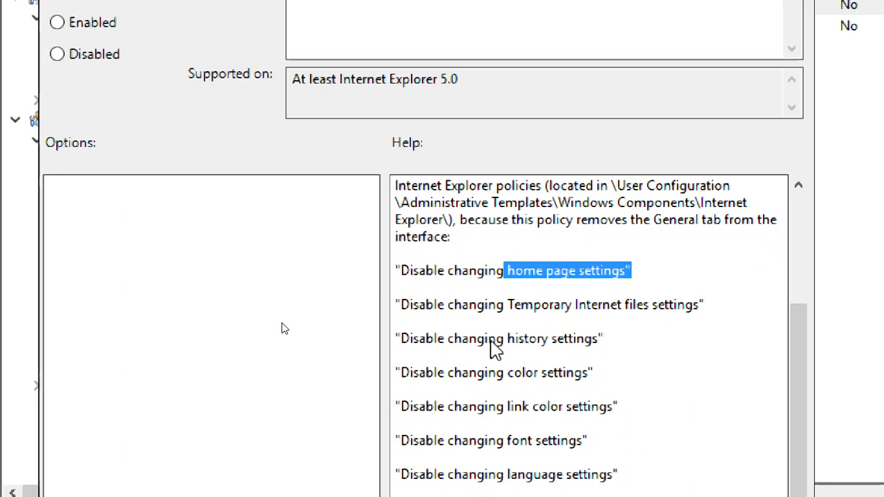
drag(469, 339, 598, 342)
drag(468, 374, 591, 384)
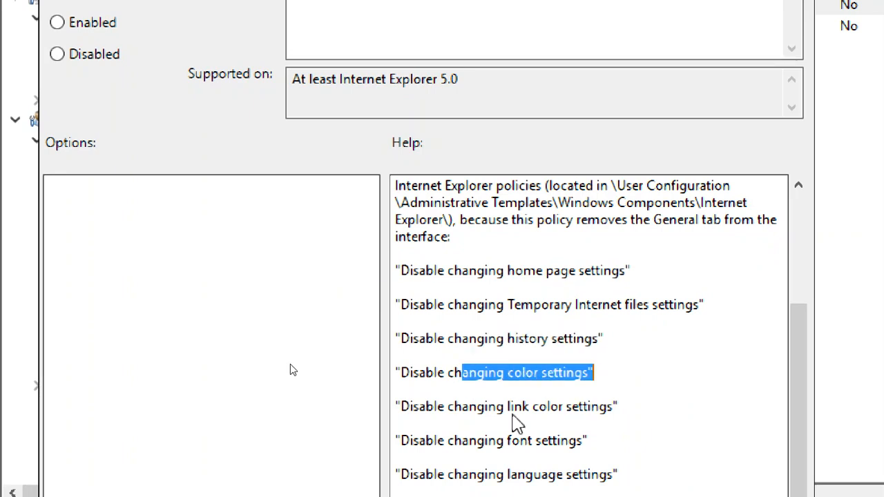
drag(495, 408, 602, 407)
drag(476, 442, 578, 441)
drag(506, 476, 563, 476)
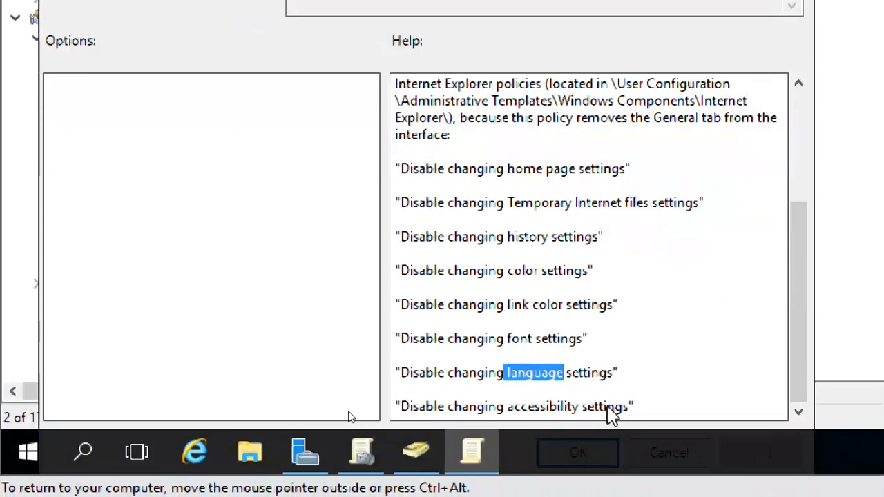
drag(490, 407, 623, 406)
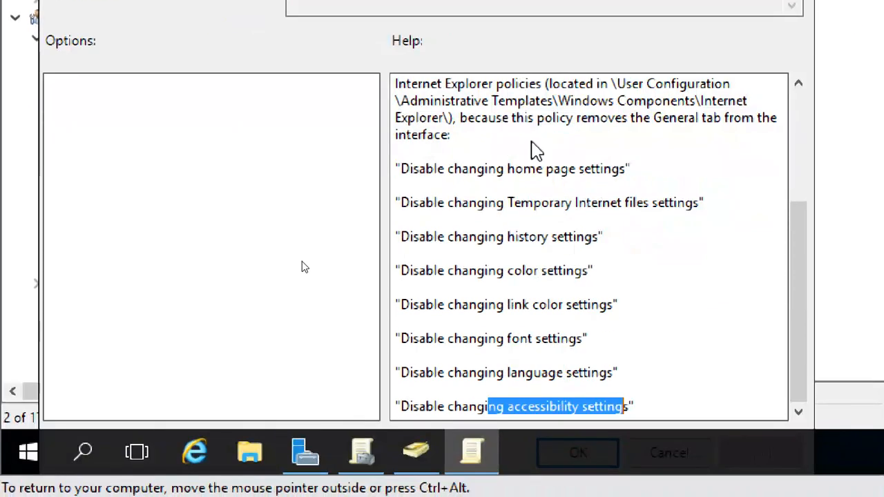
scroll(559, 356, up, 3)
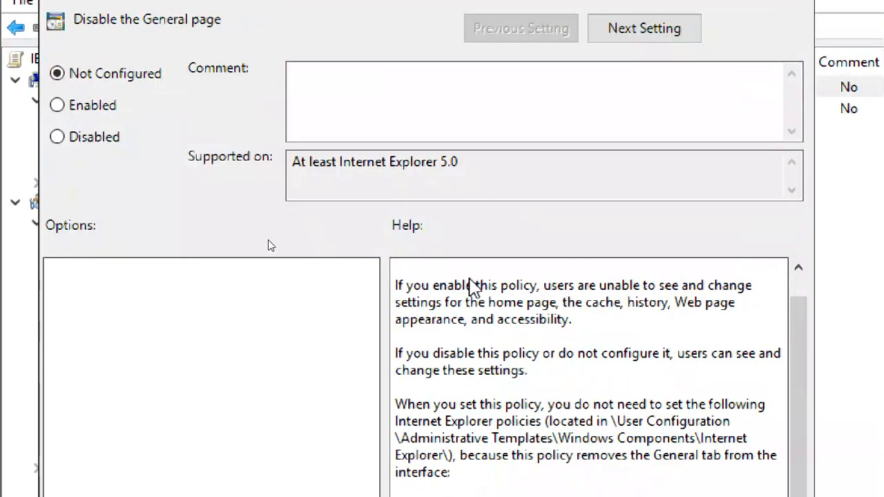
drag(474, 287, 531, 440)
click(504, 361)
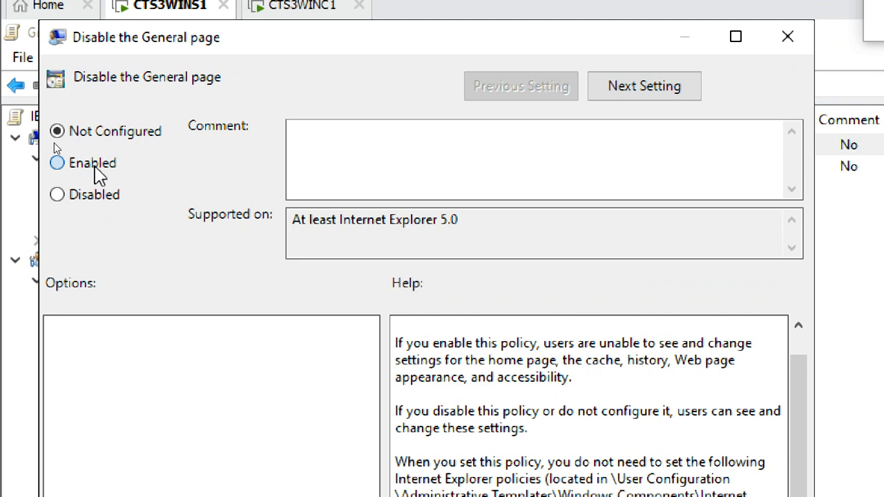
Set Disable the General page to Enabled, apply it and close with OK
click(94, 166)
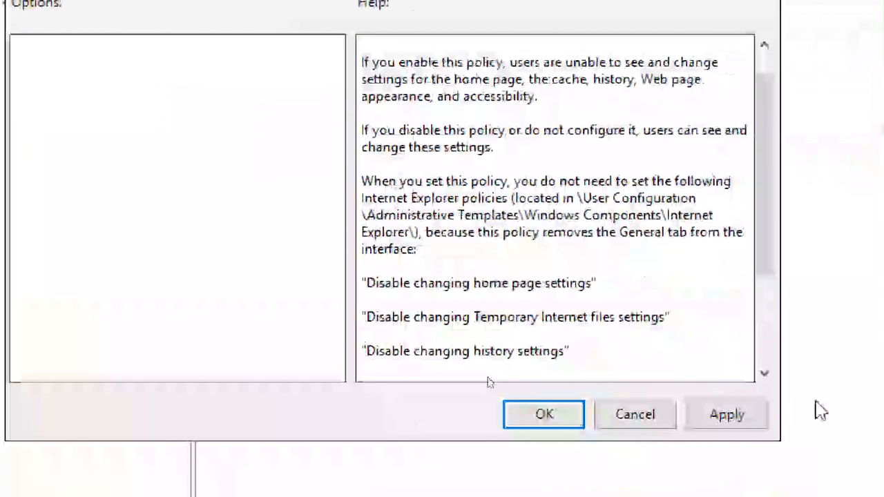
click(716, 415)
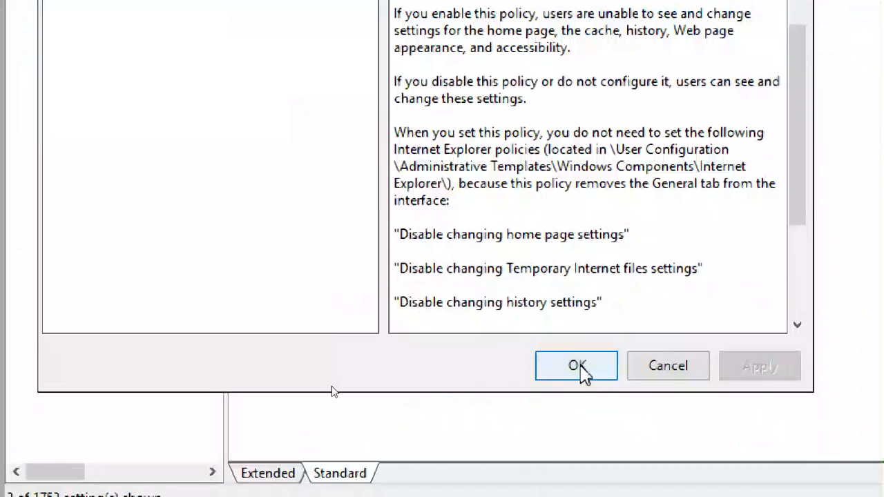
click(582, 368)
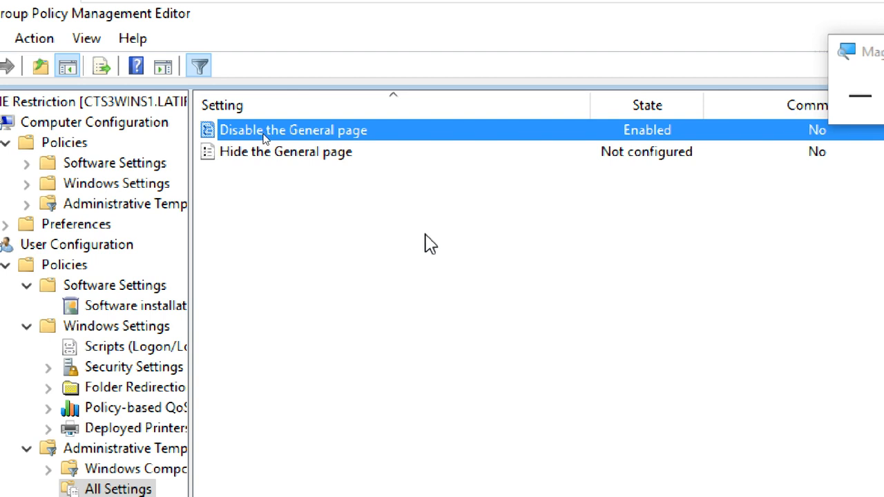
Reopen Disable the General page, try each state, and apply Not Configured before closing
double_click(381, 138)
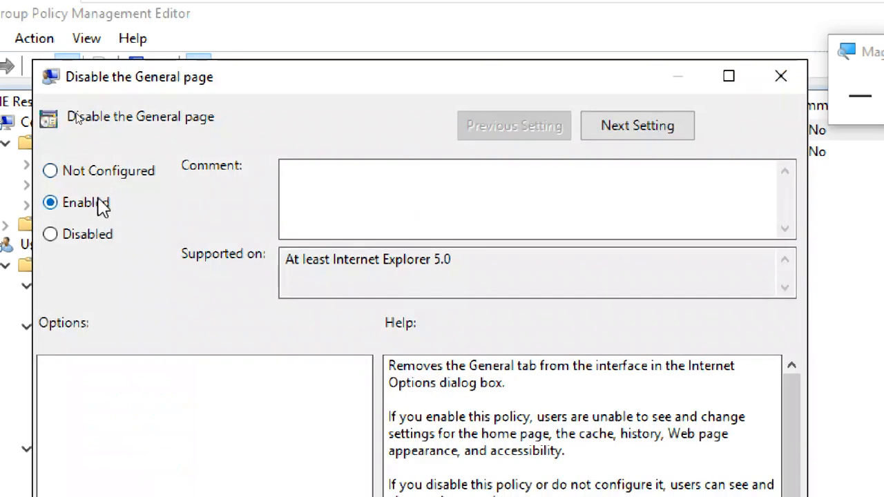
click(99, 174)
click(96, 206)
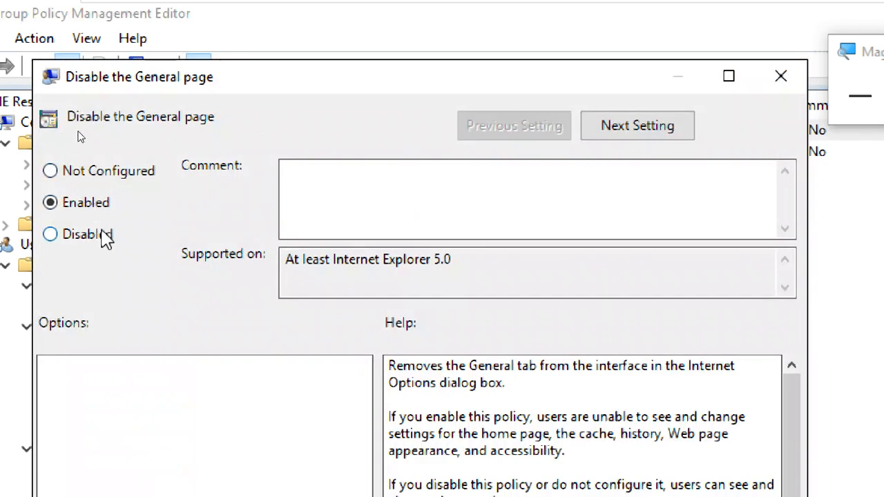
click(104, 240)
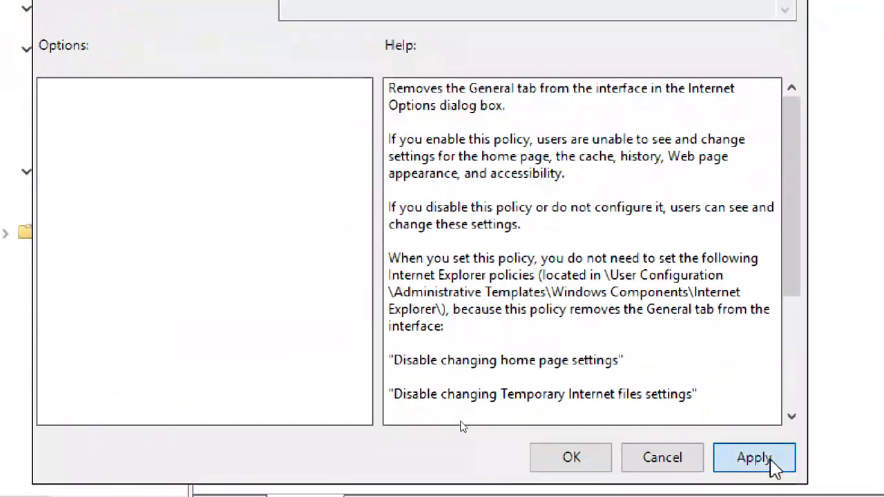
click(771, 495)
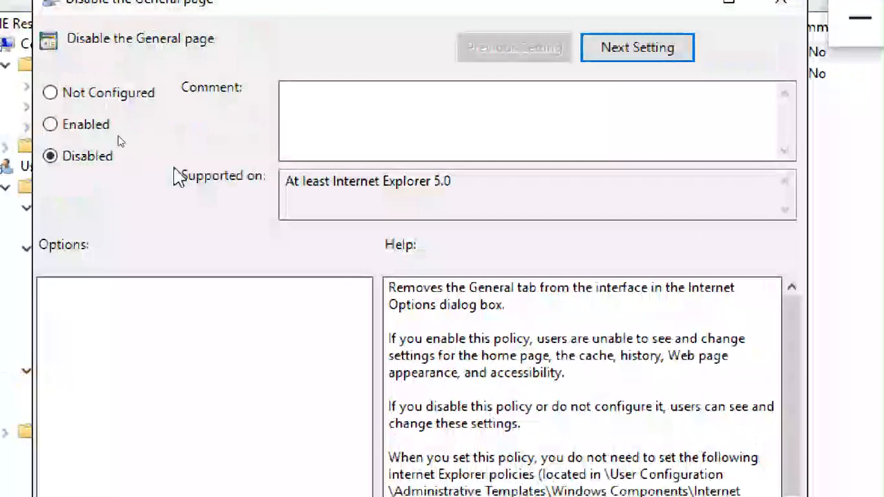
click(138, 96)
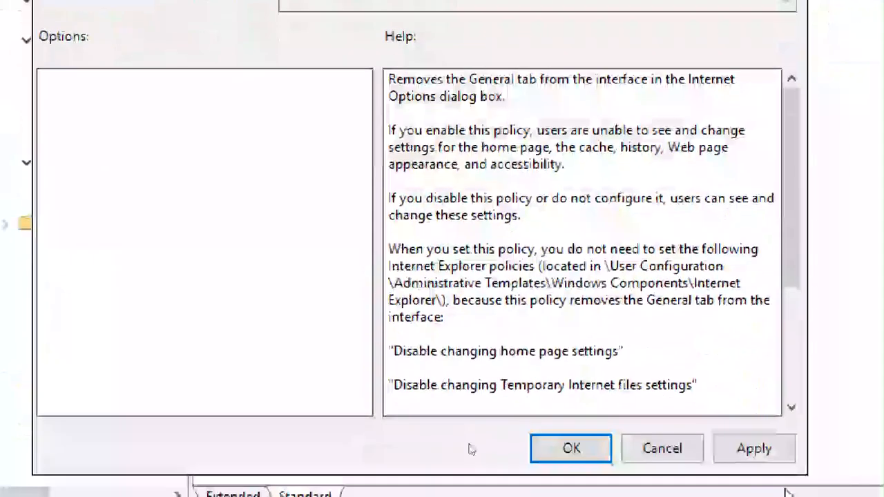
click(760, 454)
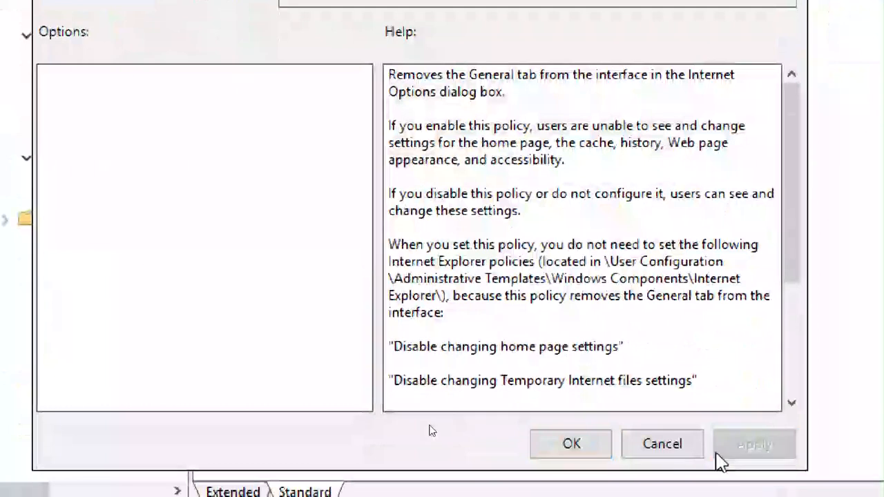
click(586, 459)
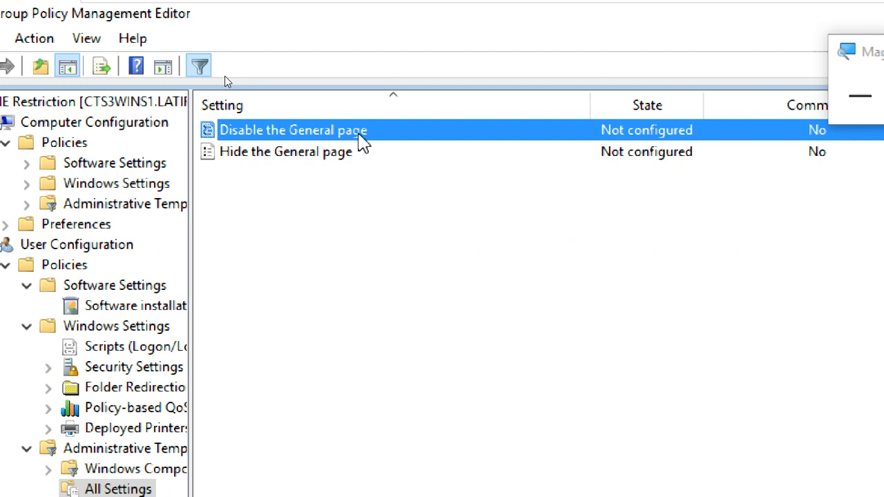
Set Disable the General page back to Enabled, apply and confirm with OK
double_click(359, 134)
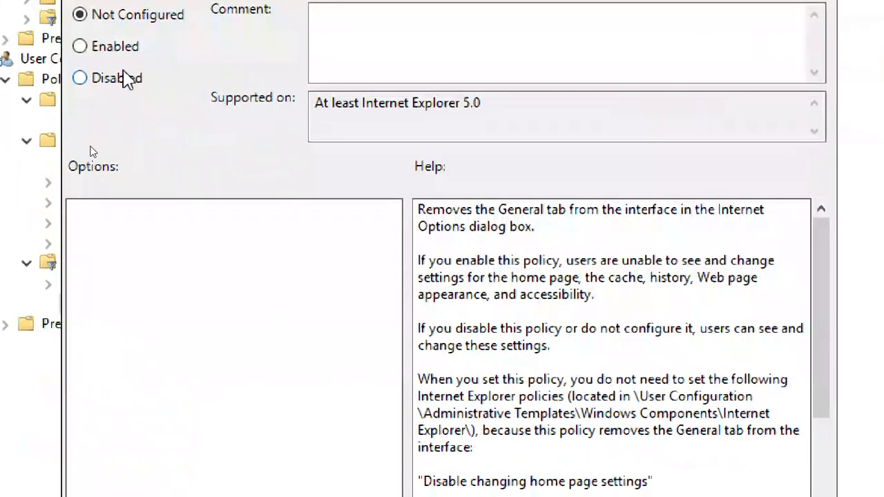
click(118, 48)
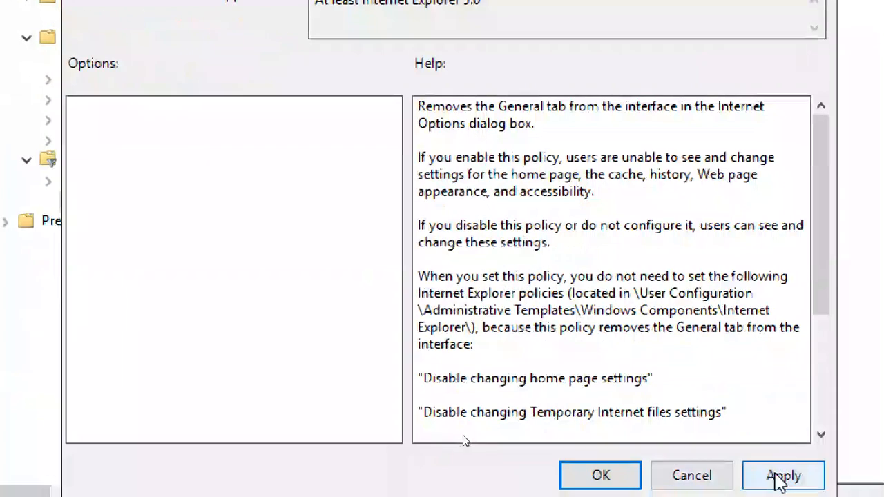
click(777, 477)
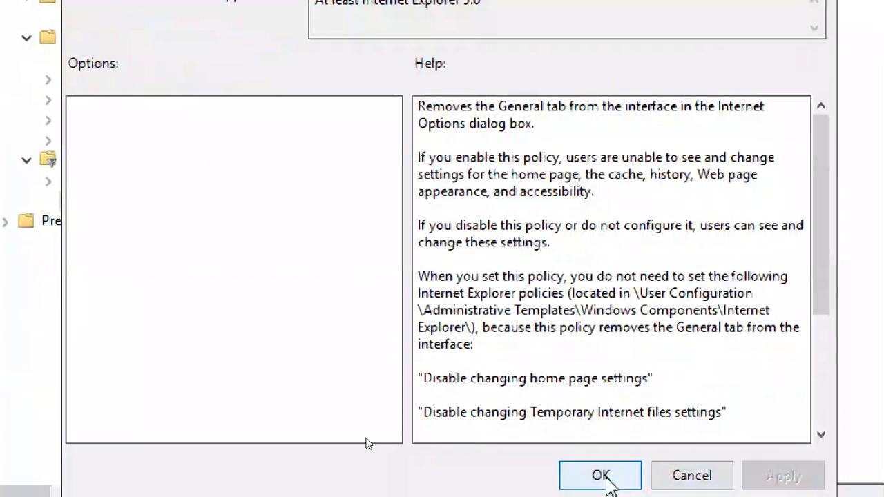
click(603, 475)
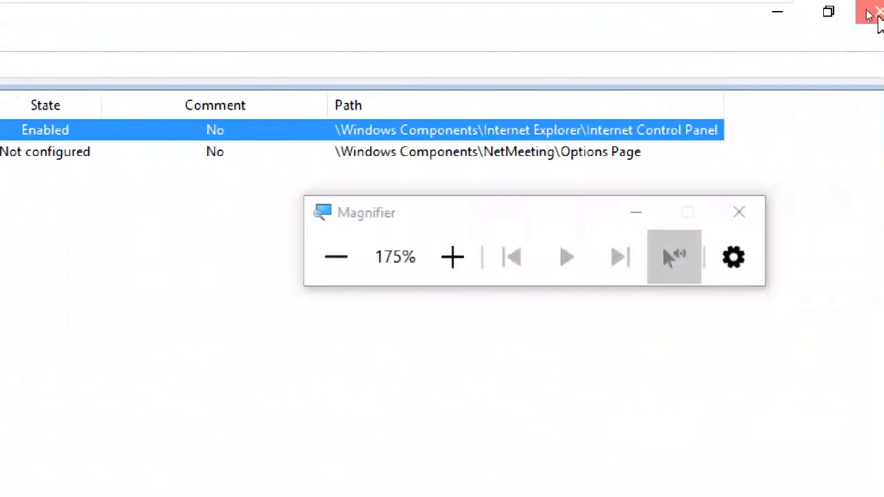
Close the policy editor and refresh the IE Restriction GPO's Settings report
click(869, 15)
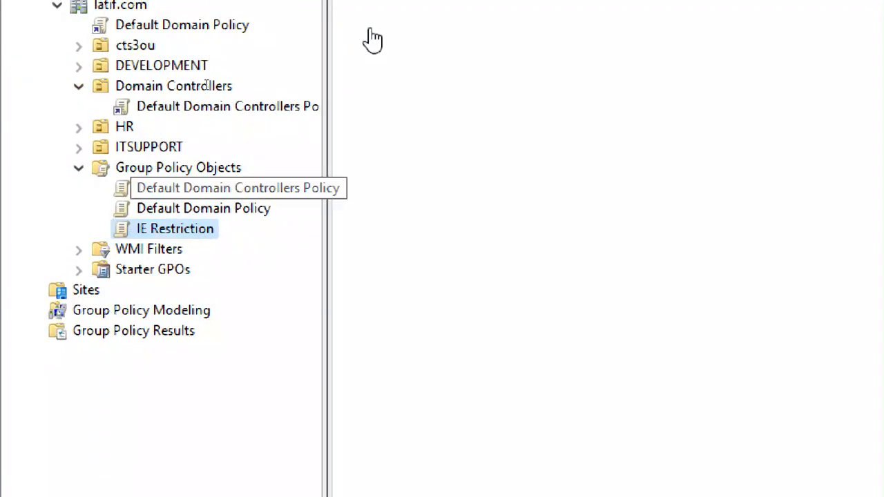
click(407, 99)
click(456, 98)
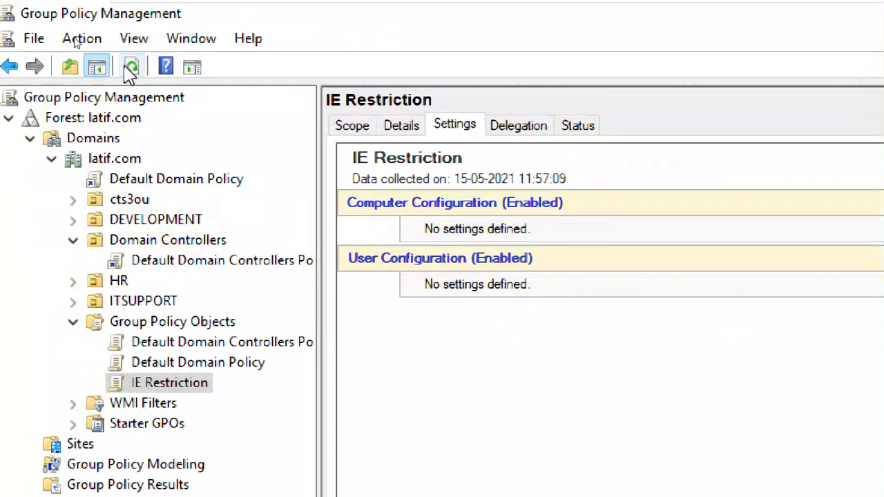
click(130, 67)
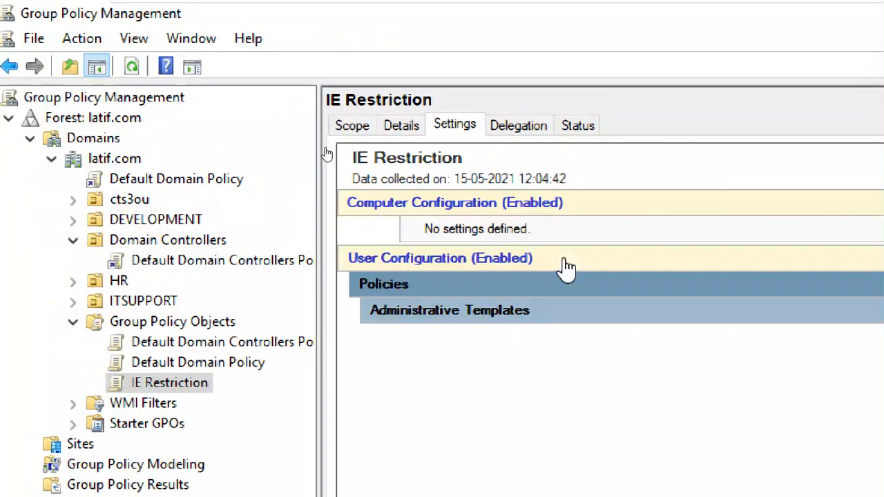
drag(803, 223, 751, 12)
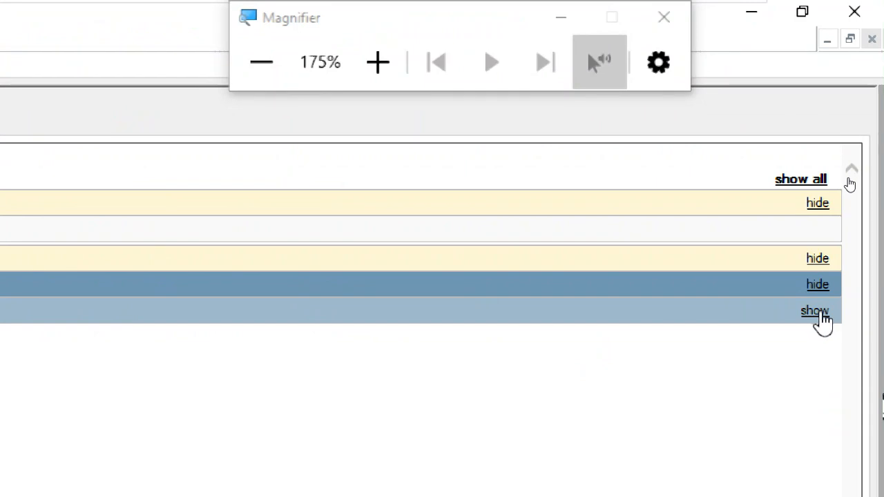
Expand the report sections to confirm 'Disable the General page' is Enabled
click(819, 312)
click(819, 364)
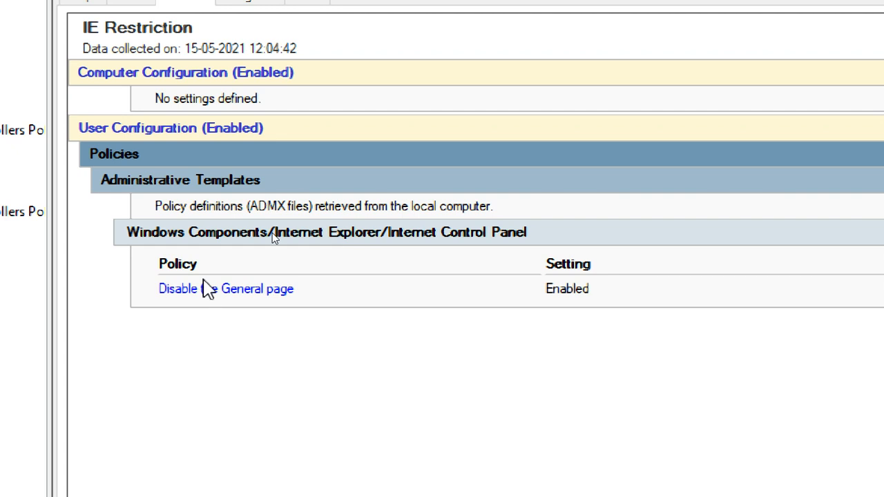
drag(158, 300, 323, 295)
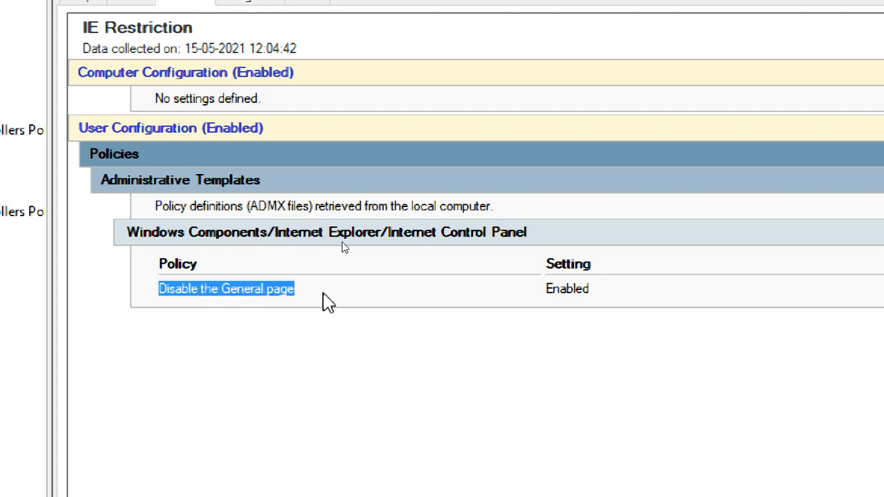
drag(584, 289, 516, 300)
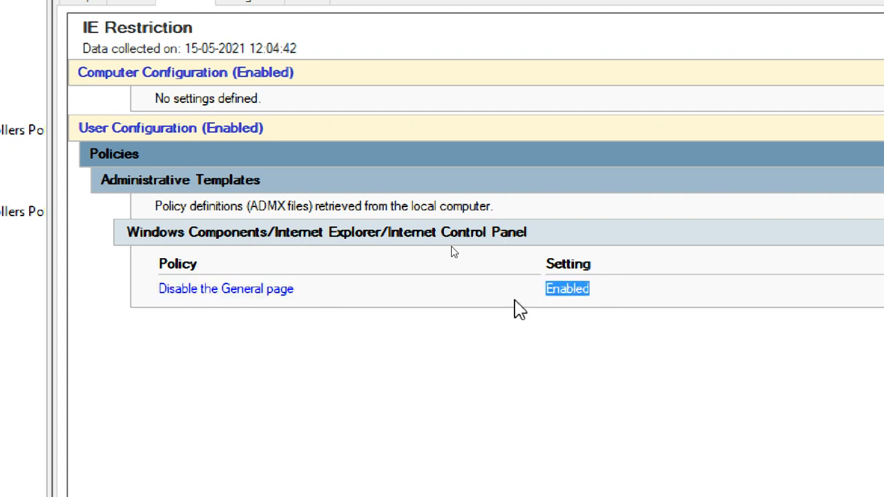
click(435, 304)
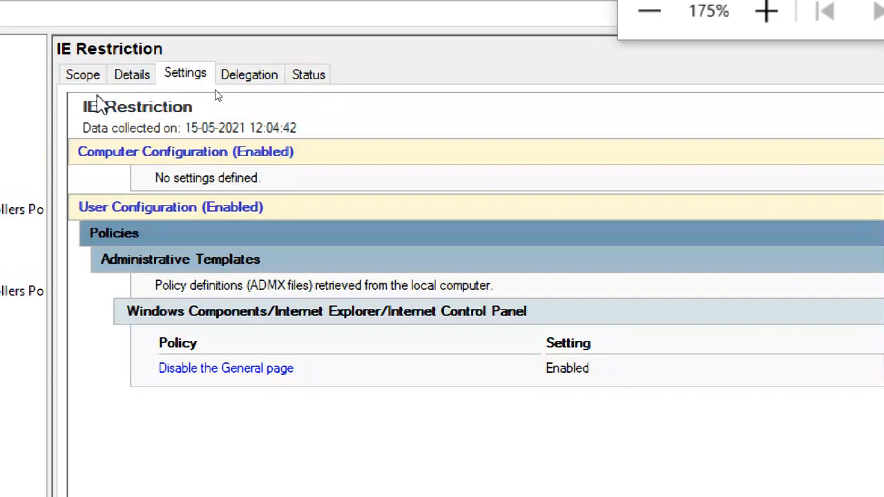
Link the existing IE Restriction GPO to cts3ou and expand cts3ou to show the link
click(93, 77)
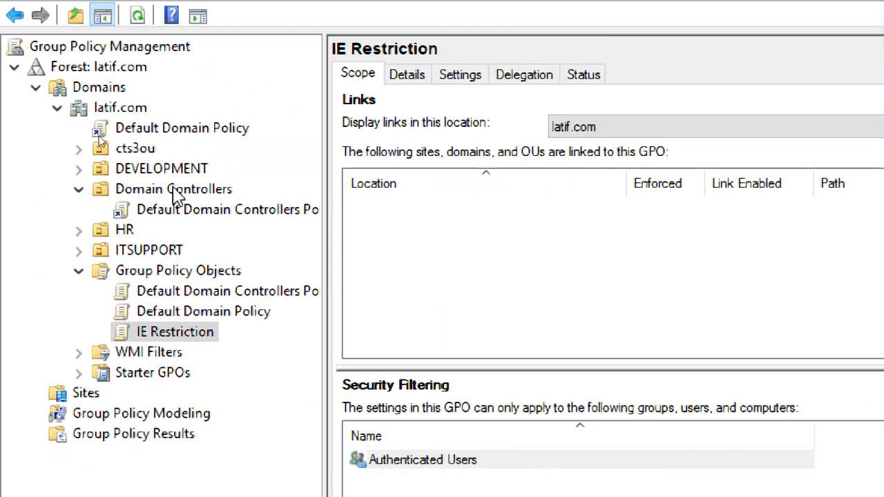
click(142, 148)
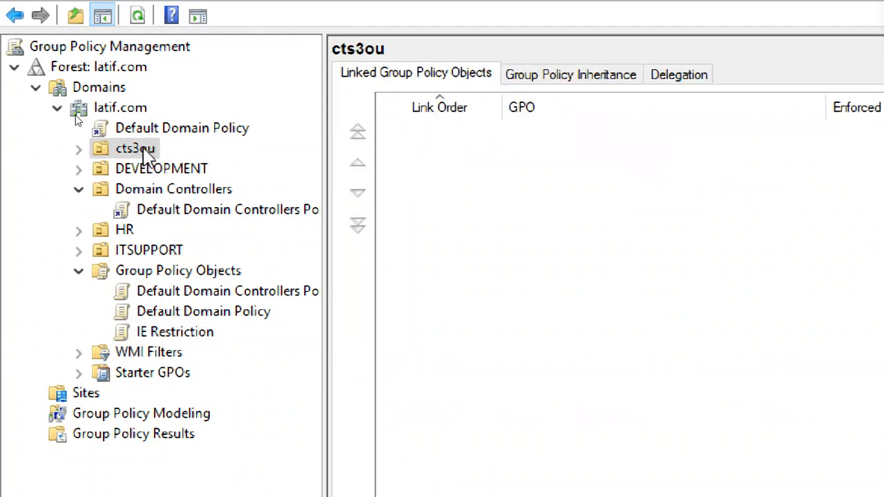
right_click(140, 151)
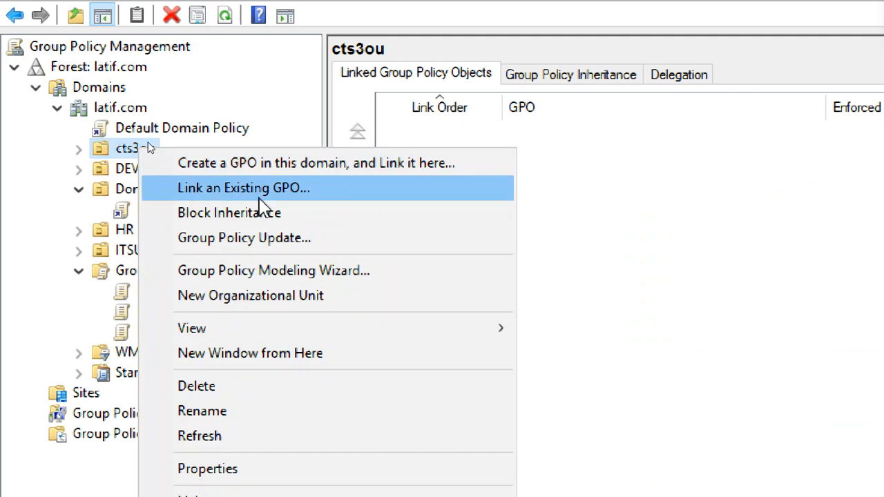
right_click(125, 149)
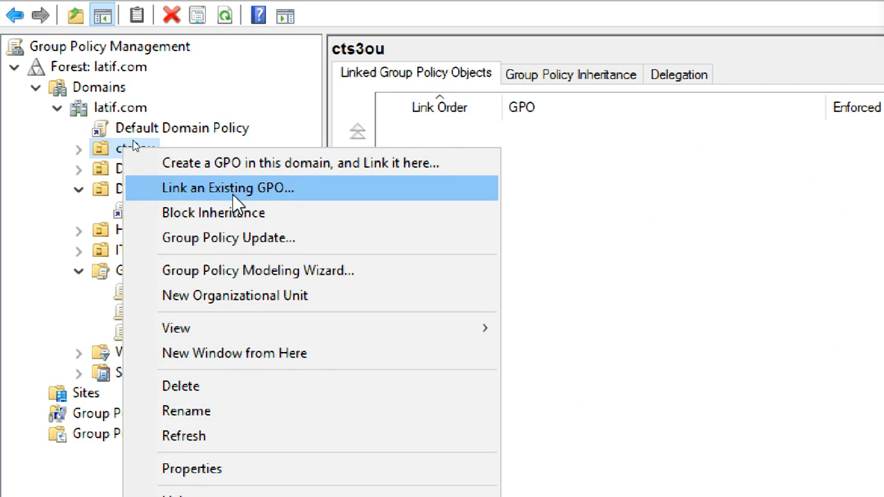
click(233, 190)
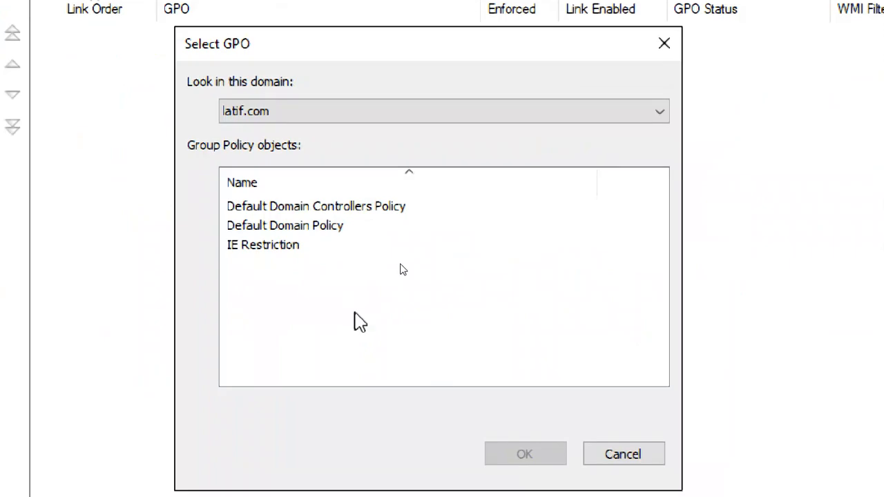
click(281, 247)
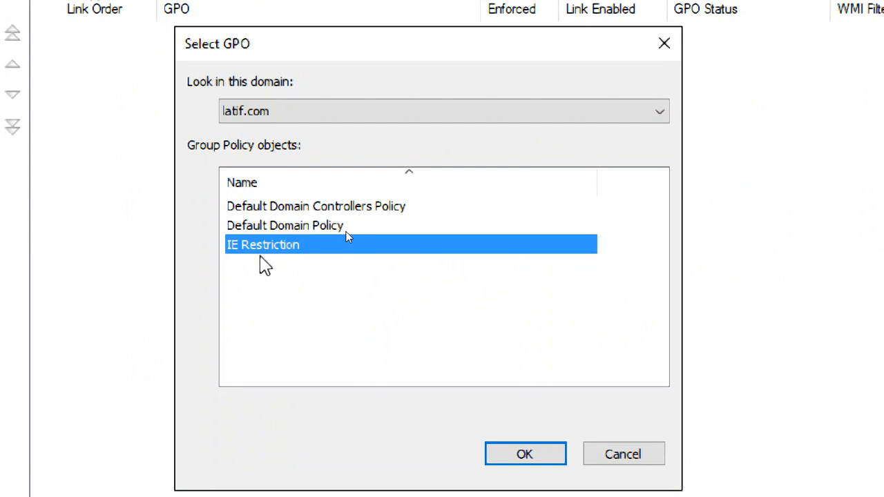
click(522, 455)
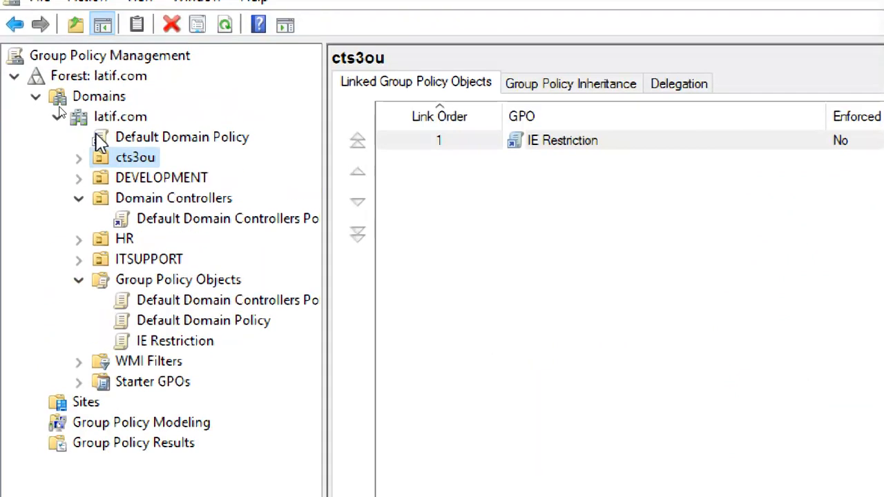
click(78, 50)
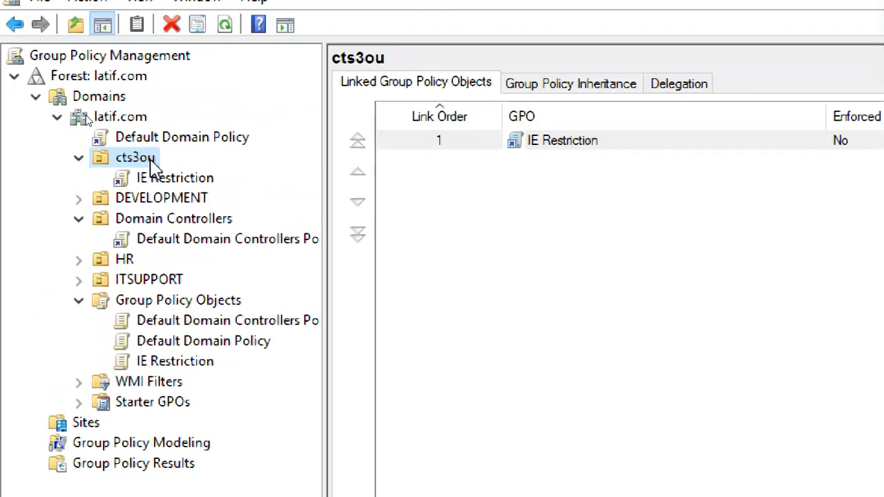
click(181, 361)
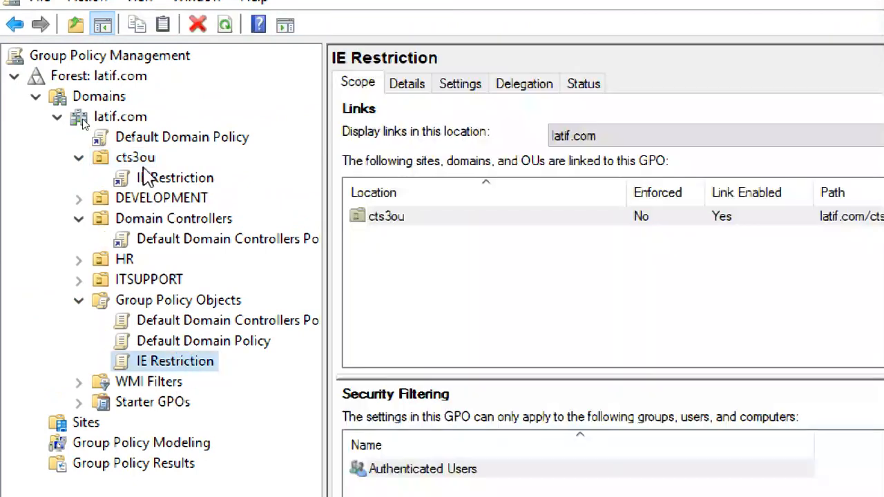
Open the IE Restriction link under cts3ou, dismiss the link warning, and return to the GPO's scope
click(174, 178)
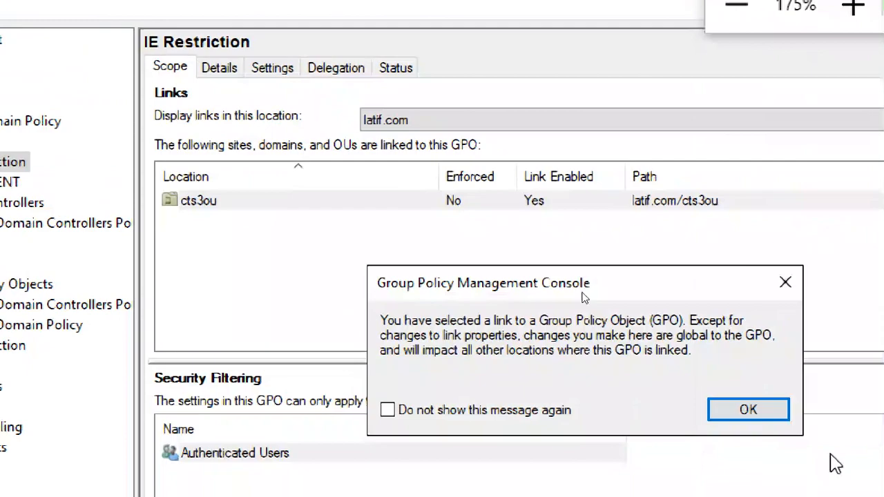
click(743, 410)
right_click(160, 165)
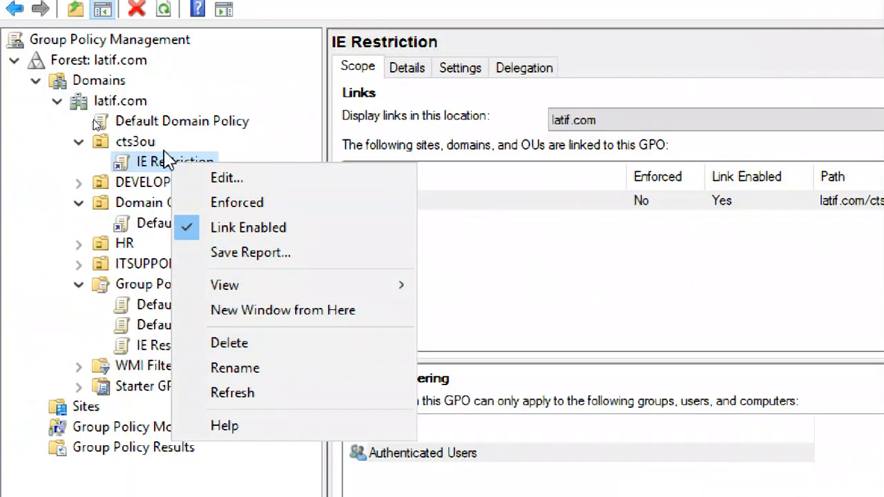
click(68, 322)
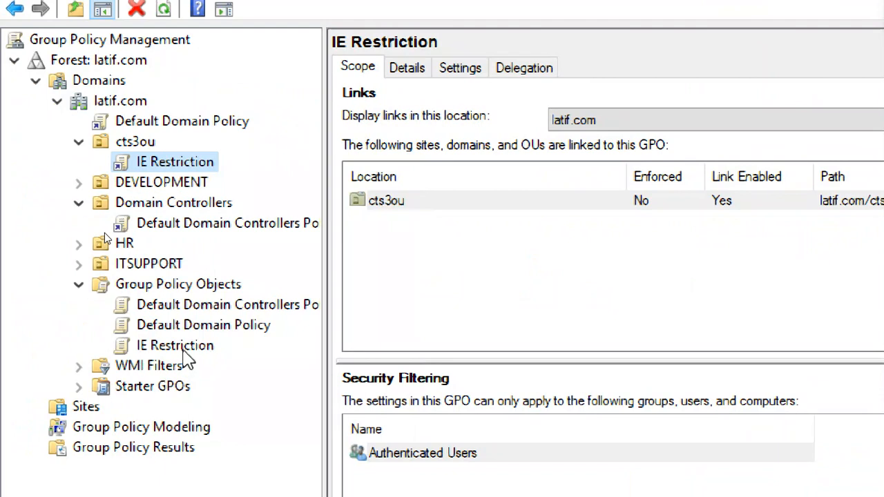
click(182, 348)
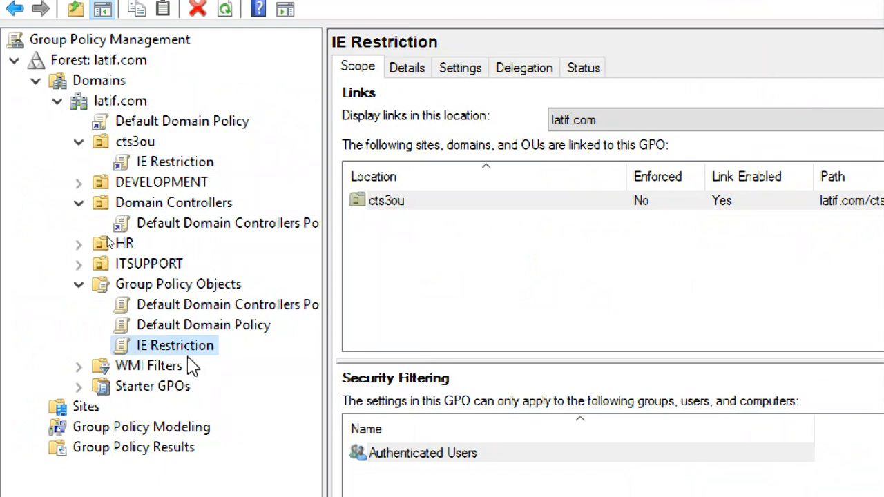
click(181, 165)
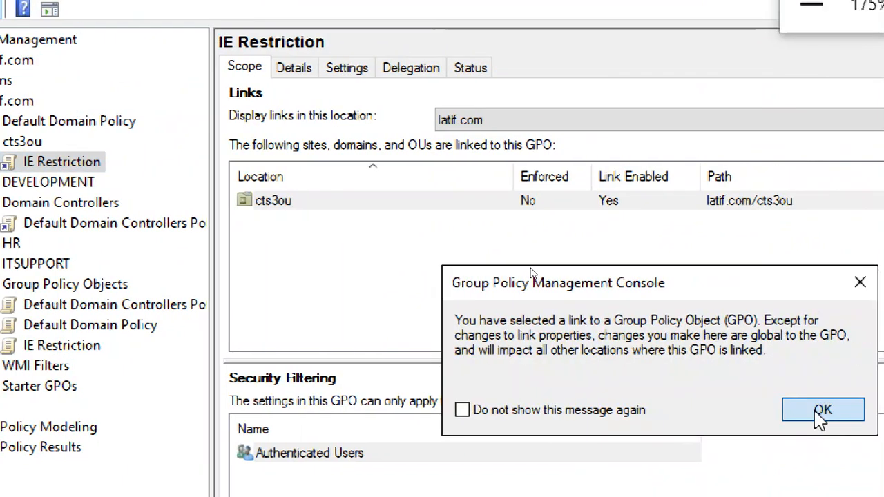
click(820, 413)
click(94, 351)
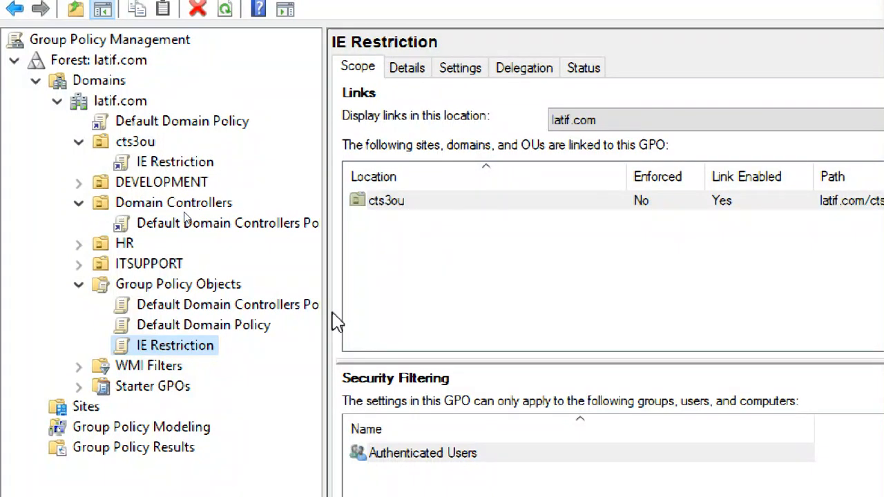
Link the IE Restriction GPO to the DEVELOPMENT OU
click(184, 183)
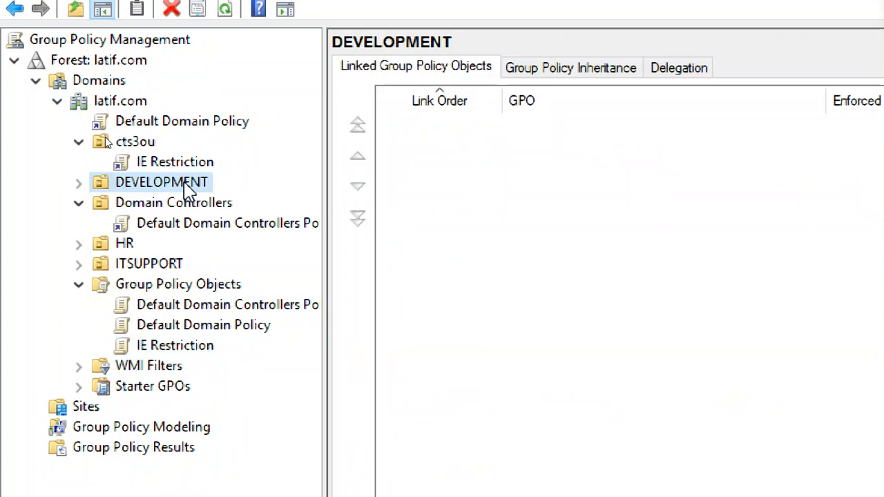
right_click(185, 184)
click(269, 221)
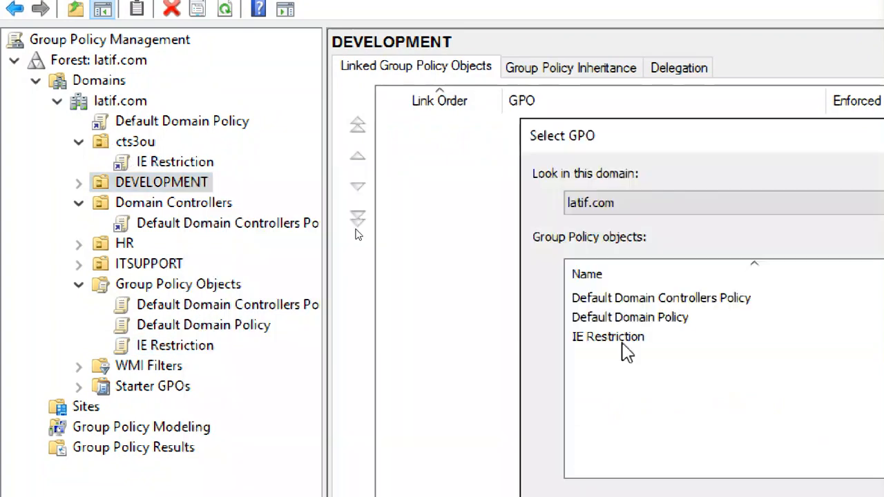
click(622, 338)
click(873, 496)
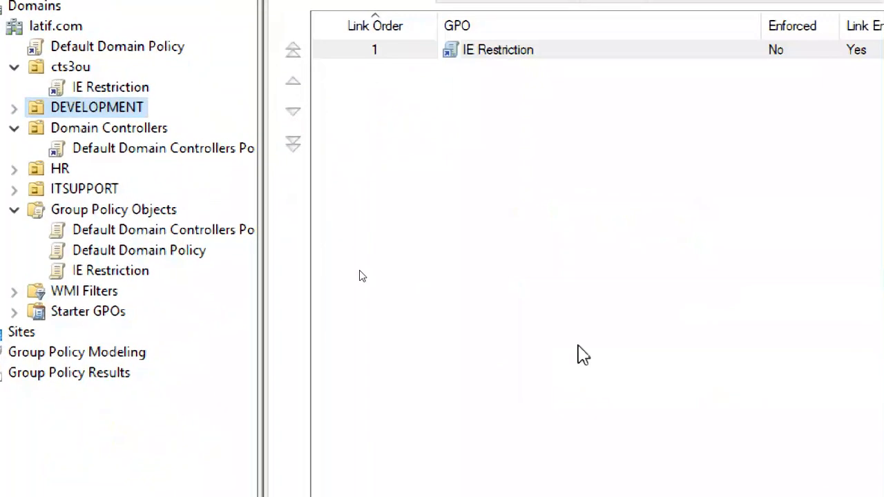
Check that the GPO's scope lists both cts3ou and DEVELOPMENT links, then view the DEVELOPMENT link
click(166, 273)
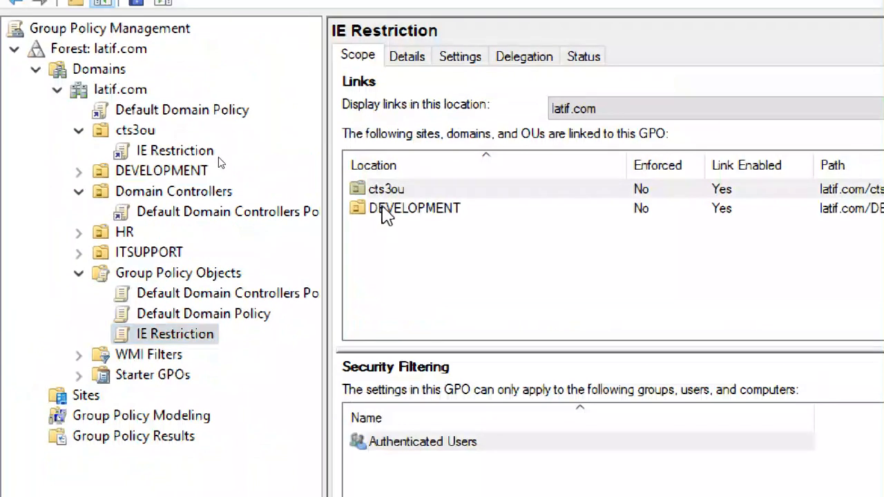
click(382, 191)
click(386, 207)
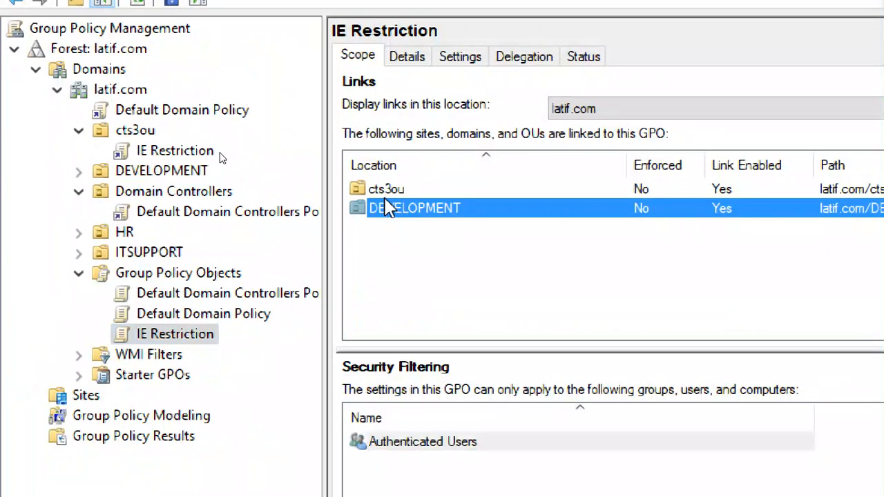
click(379, 194)
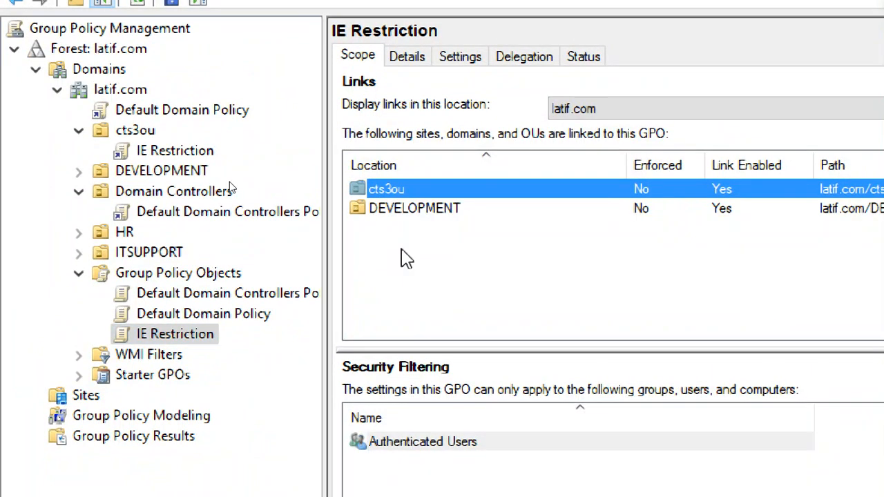
click(79, 171)
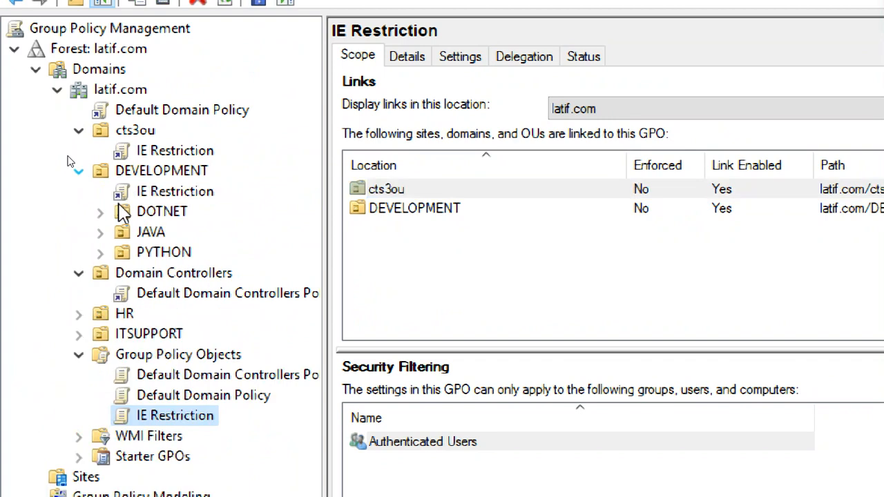
click(168, 192)
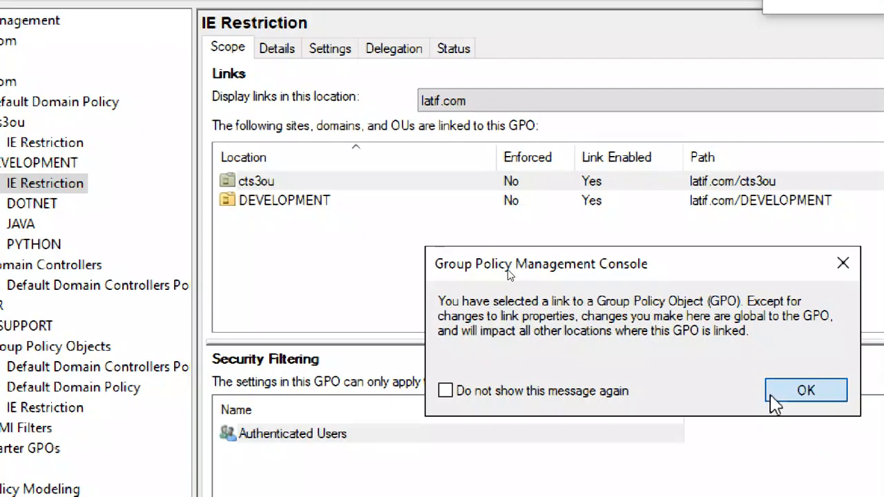
click(783, 394)
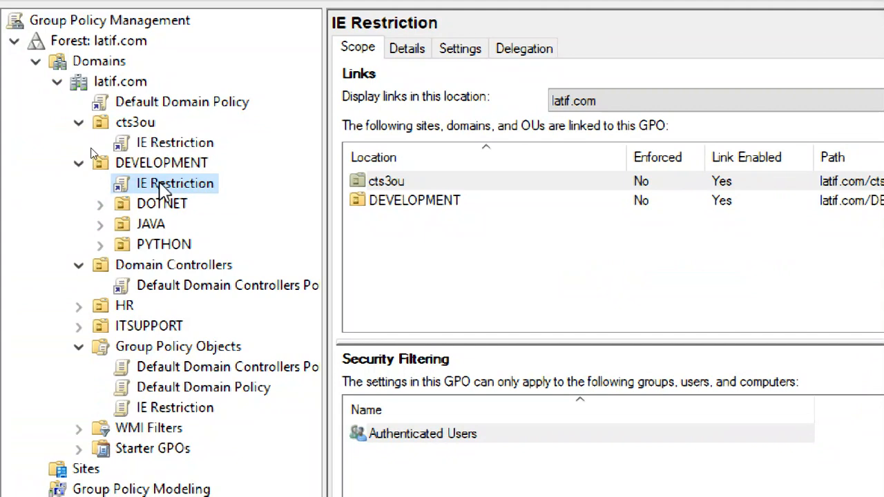
Delete the IE Restriction link under DEVELOPMENT while keeping the GPO itself
right_click(159, 183)
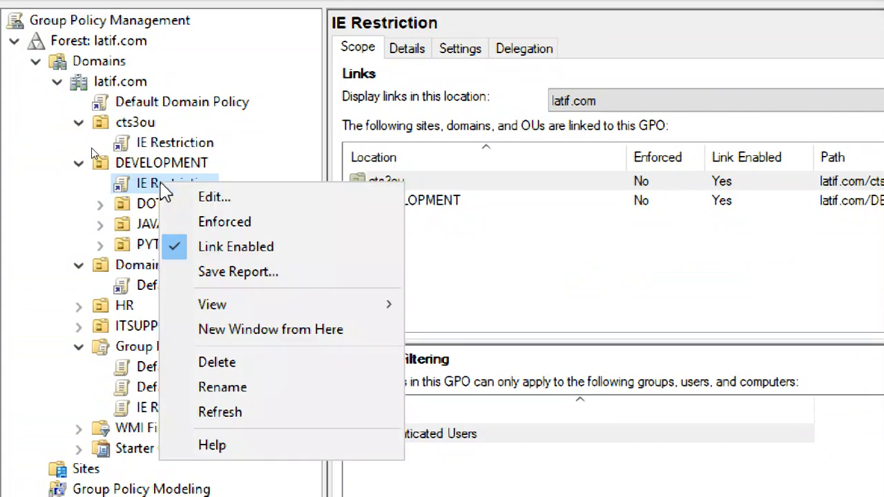
click(214, 365)
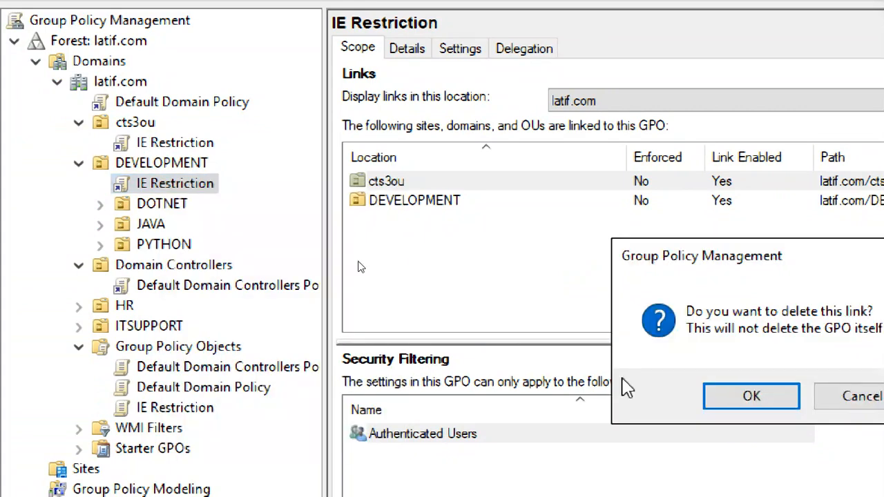
click(751, 396)
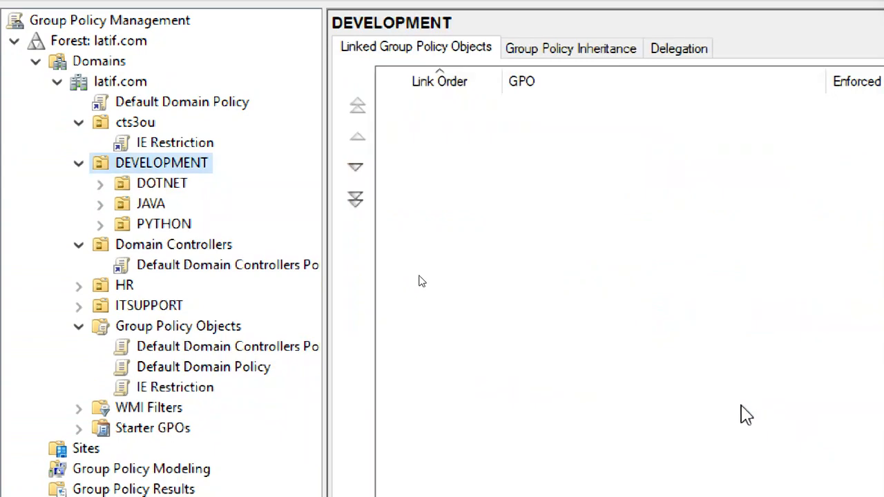
click(186, 391)
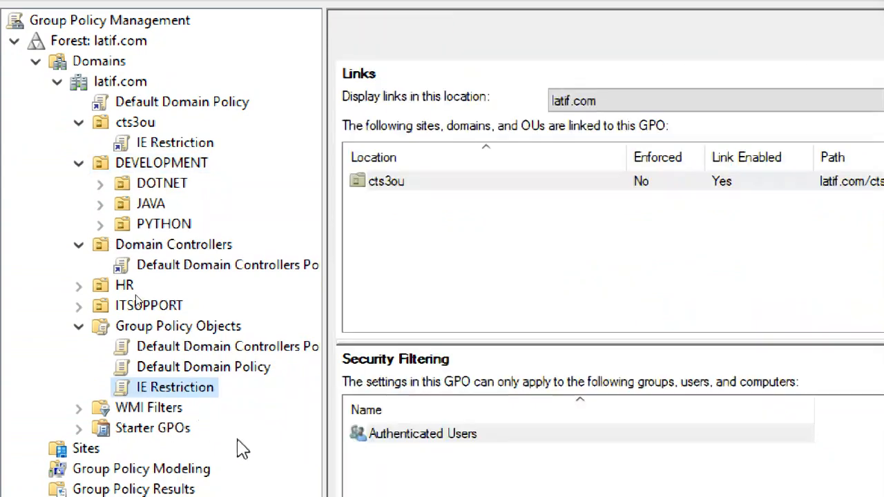
Recheck that IE Restriction remains linked only to cts3ou
click(172, 143)
click(801, 390)
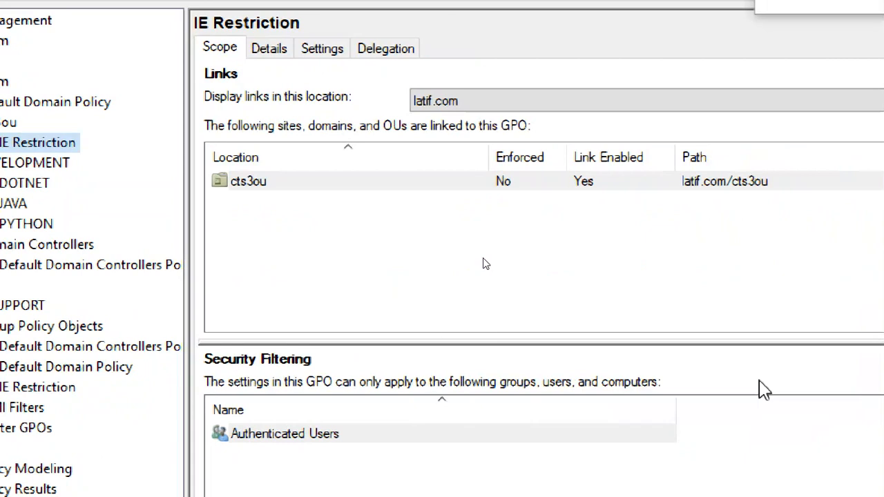
click(211, 388)
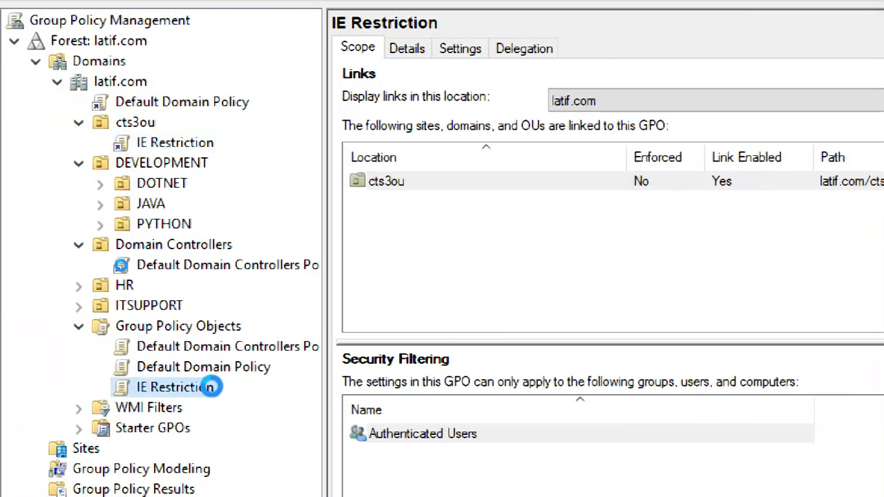
click(164, 143)
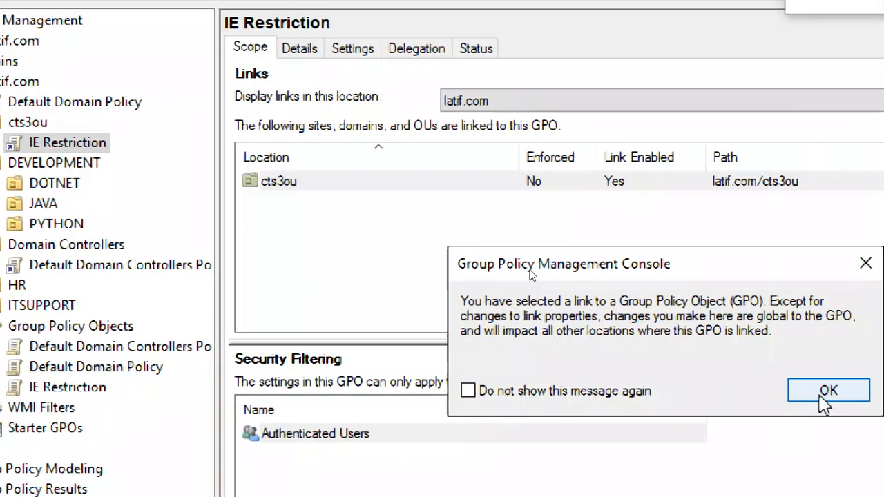
click(883, 391)
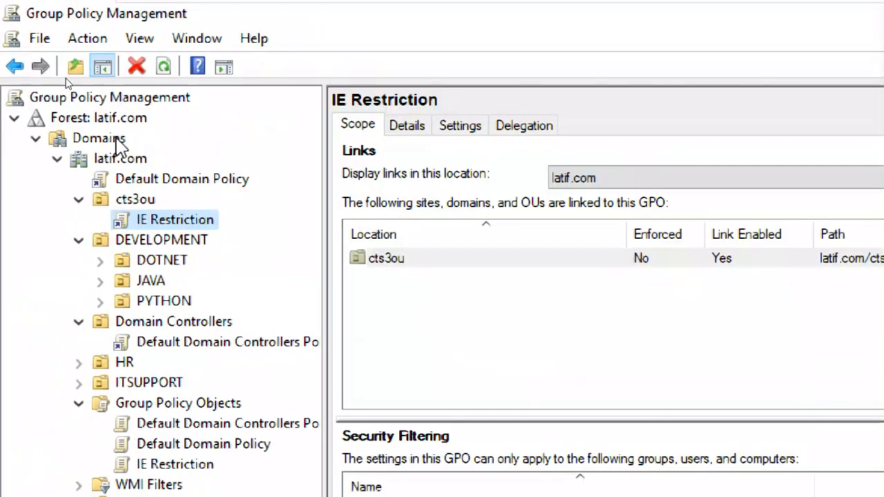
Select the latif.com forest root and refresh the console tree twice
click(119, 160)
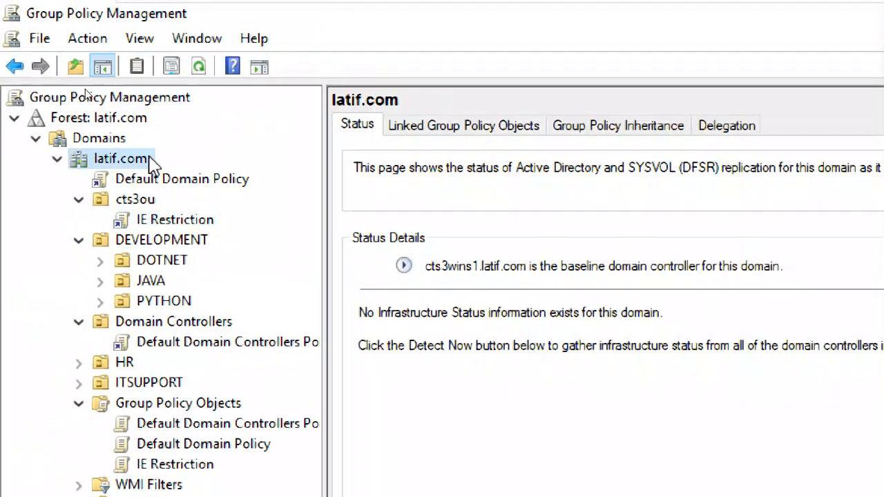
click(145, 123)
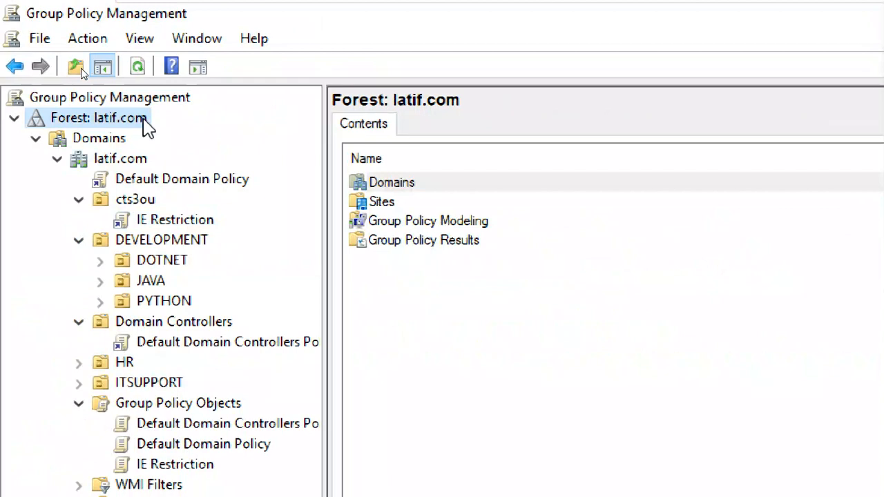
click(133, 163)
click(123, 125)
click(142, 65)
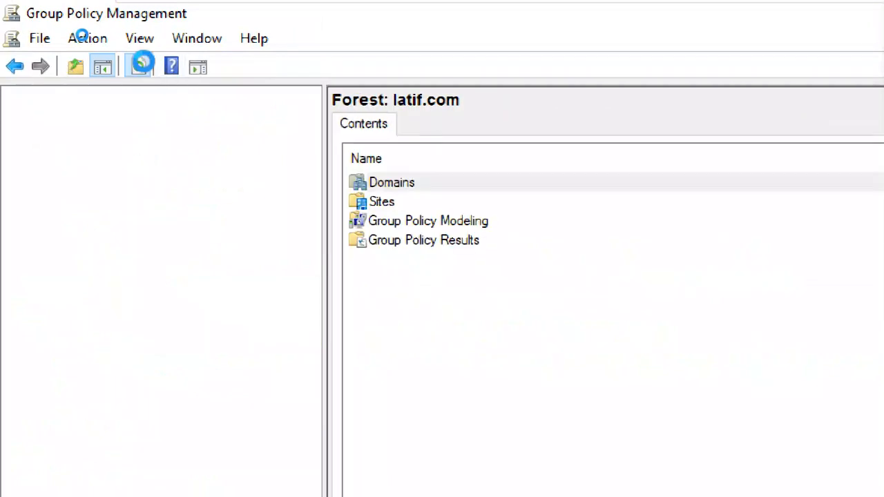
click(143, 66)
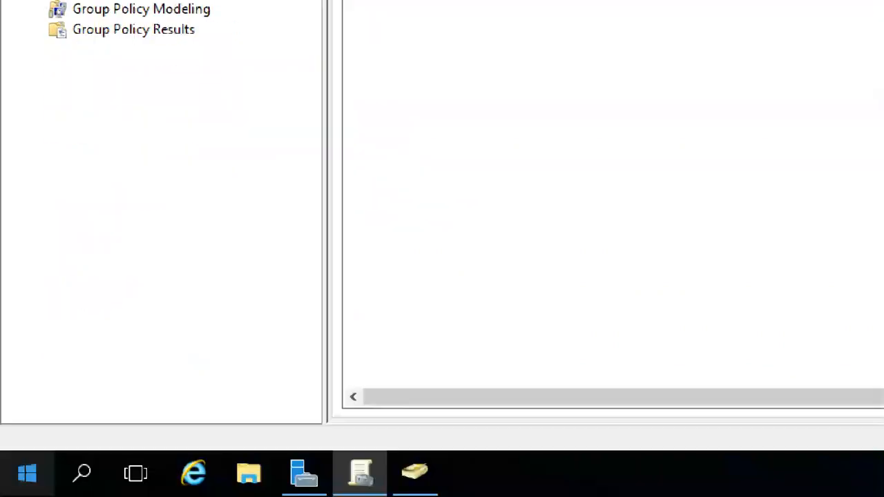
Run gpupdate /force from the Run prompt on the server
key(super+r)
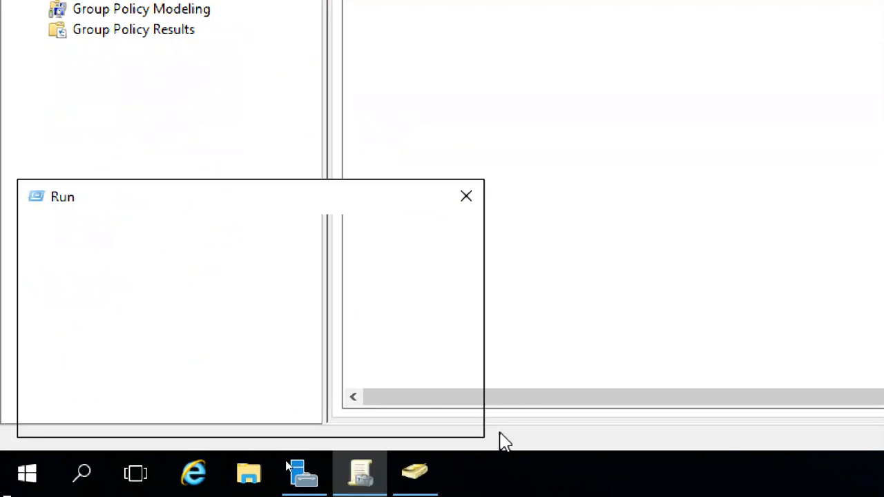
text(gop)
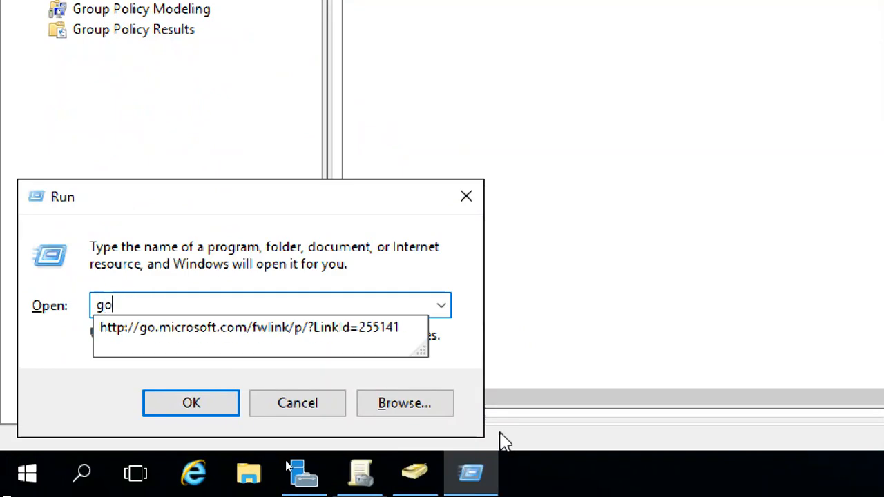
key(BackSpace)
key(BackSpace)
key(BackSpace)
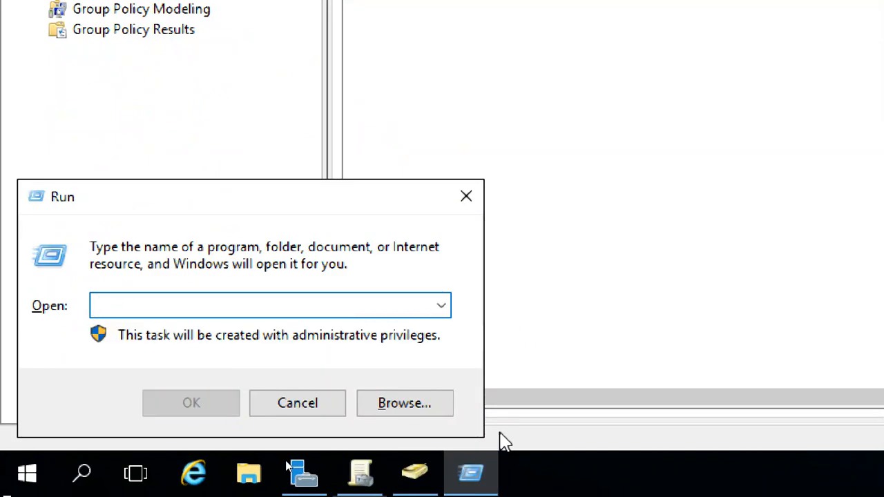
text(gp)
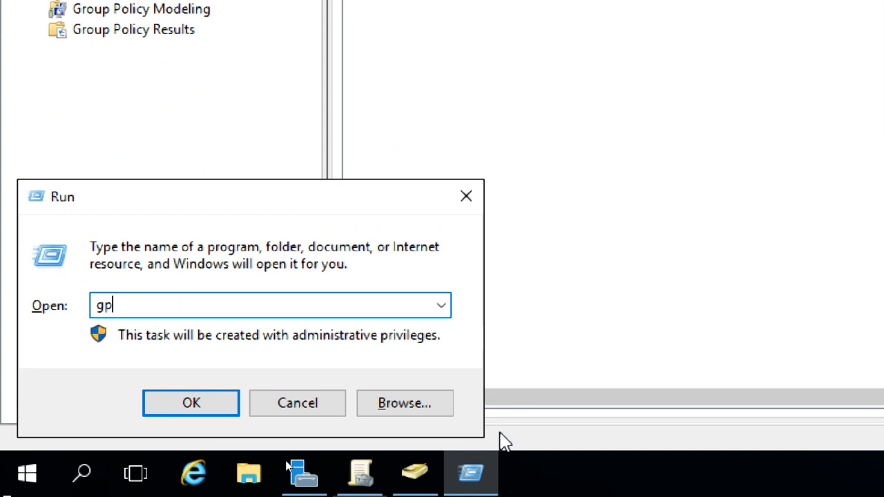
text(update /for)
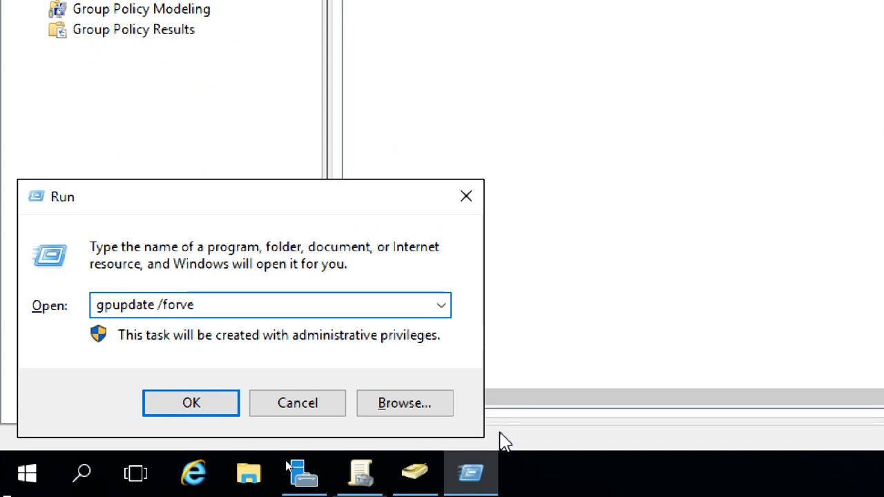
text(c)
key(Return)
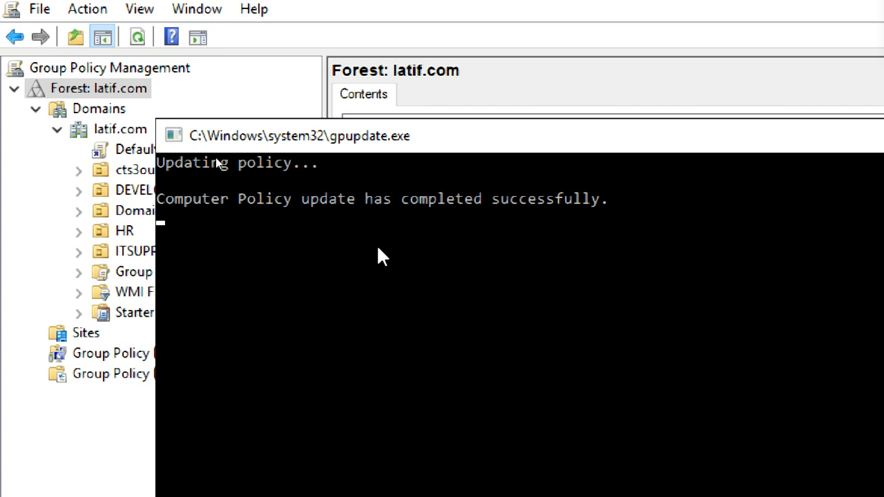
Review the Computer Policy success message, close the console, and switch to the client VM
drag(251, 199, 621, 195)
click(650, 198)
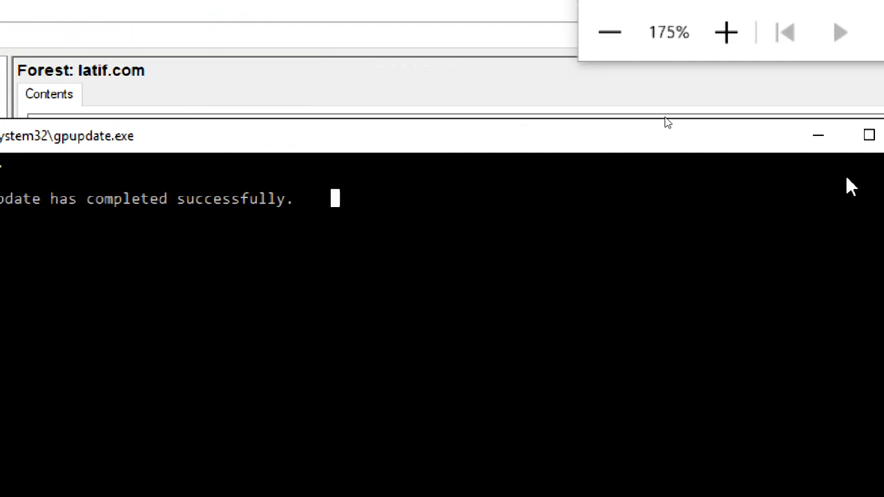
click(757, 134)
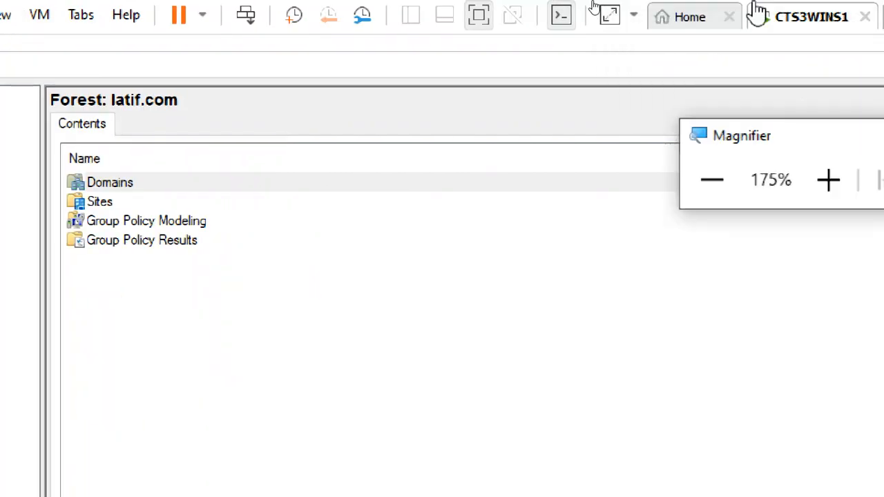
click(824, 14)
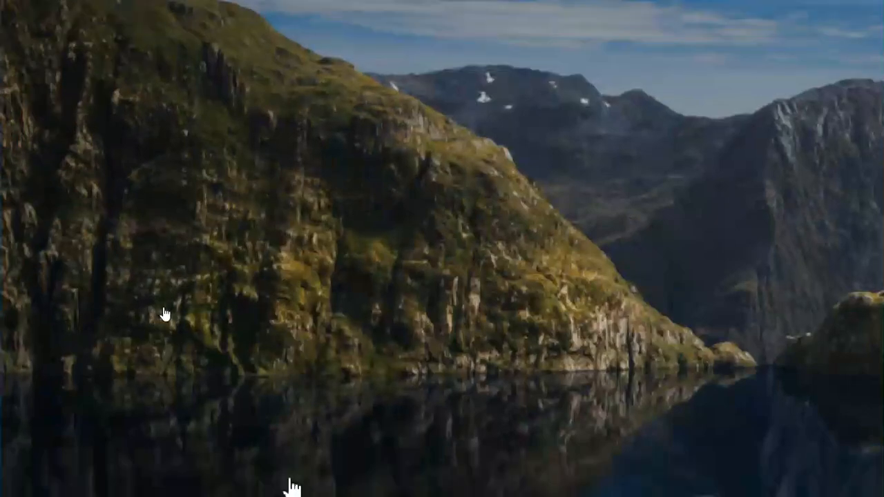
Sign in to the Windows 10 client with the local account password
click(291, 482)
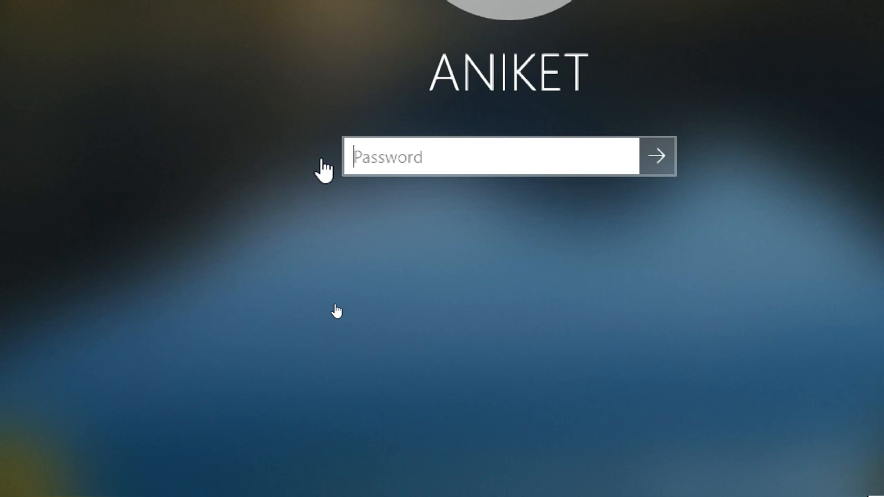
text(••)
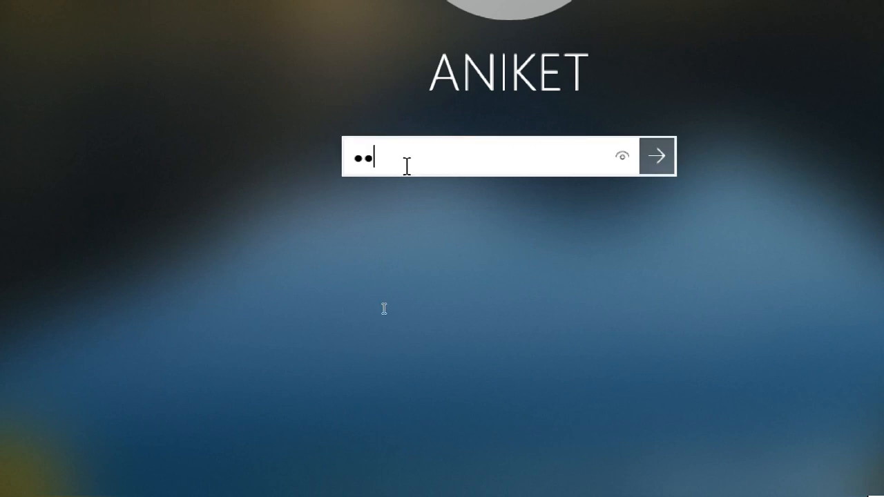
text(••••••••)
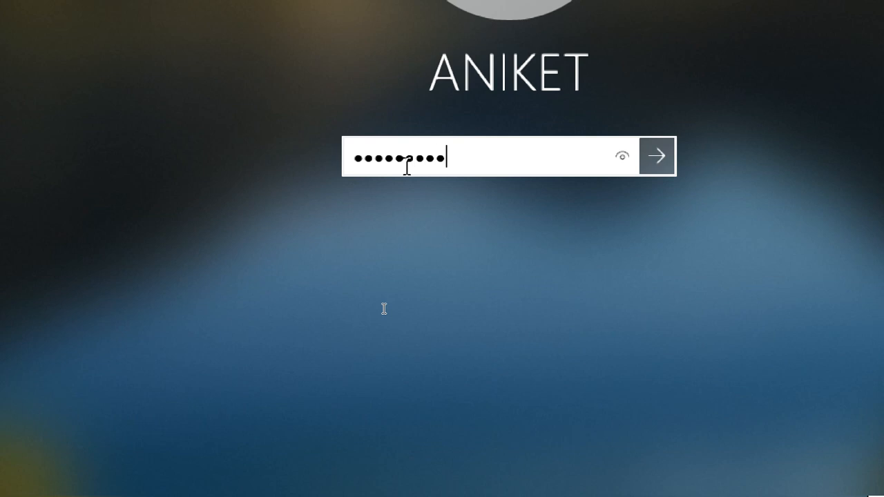
key(Return)
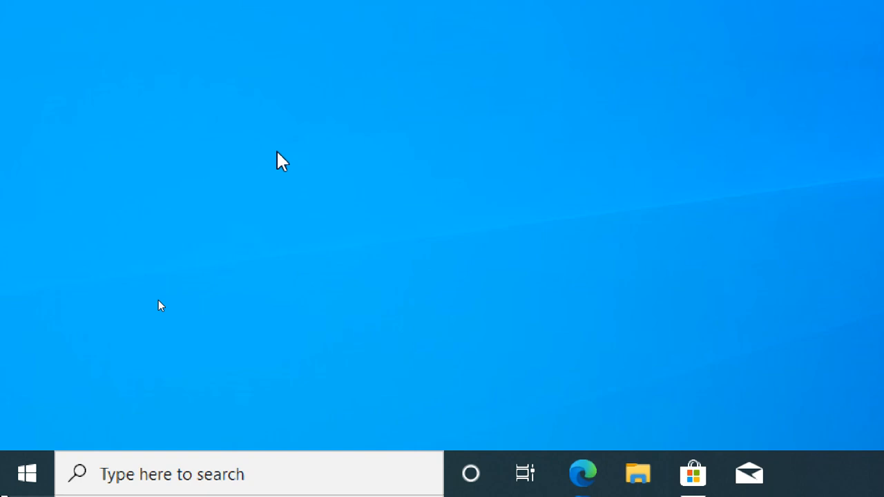
Run gpupdate /force on the client until the Computer Policy update completes
key(super+r)
text(gp)
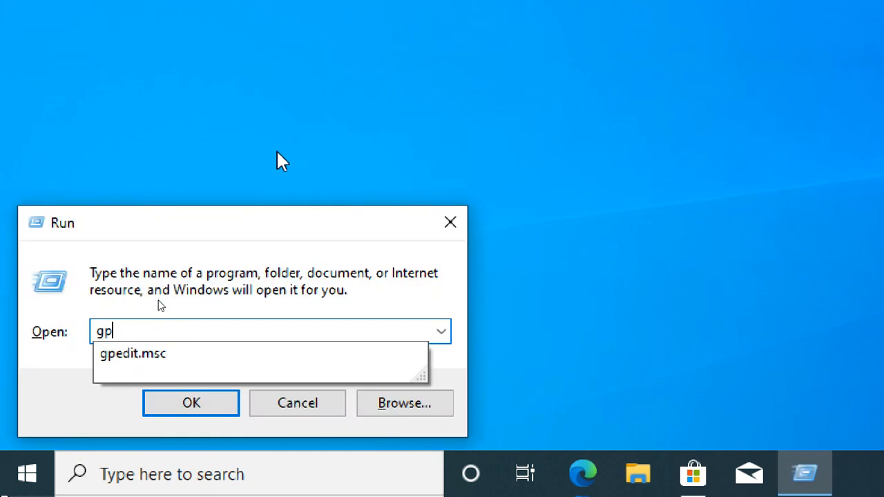
text(update /force)
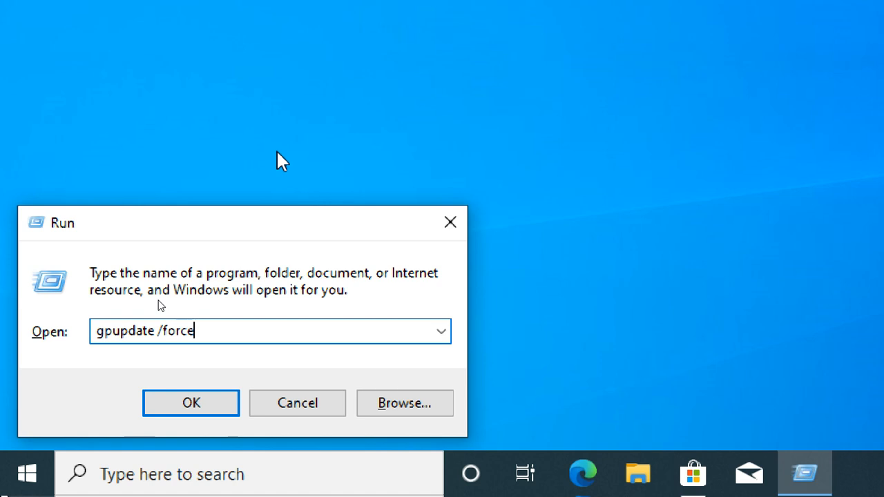
key(Return)
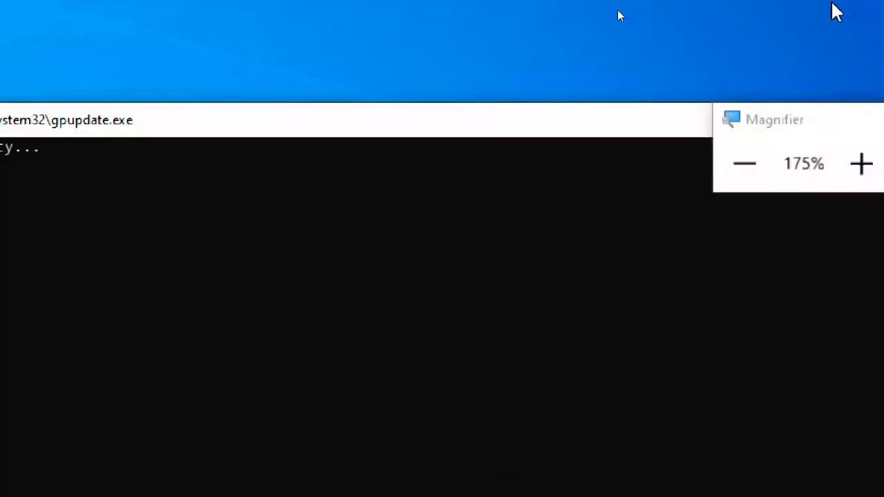
click(743, 159)
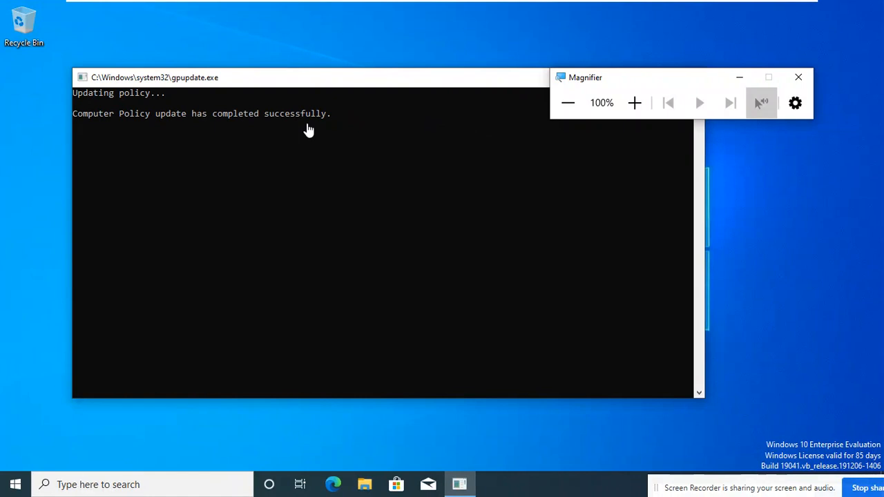
Sign out of the client through the Start menu's account icon
click(15, 484)
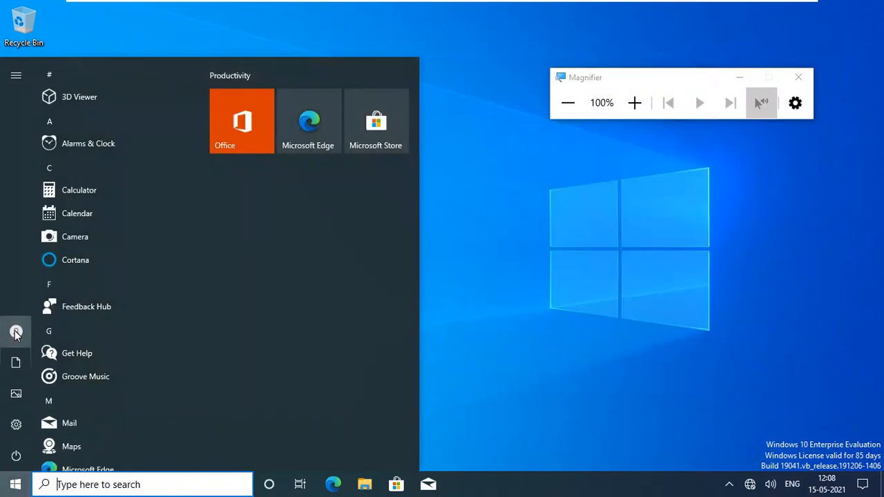
click(16, 332)
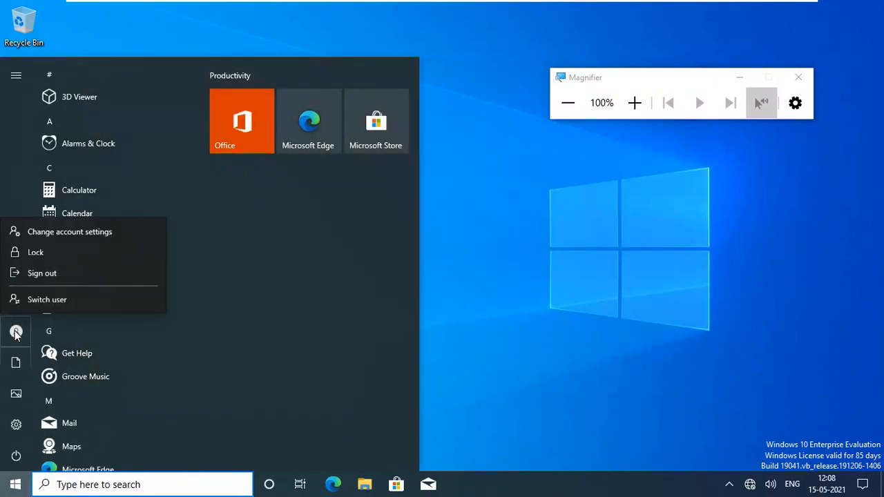
click(54, 273)
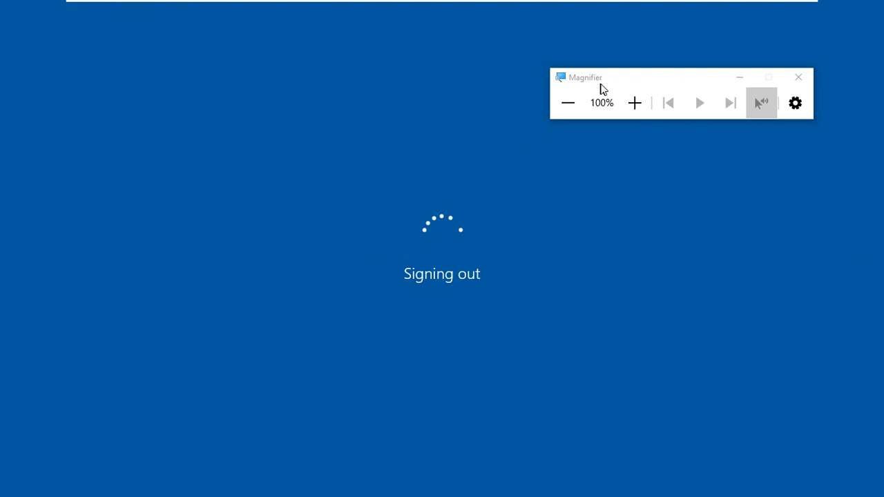
drag(601, 87, 730, 30)
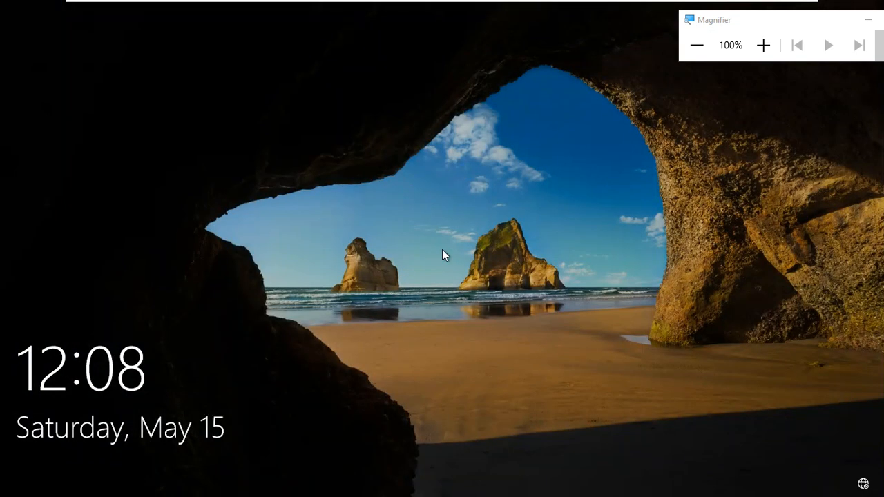
Sign in on the Windows 10 client as Other user with the domain account name and password
drag(372, 381, 348, 172)
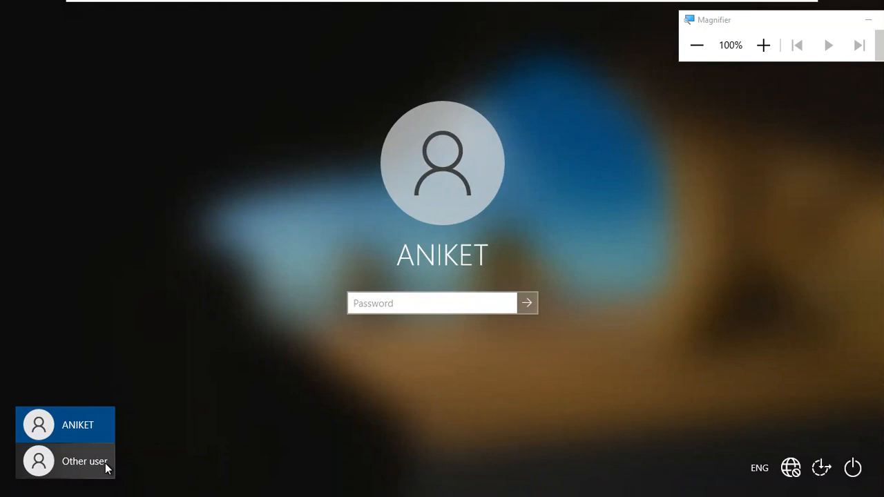
click(87, 468)
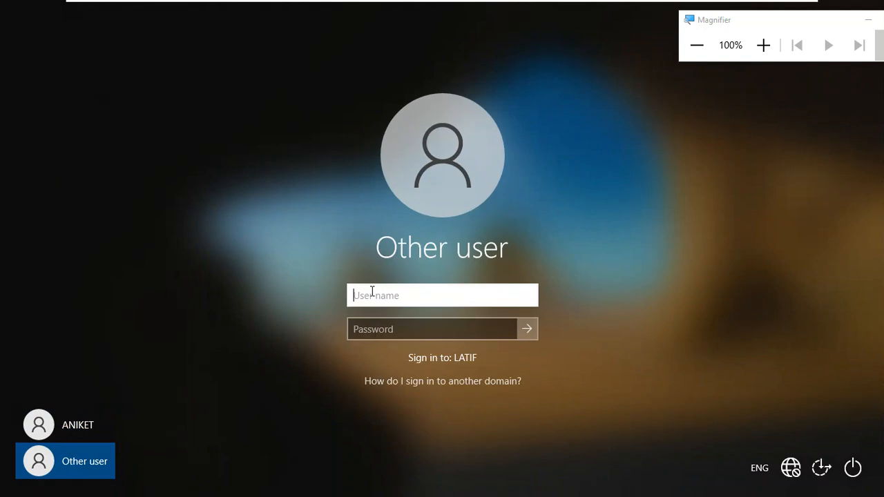
text(aniket)
key(Tab)
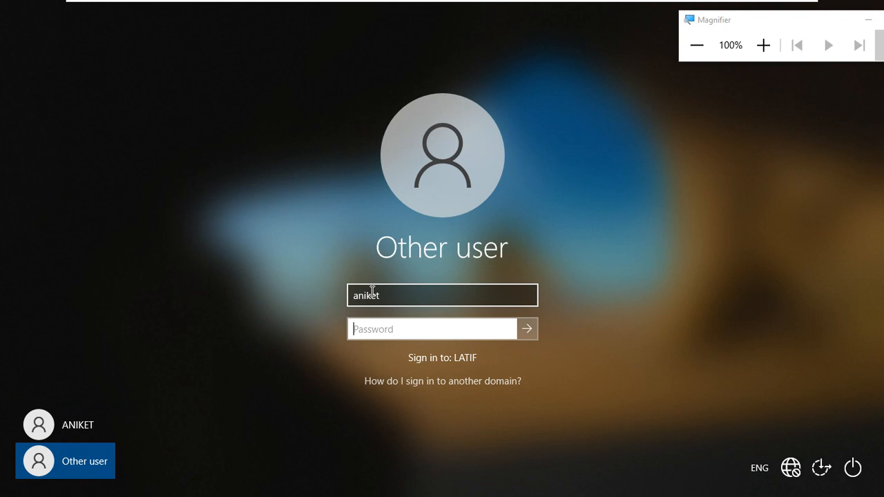
click(763, 45)
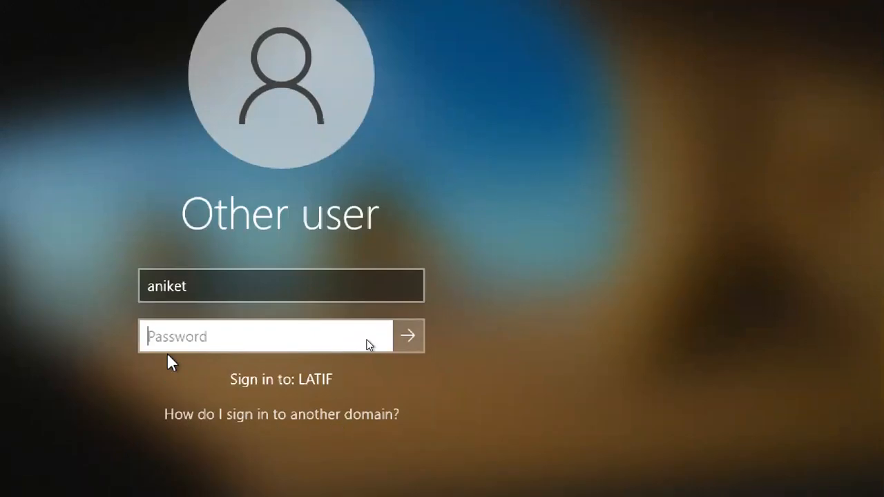
click(166, 338)
text(••)
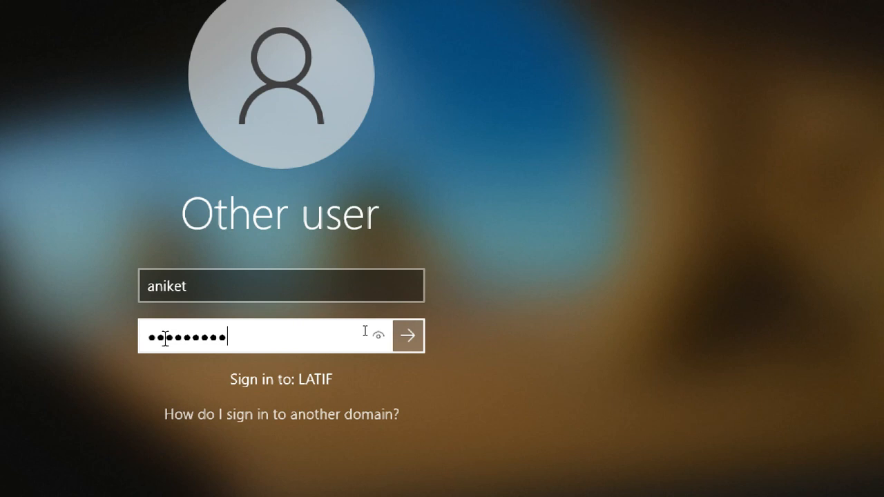
text(•••••••••)
key(Return)
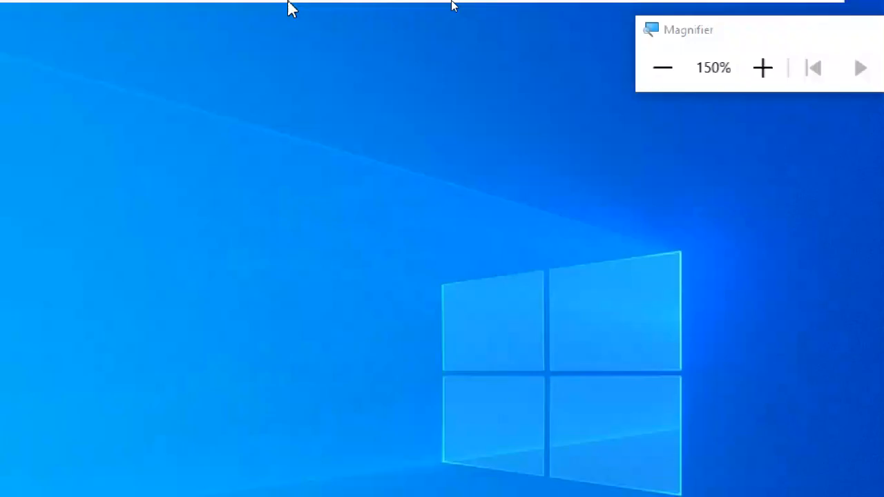
click(648, 78)
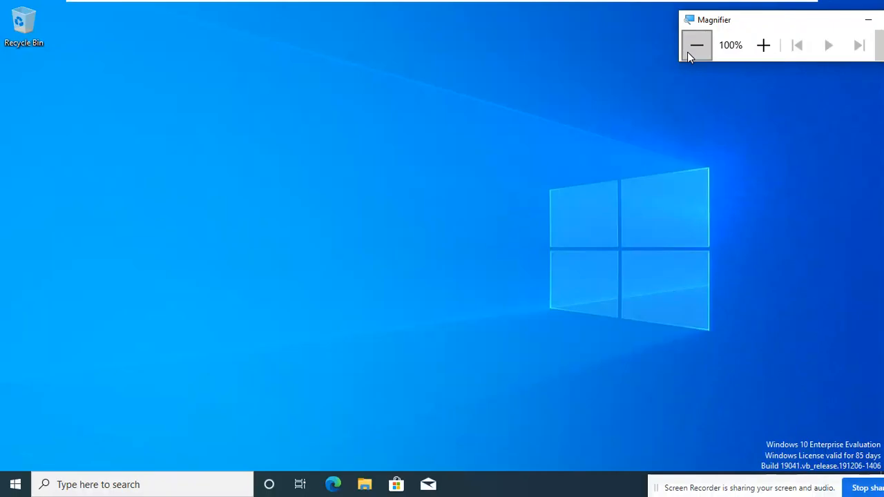
Launch Control Panel with the 'control' command from the Run prompt
click(171, 256)
key(super+r)
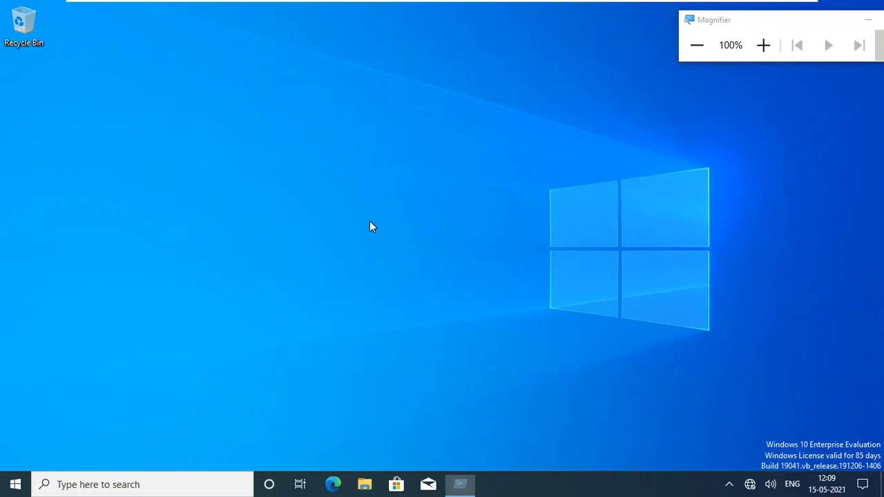
text(contr)
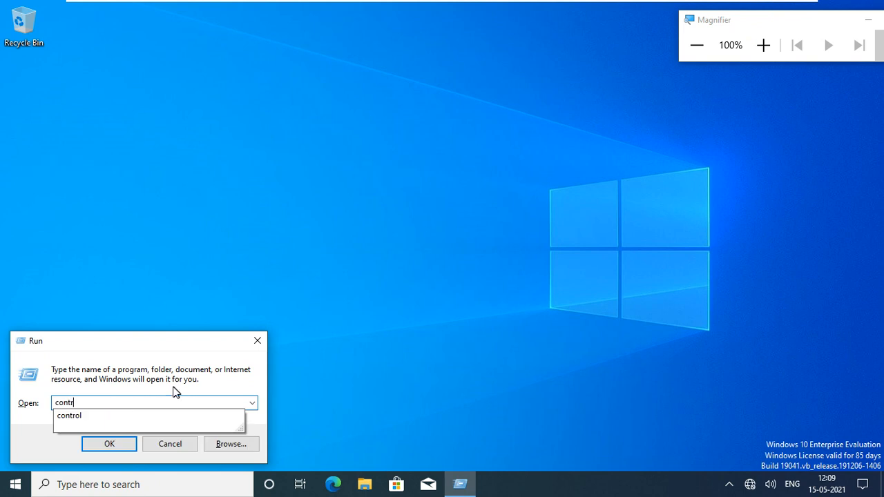
click(154, 415)
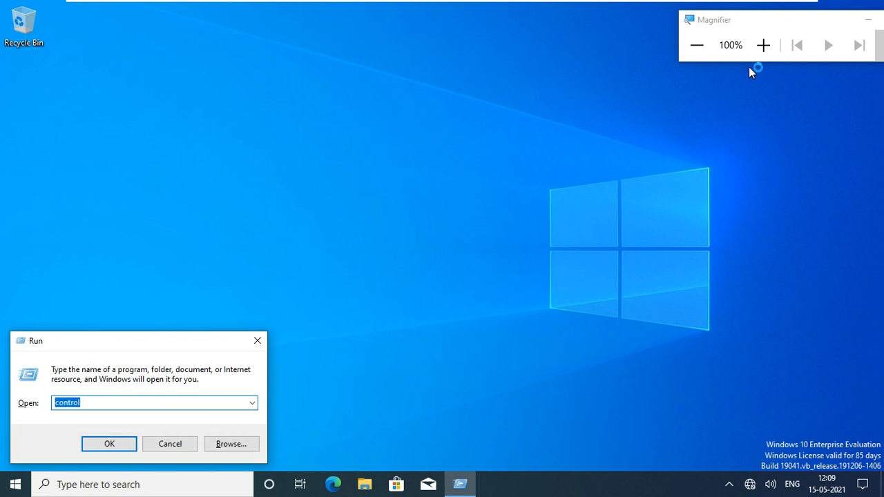
click(760, 50)
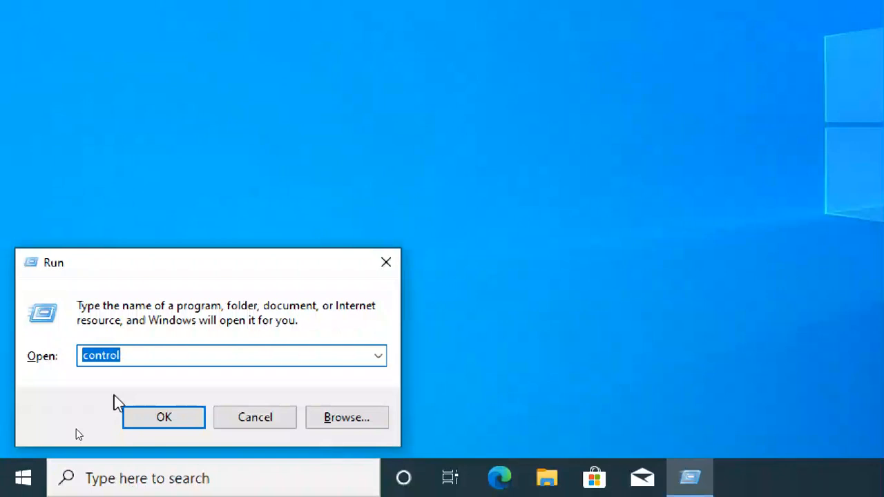
click(186, 417)
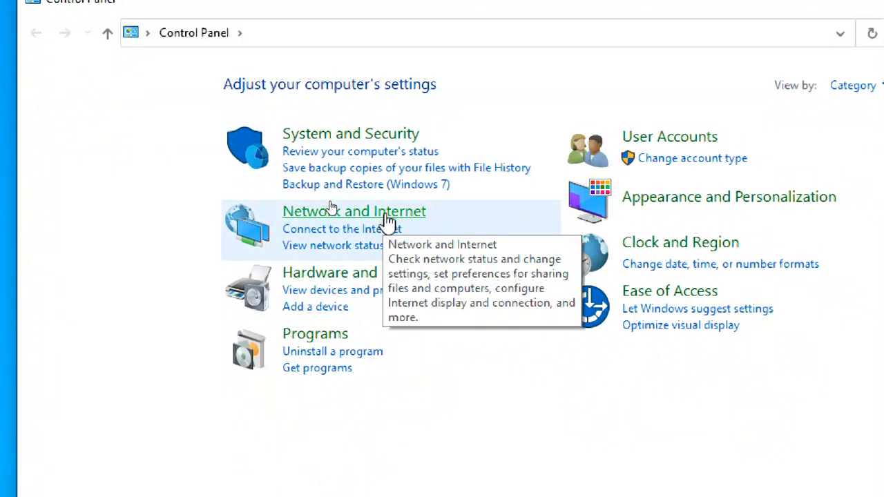
Try Change your homepage under Network and Internet and see the administrator restriction alert
click(389, 220)
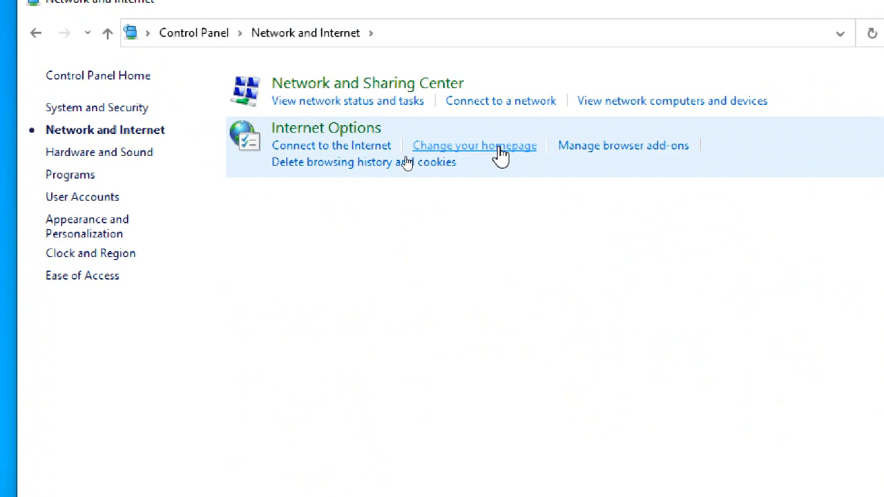
click(498, 148)
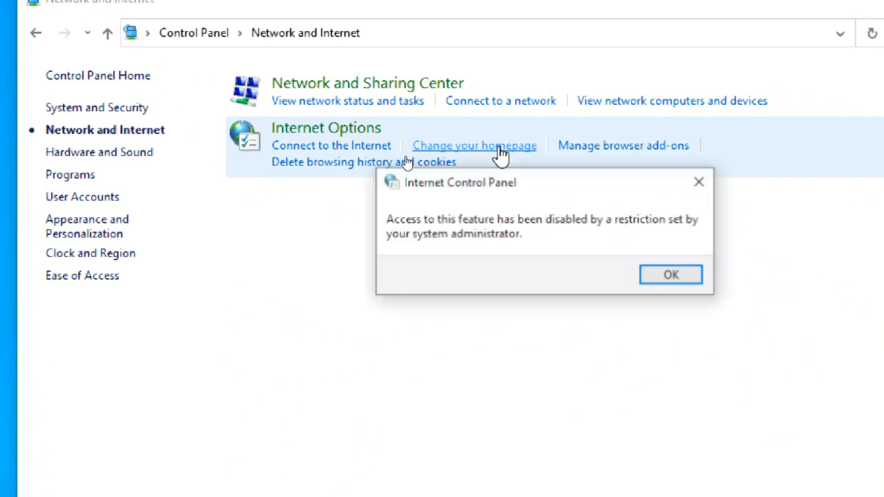
drag(503, 185, 473, 89)
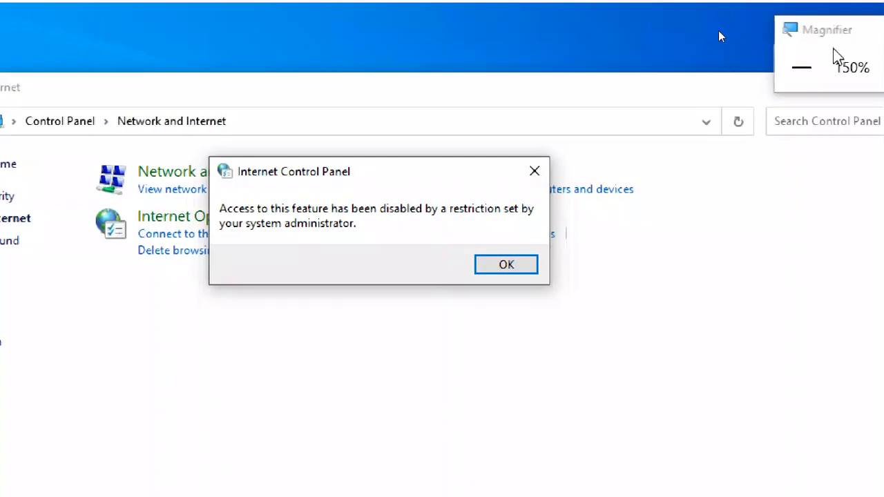
drag(833, 44, 726, 42)
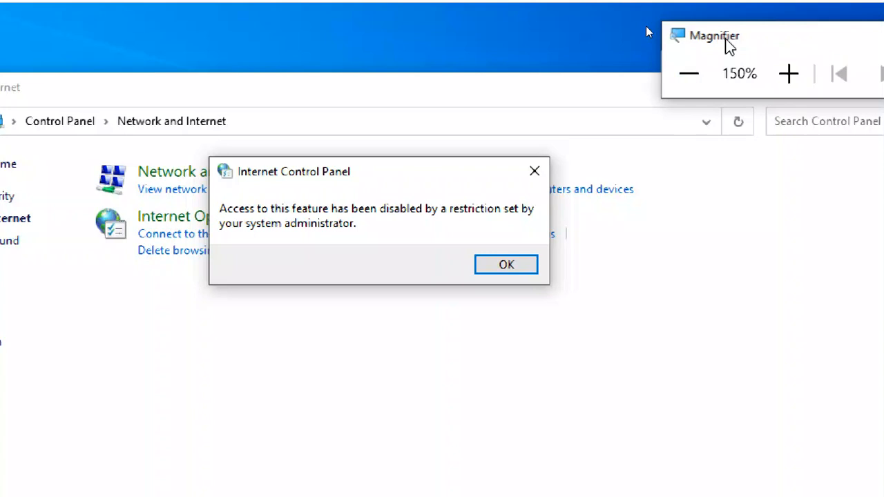
click(789, 73)
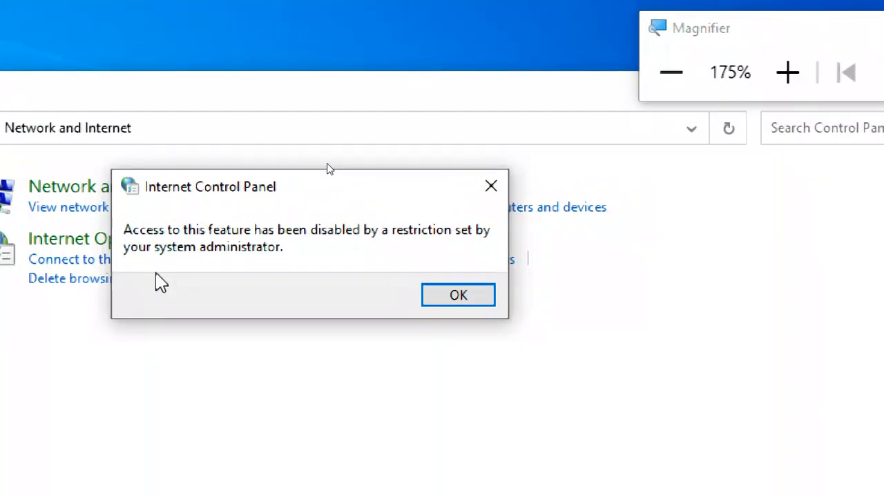
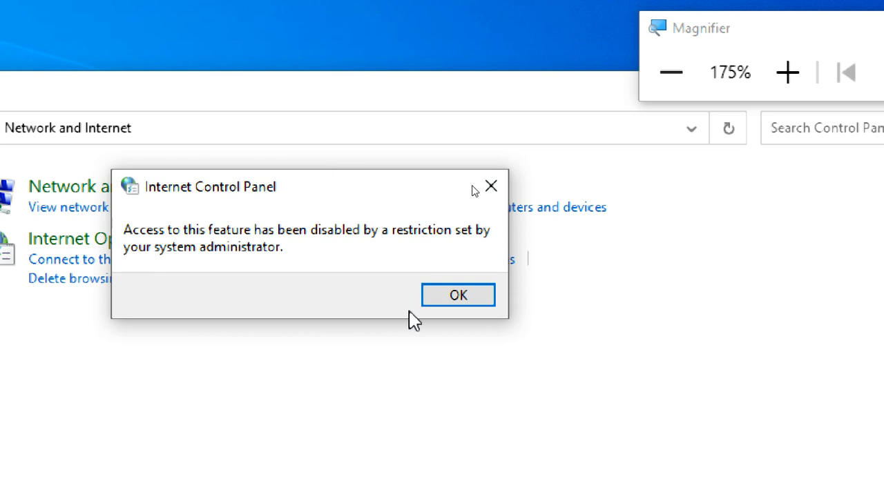
Dismiss the 'access disabled by administrator' alert on the Internet Control Panel
click(445, 300)
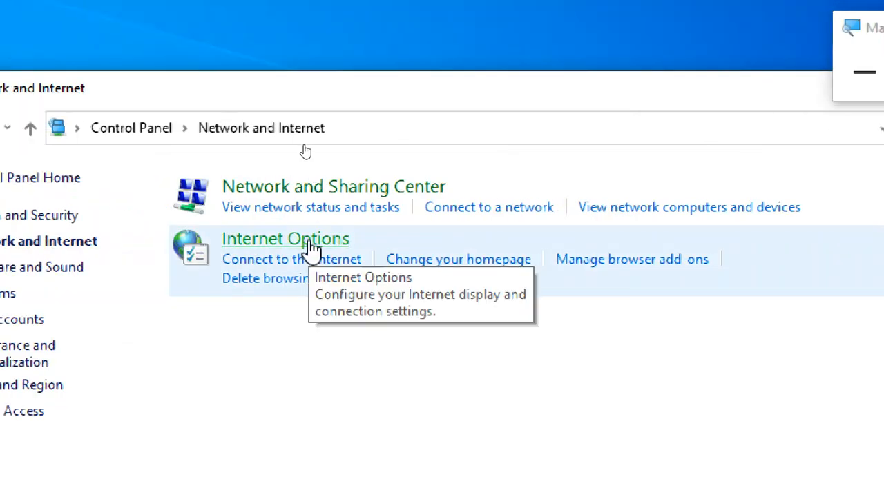
Open Internet Options and review its Privacy, Content, Connections, Programs, Advanced and Security tabs
click(312, 246)
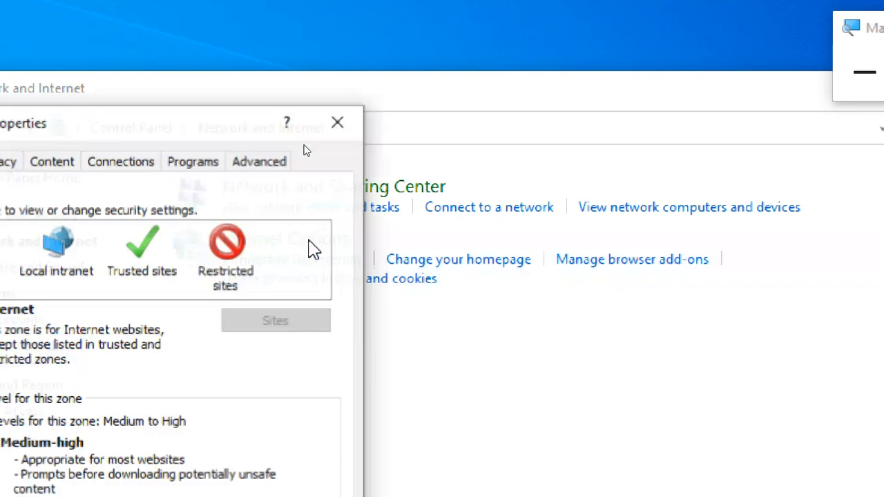
drag(33, 122, 335, 39)
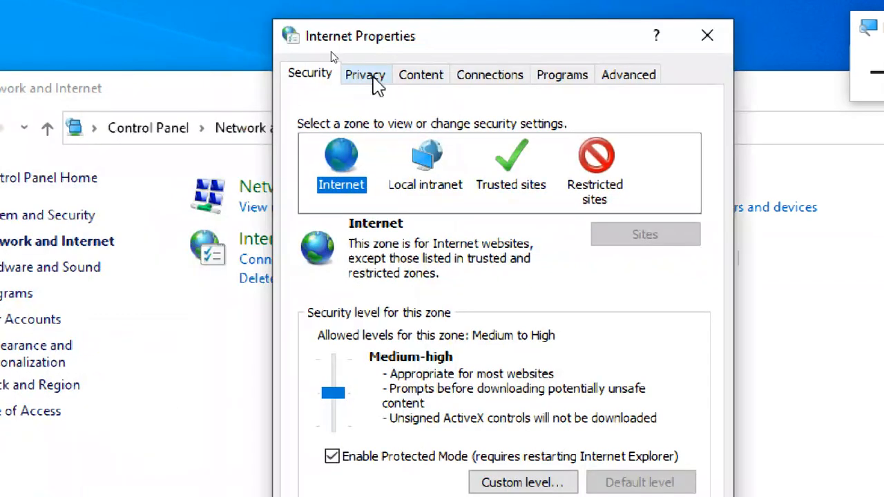
click(364, 76)
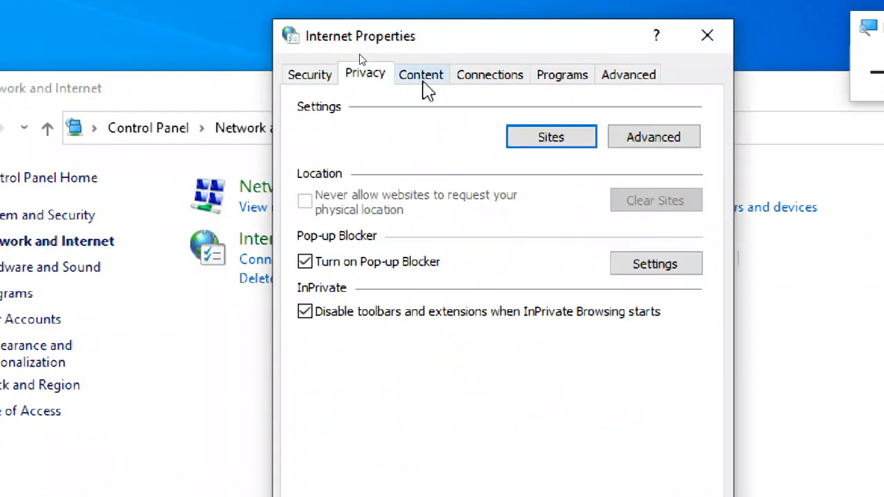
click(420, 76)
click(472, 80)
click(556, 80)
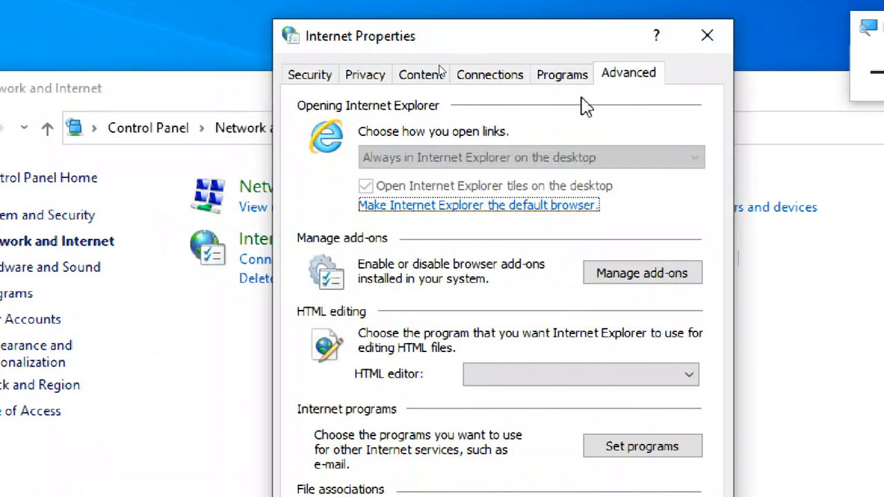
click(628, 78)
click(312, 76)
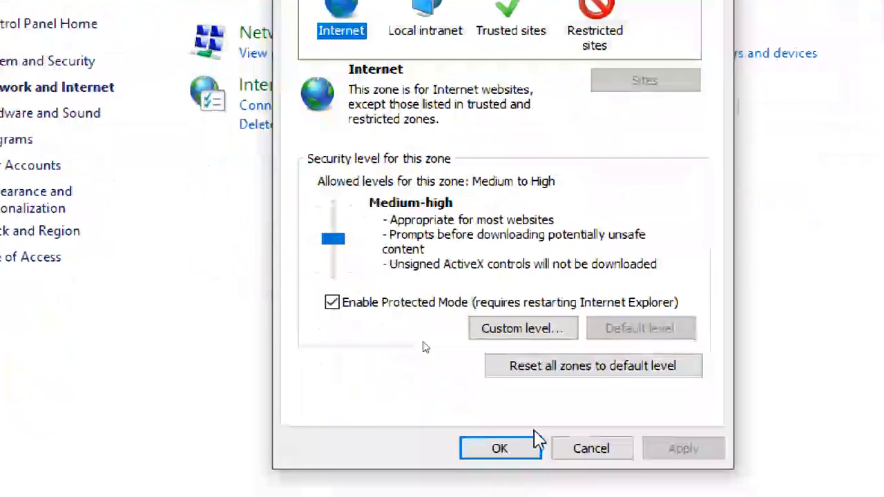
Close Internet Properties with OK and close the Control Panel window
click(530, 445)
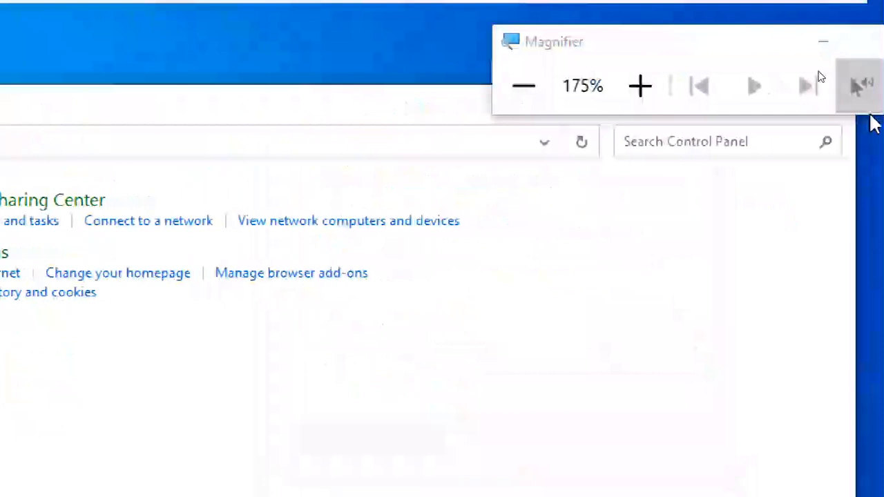
drag(588, 49, 604, 25)
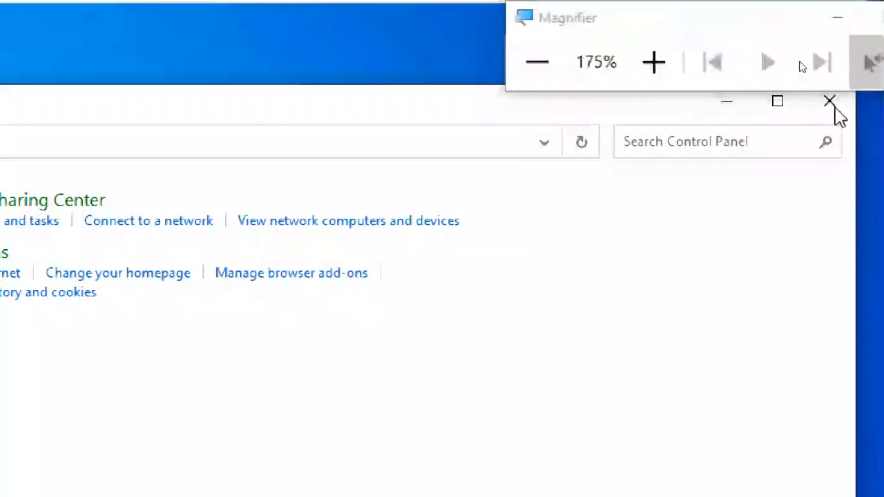
click(832, 104)
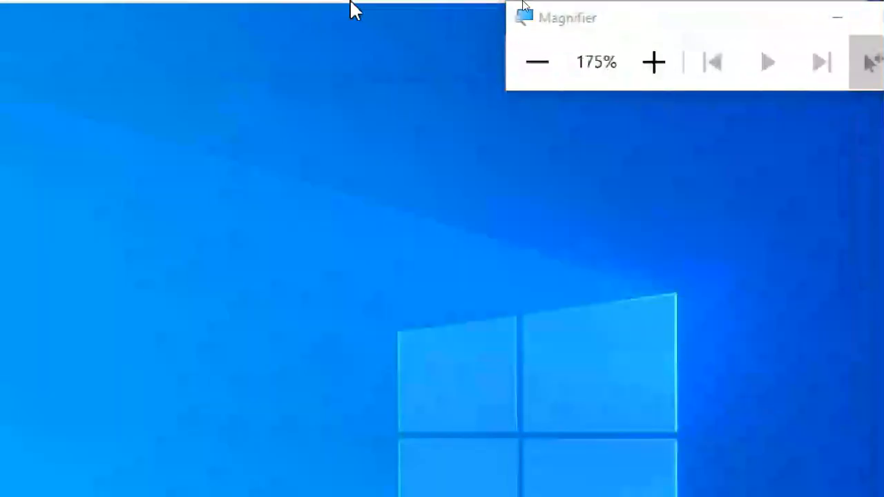
Switch to the server VM, open Active Directory Users and Computers and select the HR user
mouse_move(354, 10)
click(487, 15)
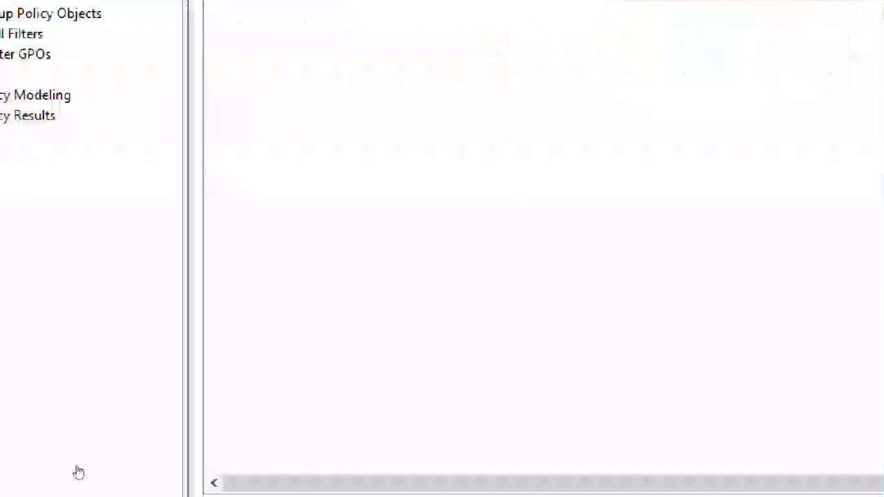
click(357, 474)
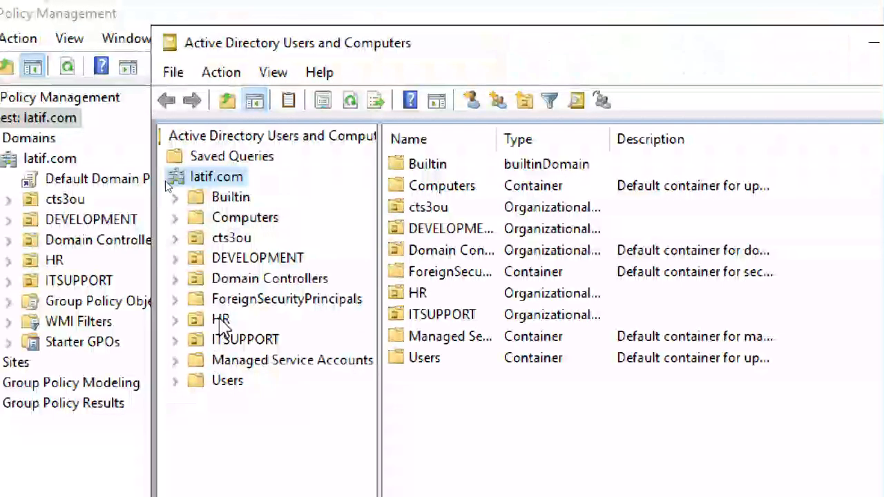
click(217, 319)
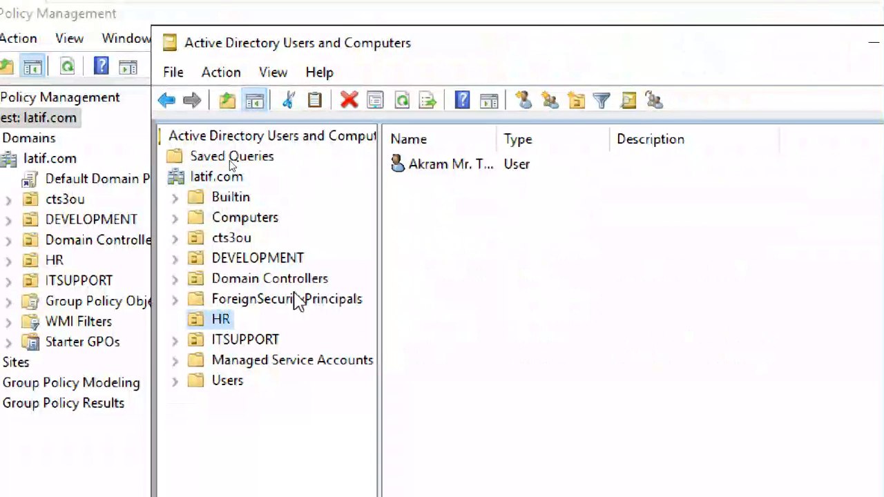
click(446, 166)
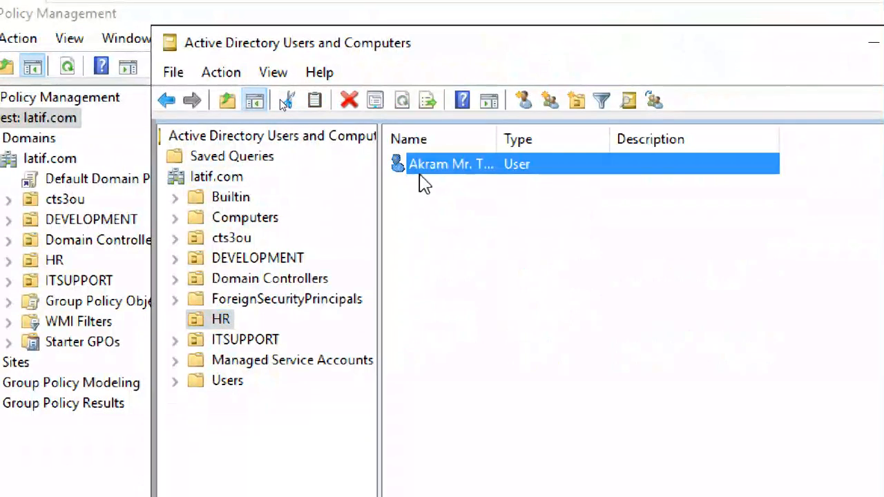
Browse the DEVELOPMENT and JAVA OUs, then return to the HR user account
click(298, 262)
click(177, 258)
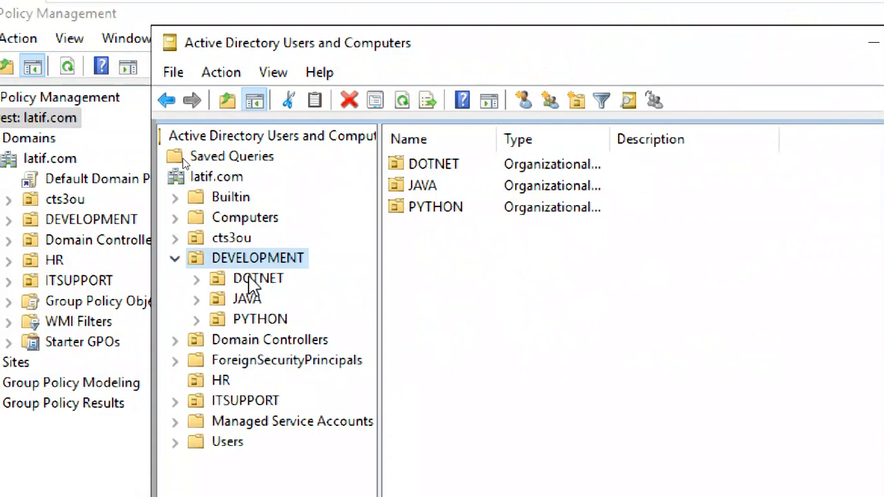
click(254, 299)
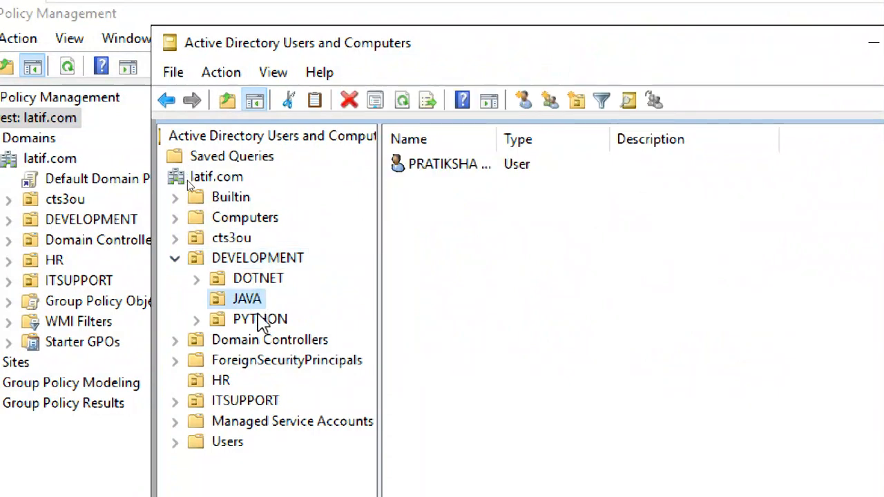
click(219, 381)
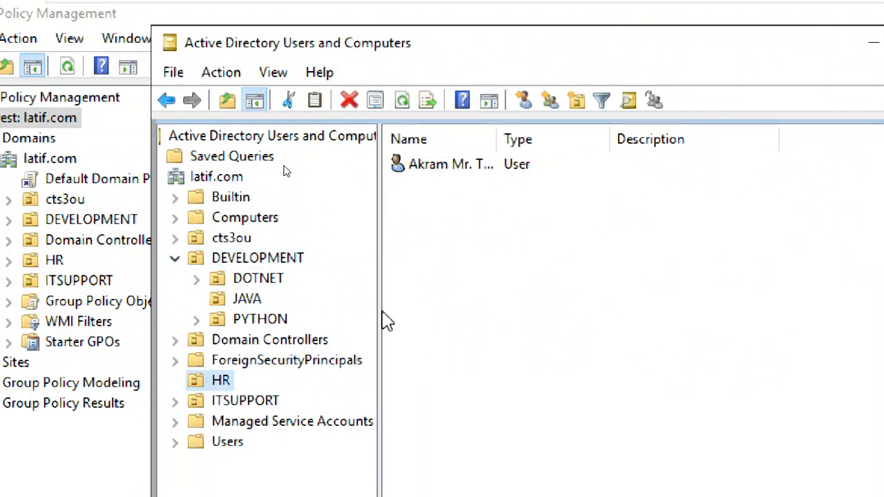
click(457, 169)
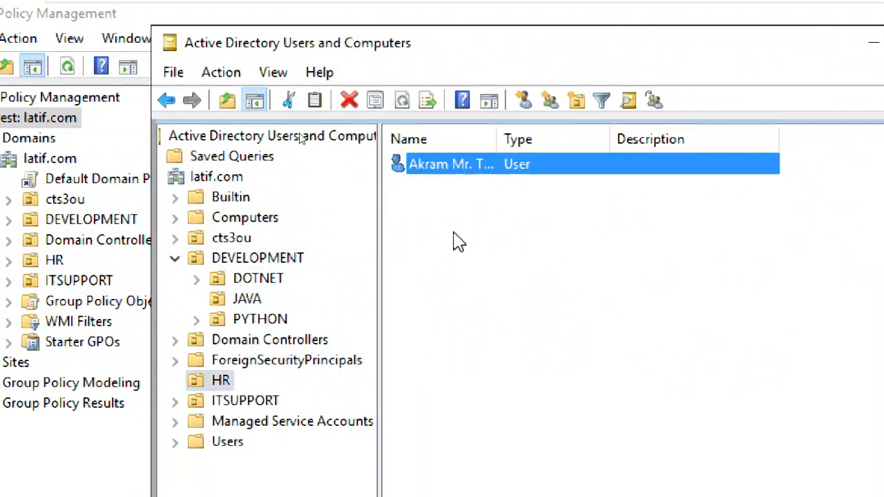
Check the HR user's logon name on the Account tab of its Properties, then close it
double_click(454, 165)
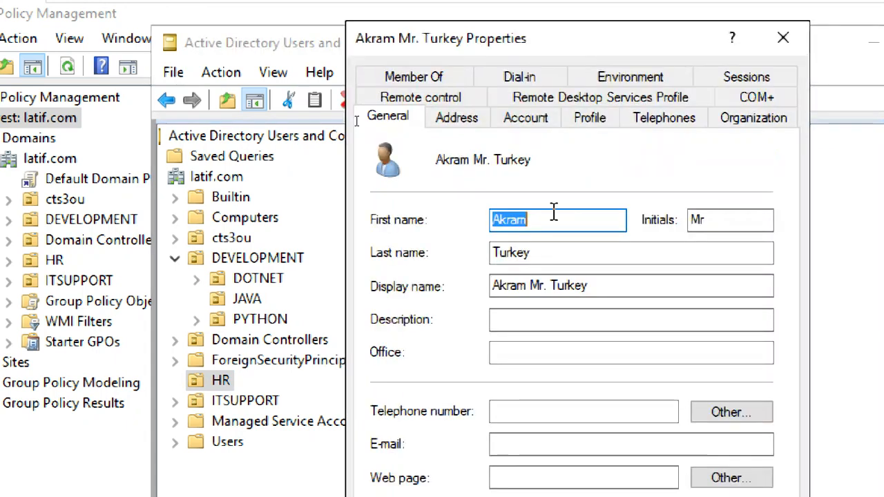
click(539, 117)
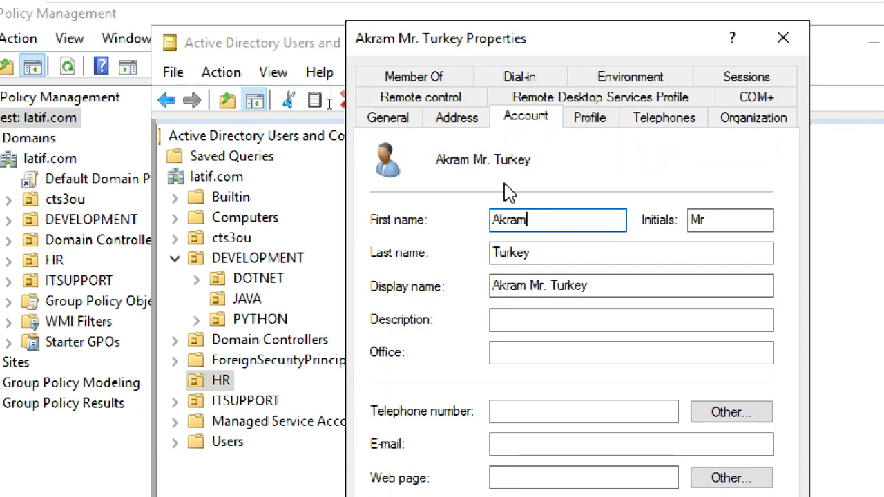
click(474, 178)
drag(413, 175, 350, 166)
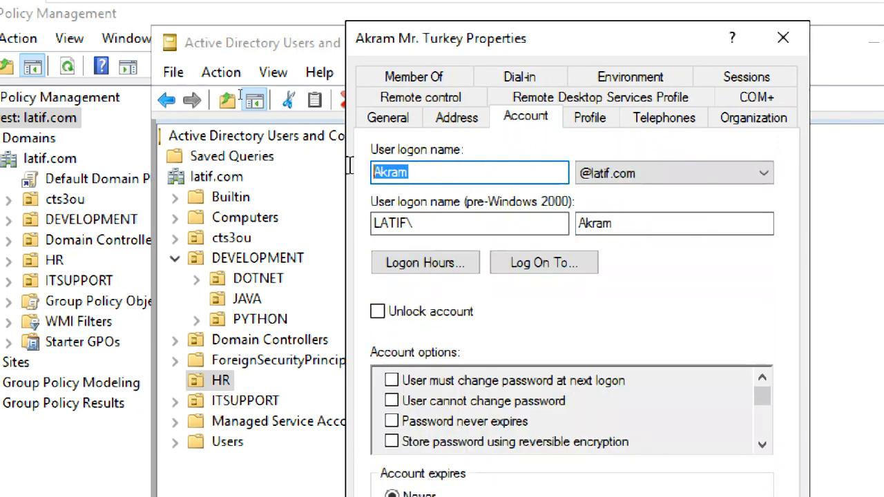
click(801, 36)
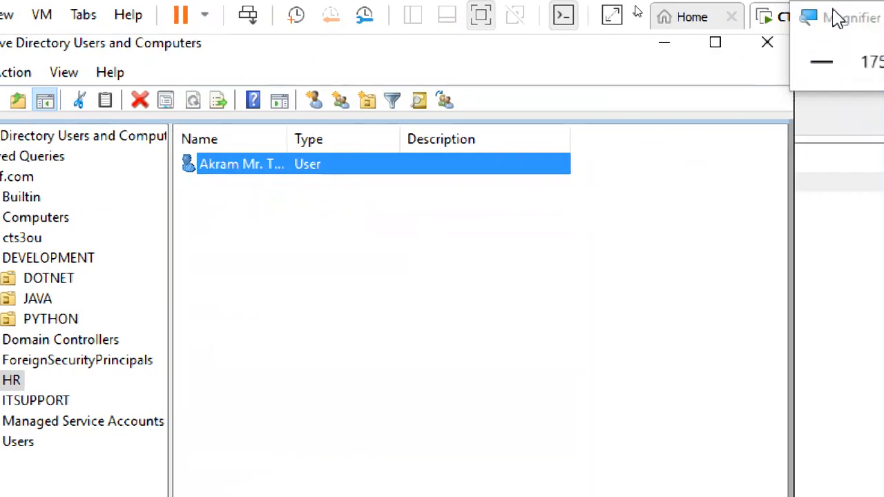
Switch to the Windows 10 client and sign out the current user from the Start menu
click(836, 13)
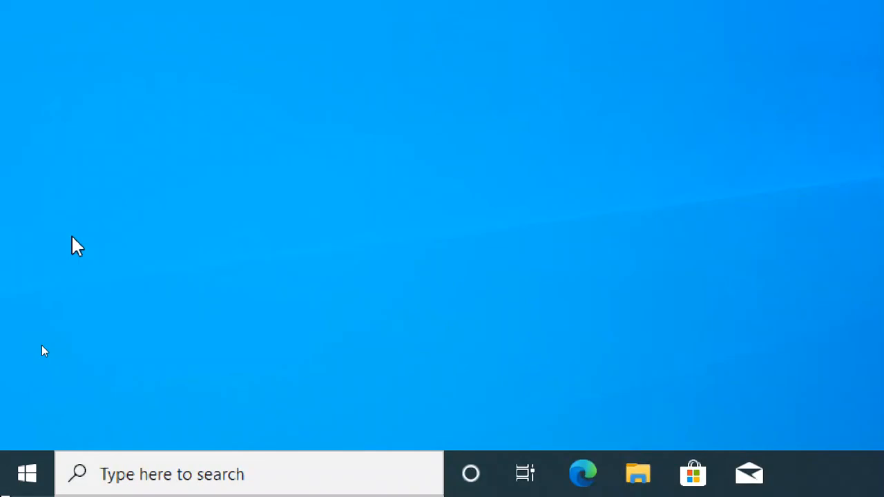
key(super)
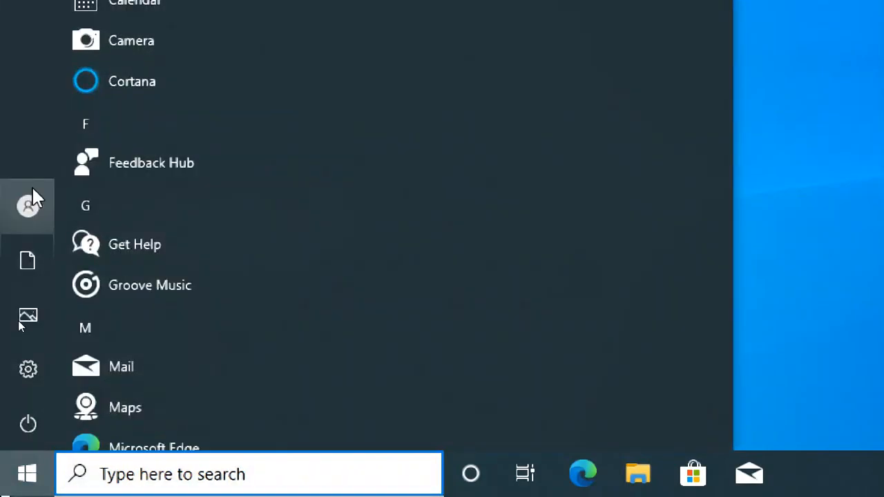
click(32, 190)
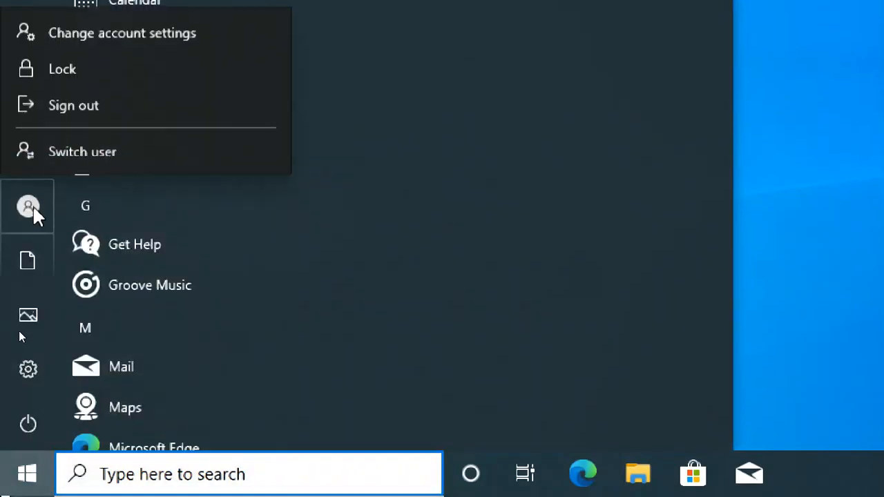
click(82, 103)
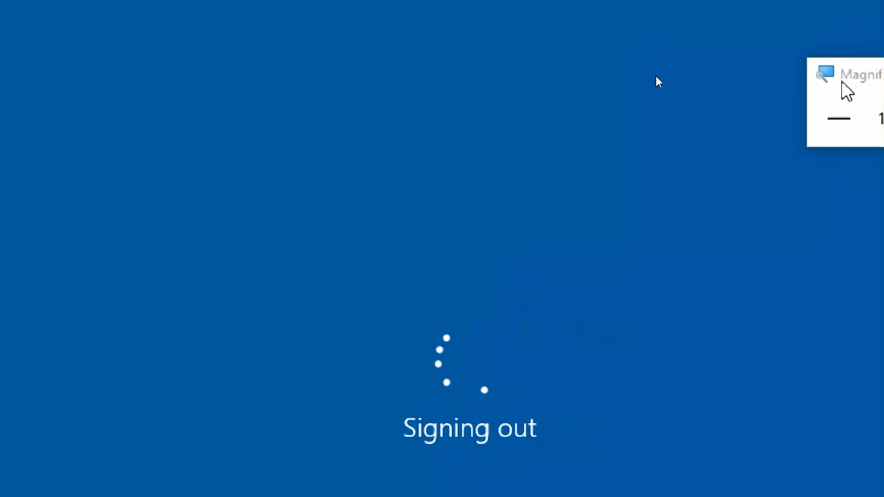
click(832, 117)
drag(661, 78, 740, 15)
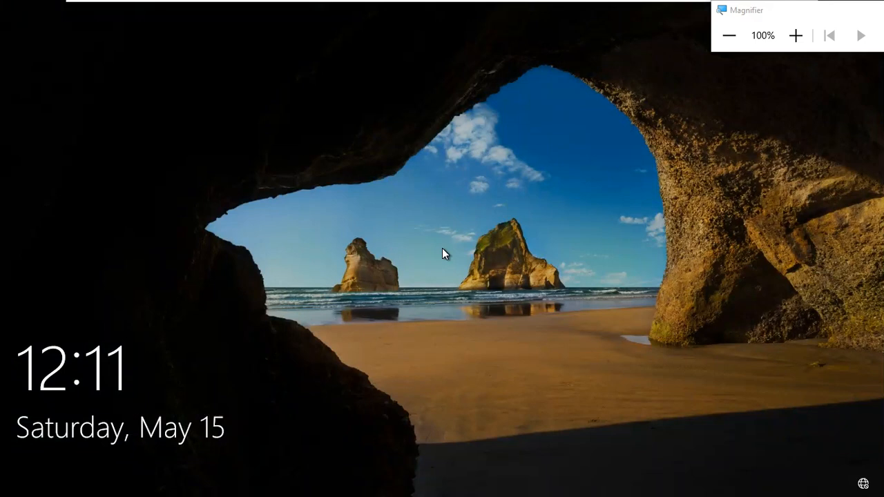
Sign in as Other user with the domain user's name and password, then exit full-screen view
click(330, 343)
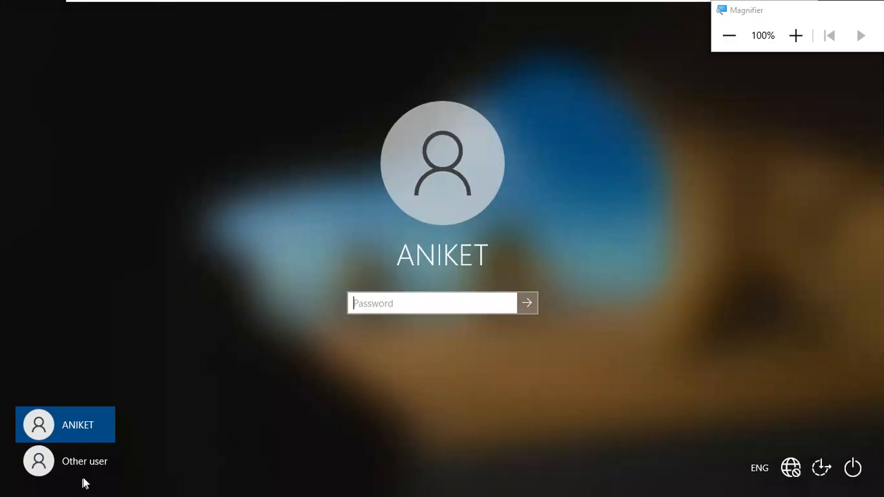
click(106, 473)
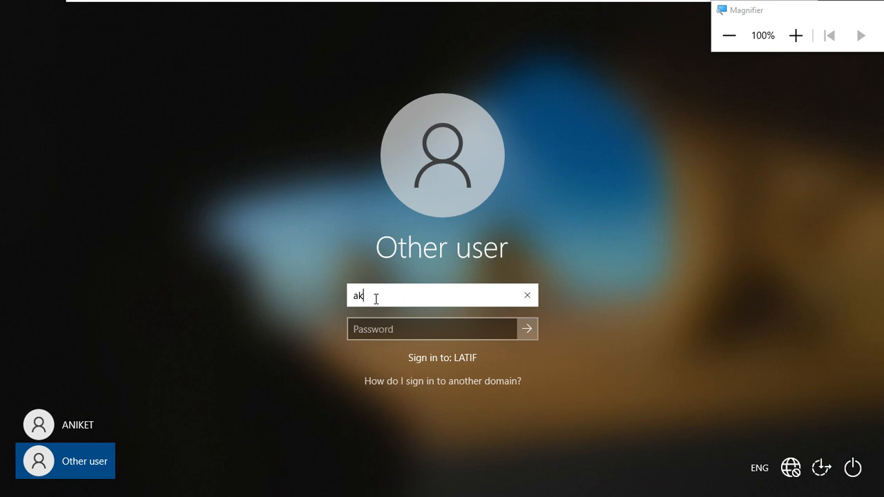
text(akram)
key(Tab)
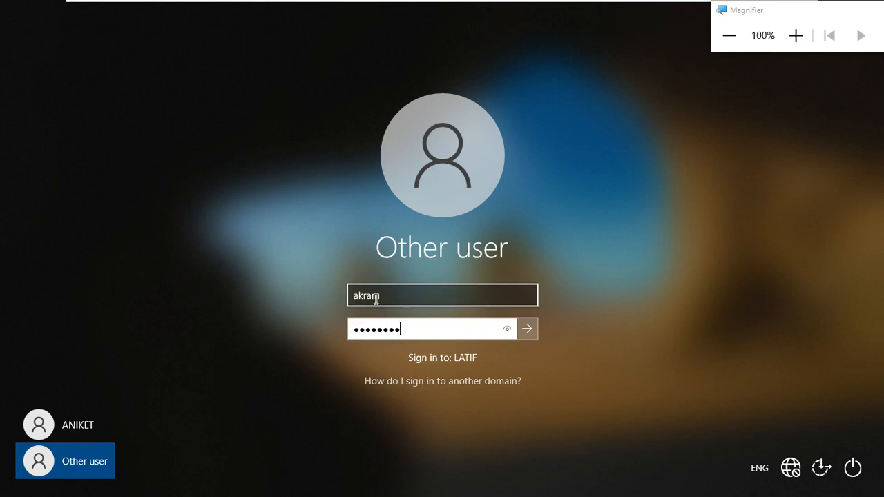
key(Return)
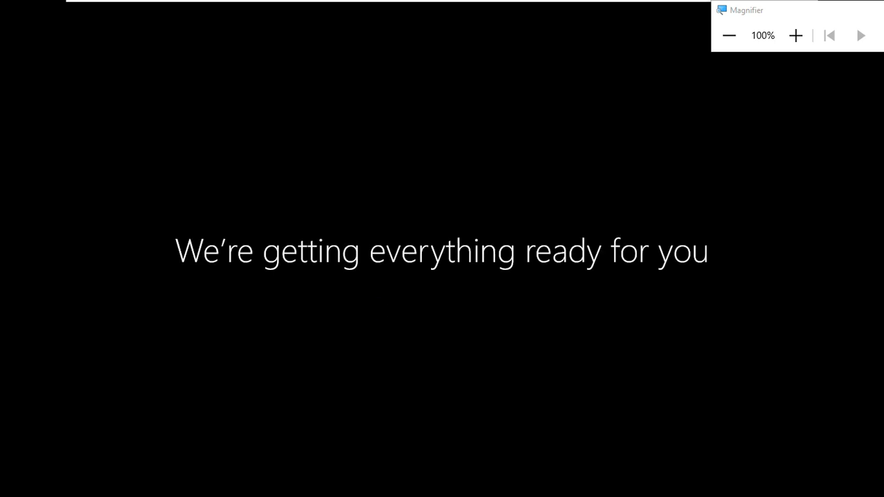
click(726, 49)
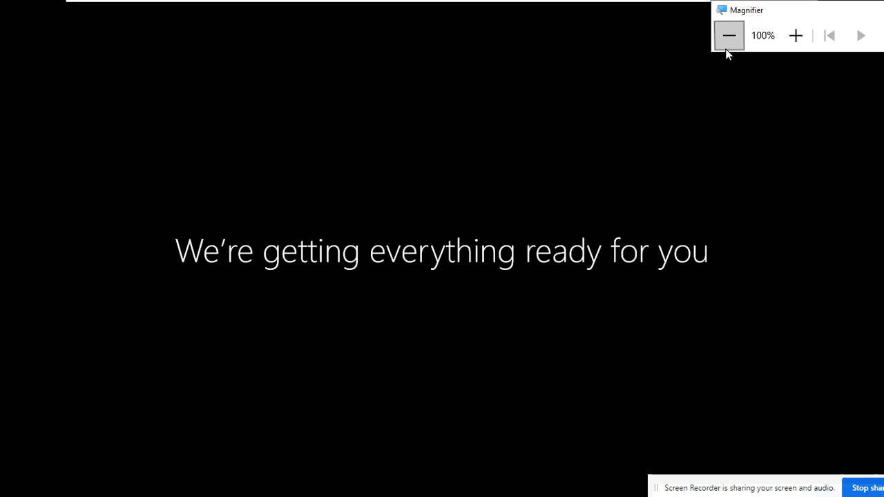
drag(755, 7, 803, 80)
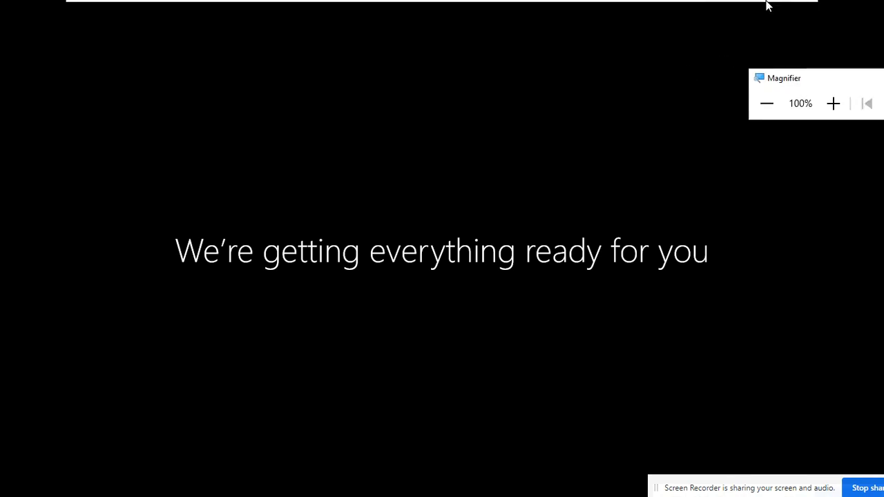
click(786, 8)
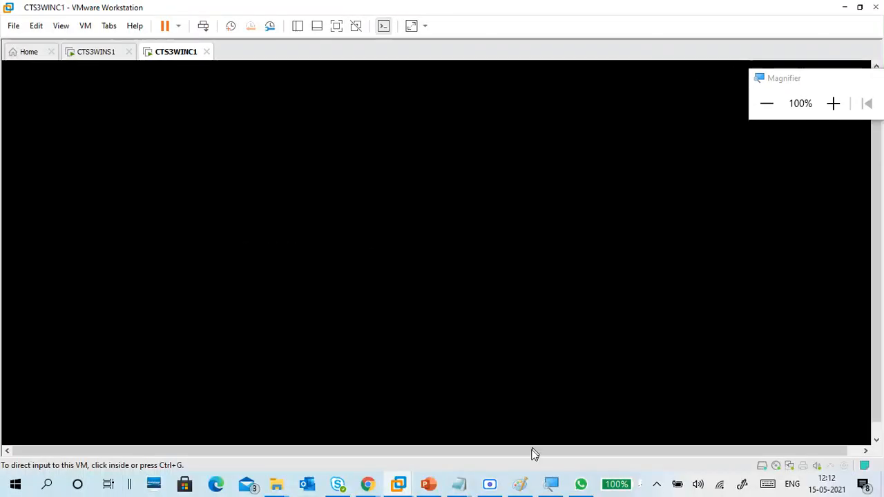
Launch Control Panel with the 'control' command from the Run box
click(494, 485)
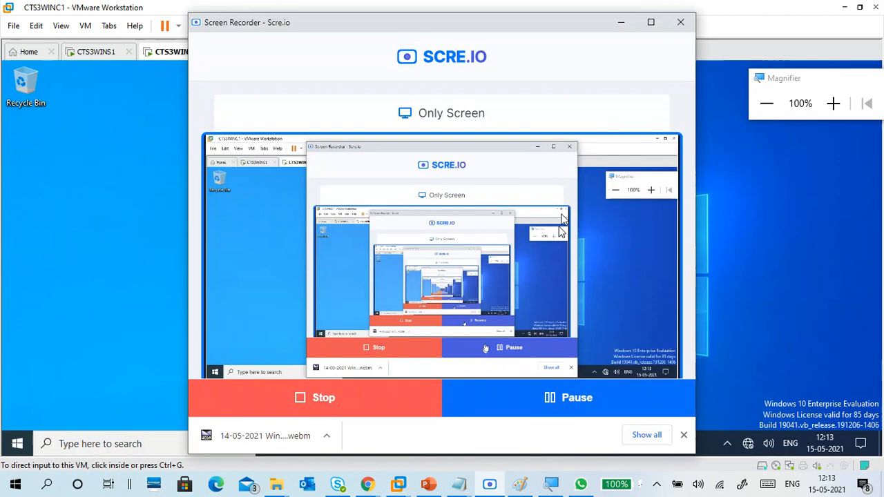
click(620, 22)
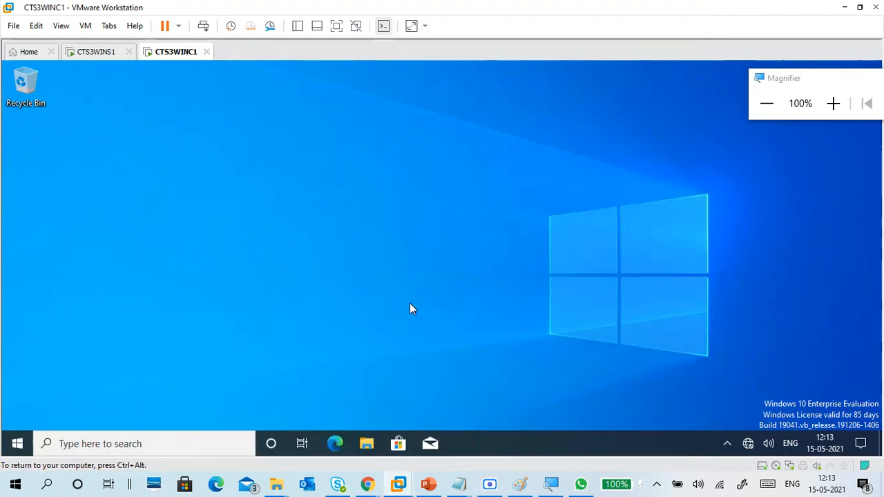
key(super+r)
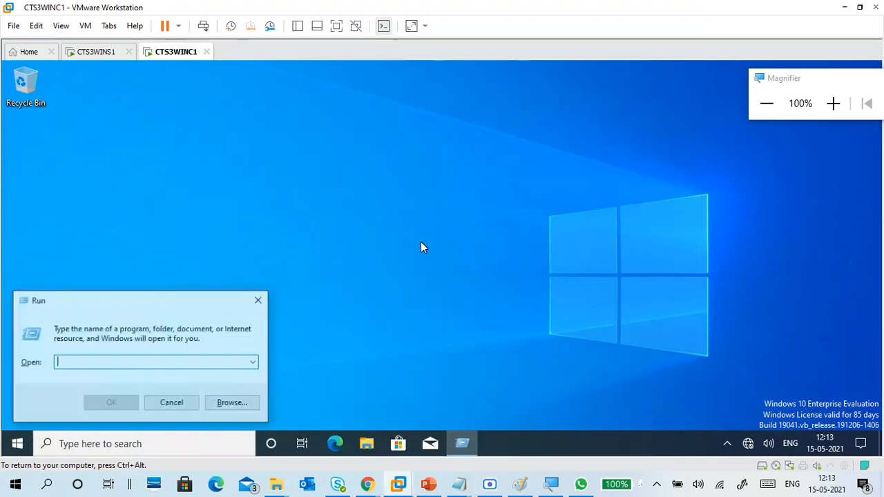
text(control)
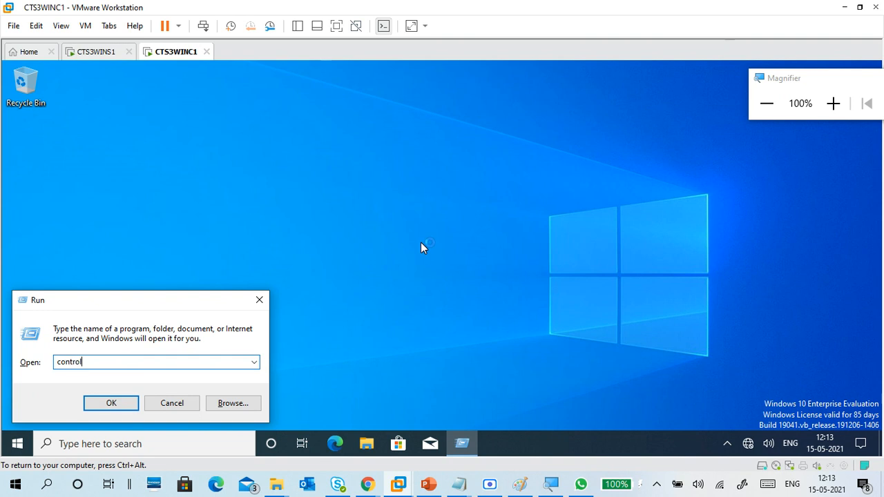
key(Return)
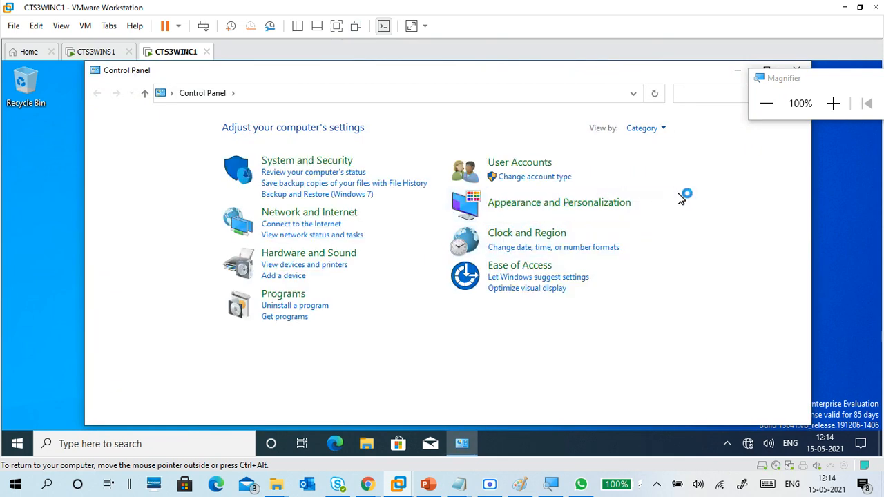
Open Internet Properties from Network and Internet twice, confirming it opens, closing it each time
click(833, 104)
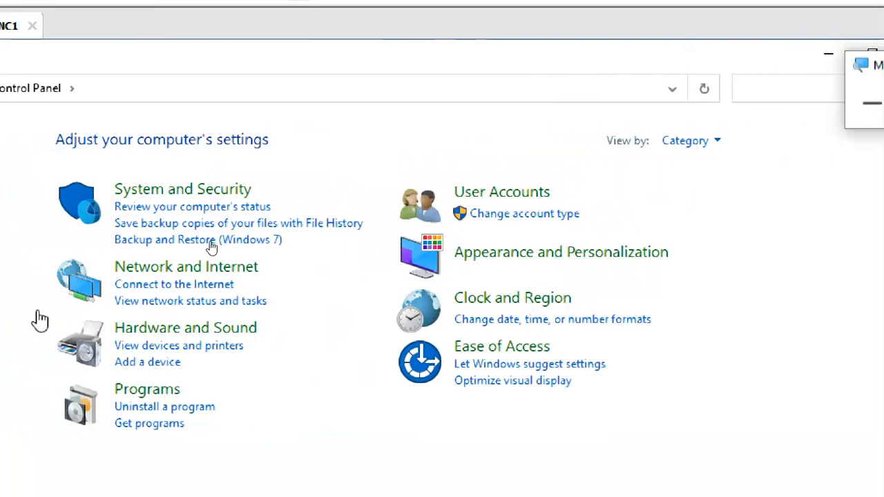
click(236, 270)
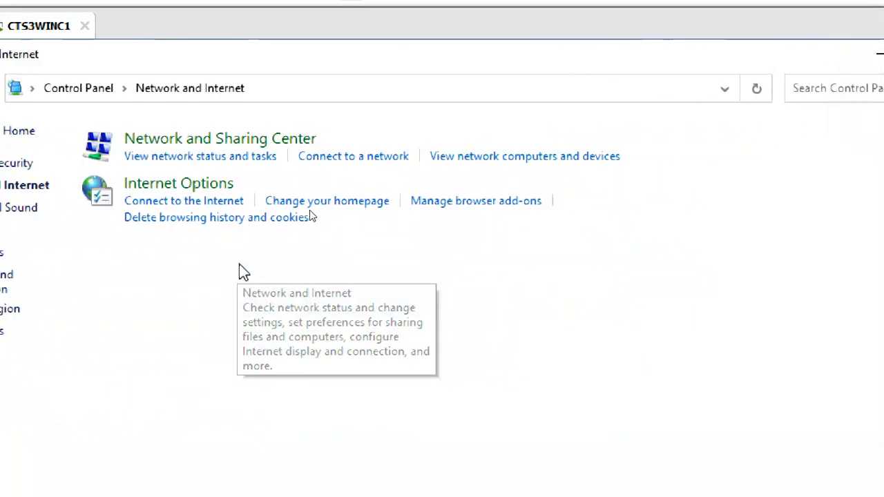
click(354, 202)
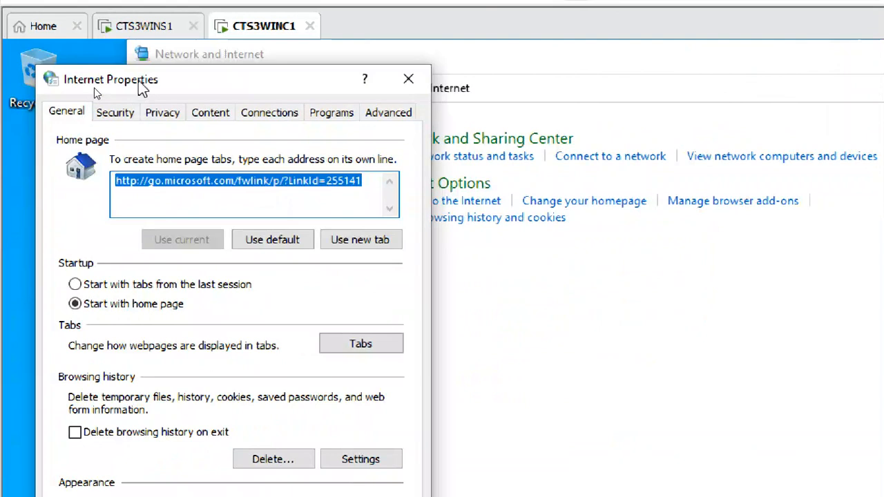
drag(141, 86, 347, 69)
click(617, 65)
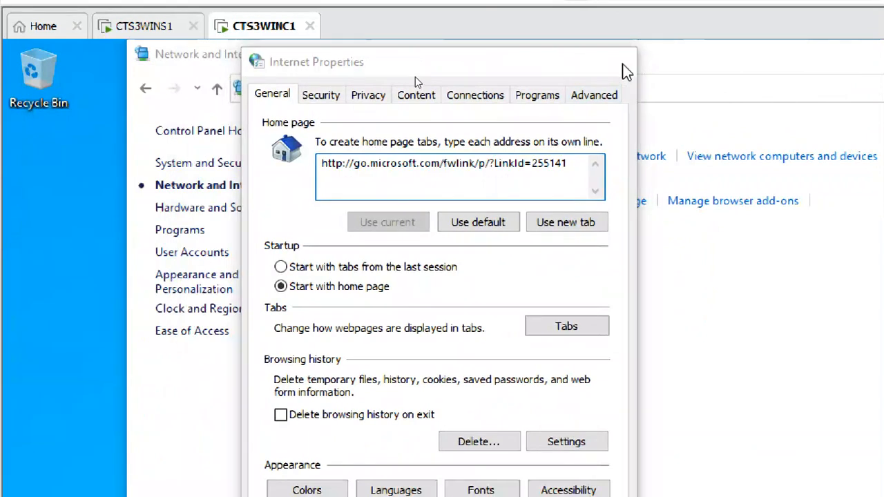
click(423, 207)
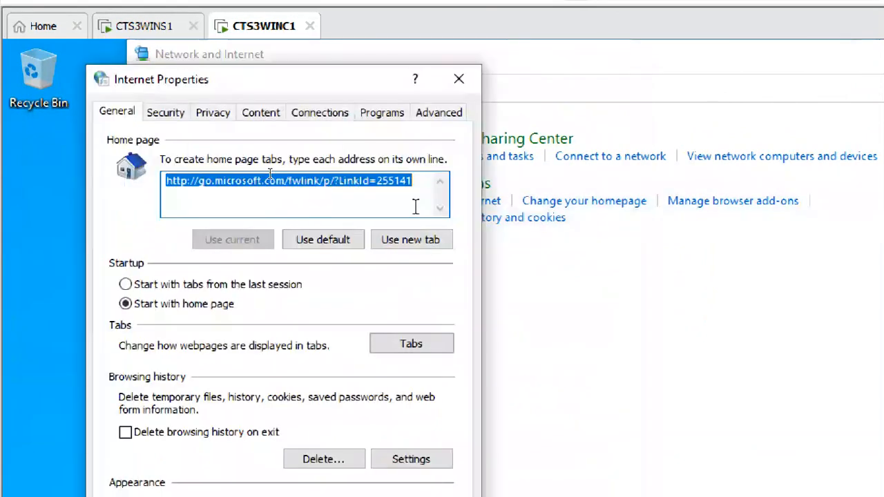
click(472, 80)
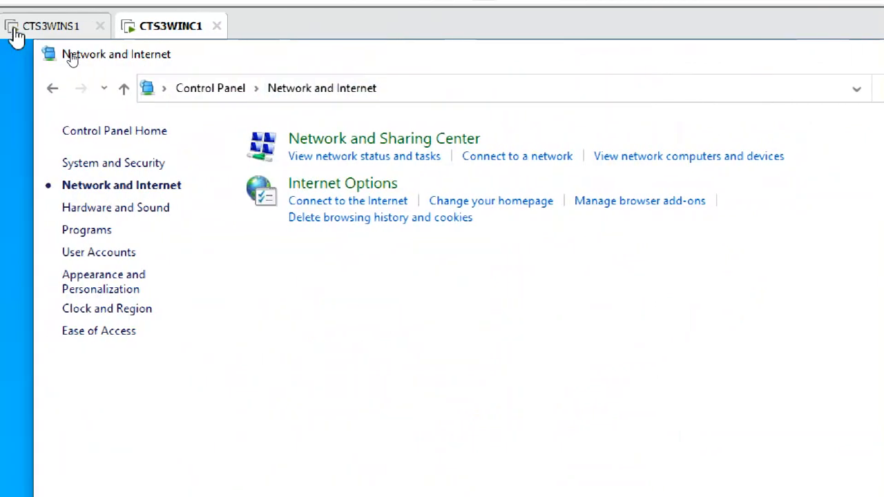
Glance at the server VM, return to the client and close Control Panel
click(110, 28)
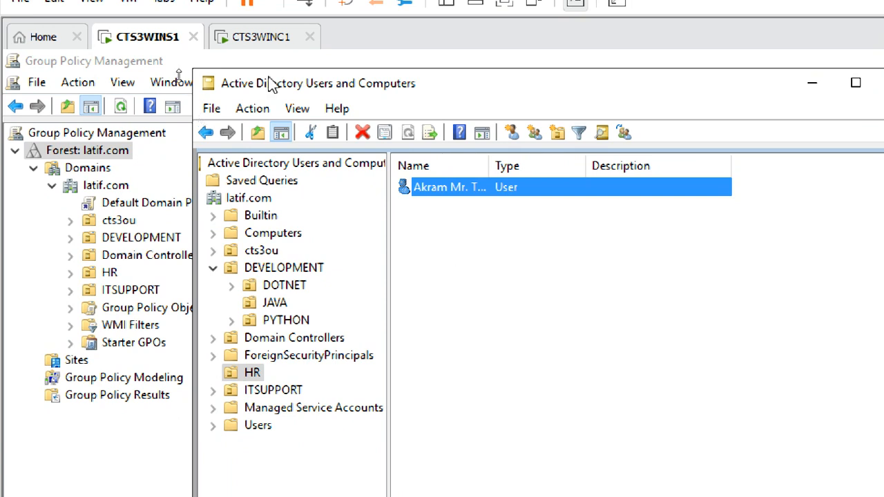
click(261, 40)
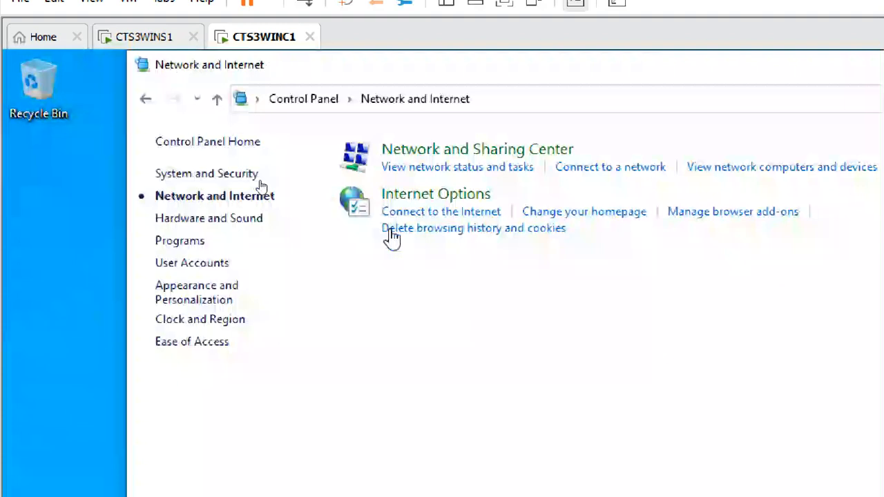
click(162, 40)
click(243, 40)
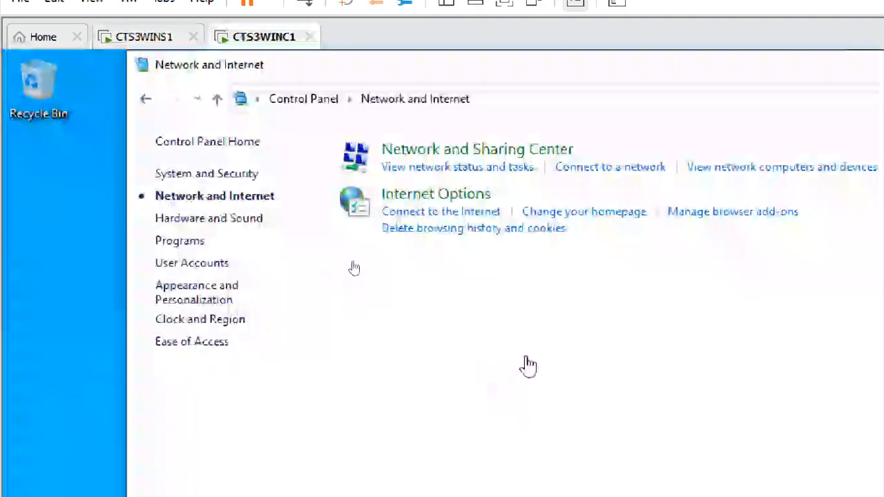
drag(847, 91, 879, 208)
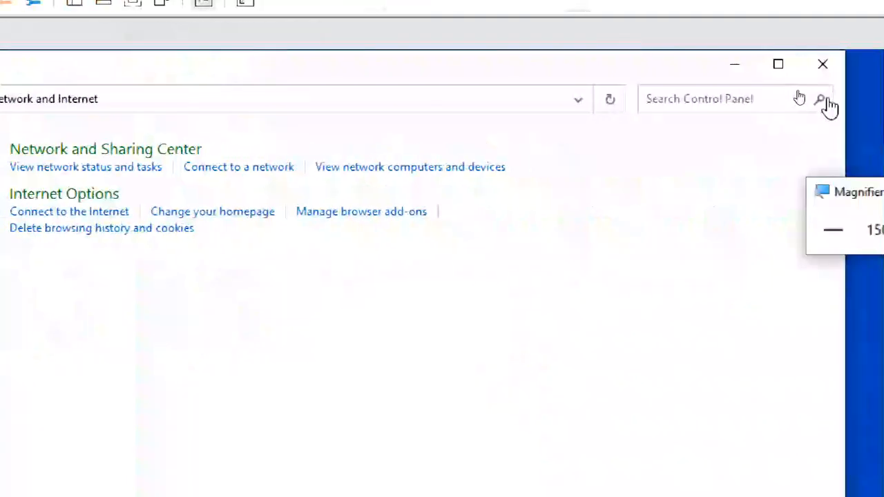
click(822, 64)
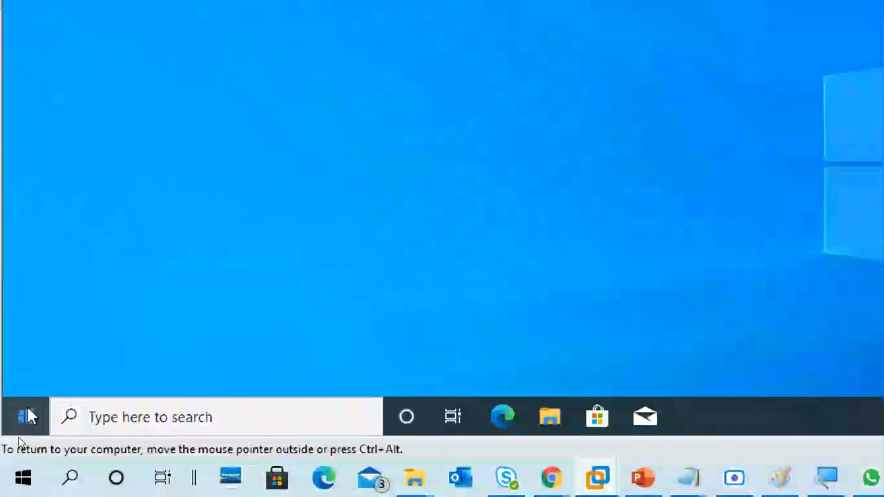
Sign out of the client via the Ctrl+Alt+Del security screen, then switch to the server VM
click(26, 416)
mouse_move(30, 187)
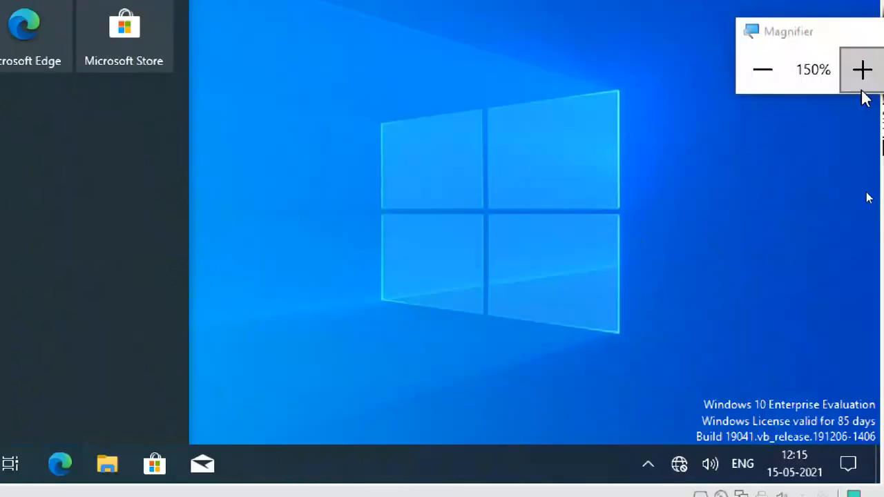
click(771, 76)
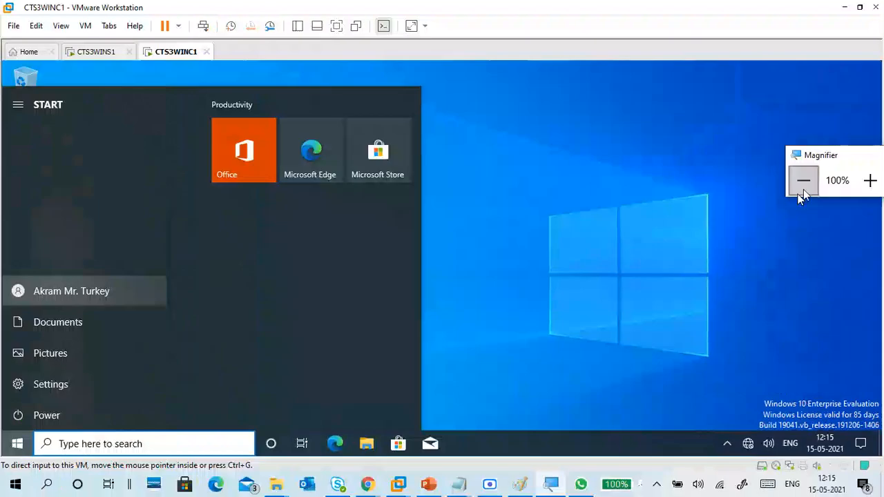
key(ctrl+alt+Insert)
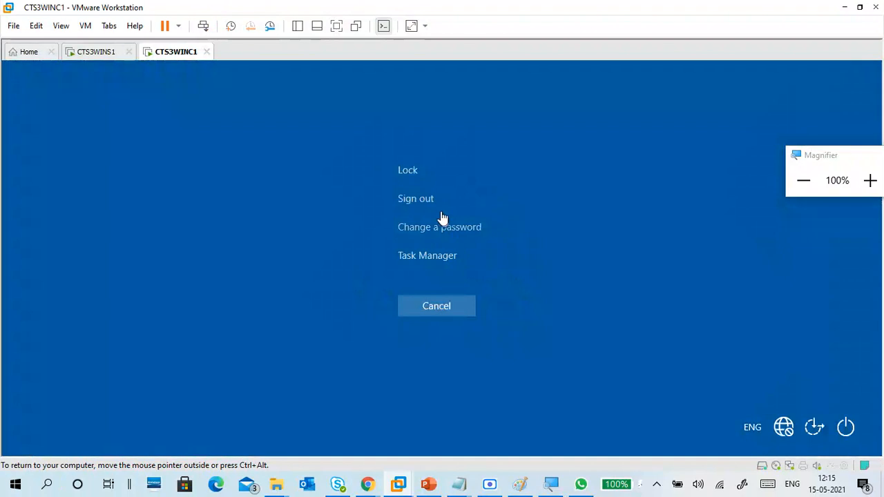
click(426, 200)
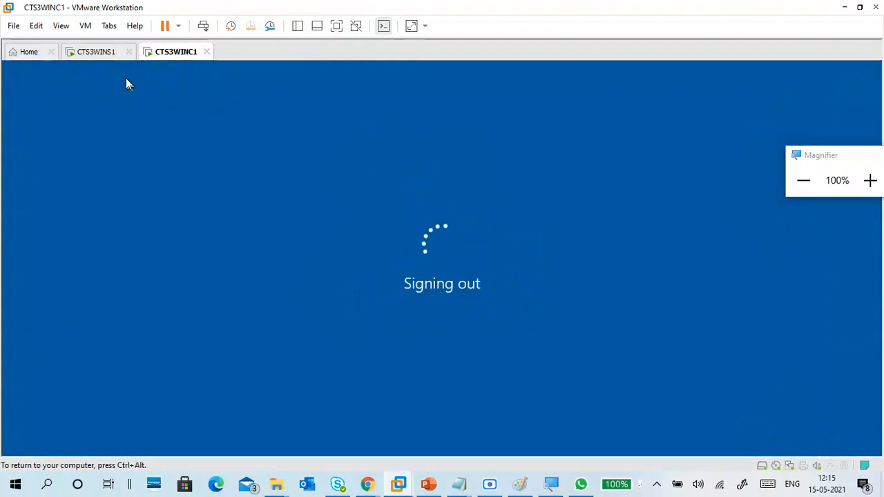
click(102, 53)
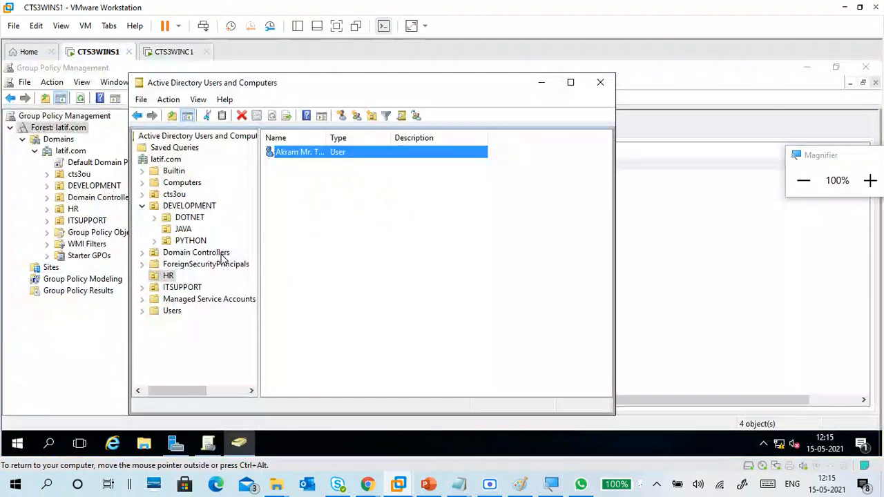
Review the cts3ou and HR user accounts in ADUC, widening the Name column, then bring Group Policy Management forward
click(870, 180)
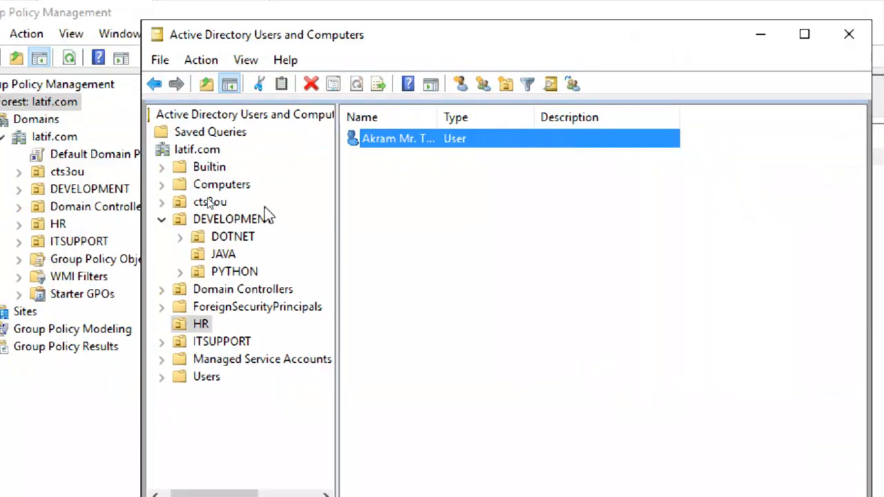
click(212, 202)
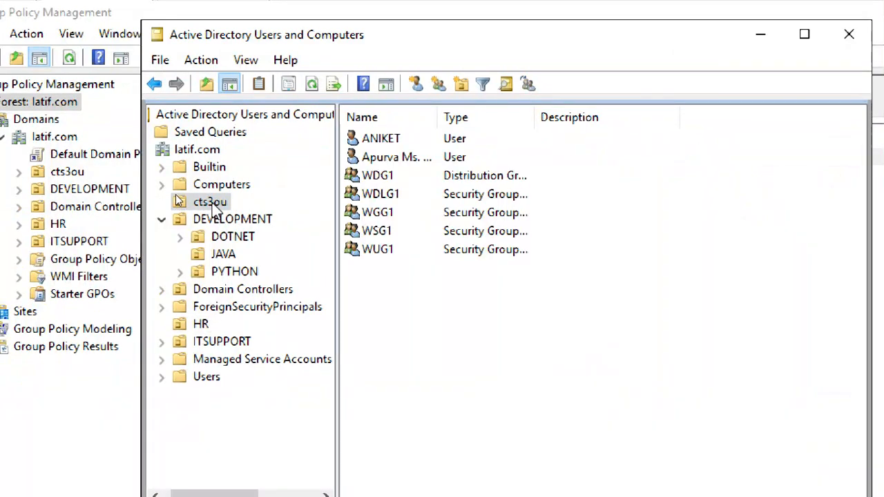
click(409, 165)
drag(439, 119, 556, 119)
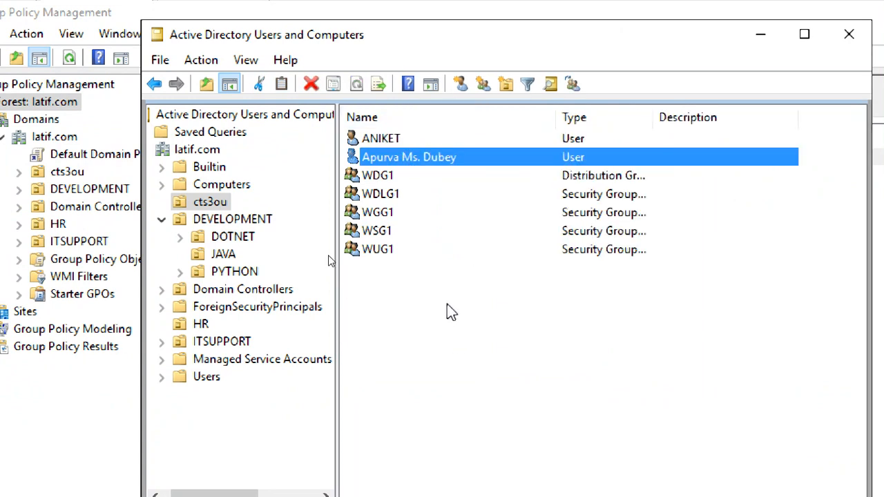
click(388, 137)
click(394, 157)
click(188, 324)
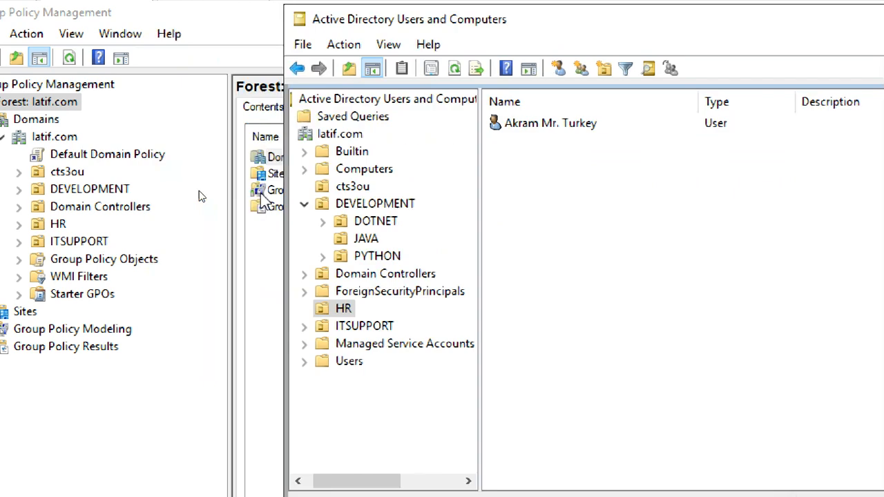
click(20, 181)
Check policies linked to cts3ou and HR, then open the IE Restriction link's Scope details
click(20, 174)
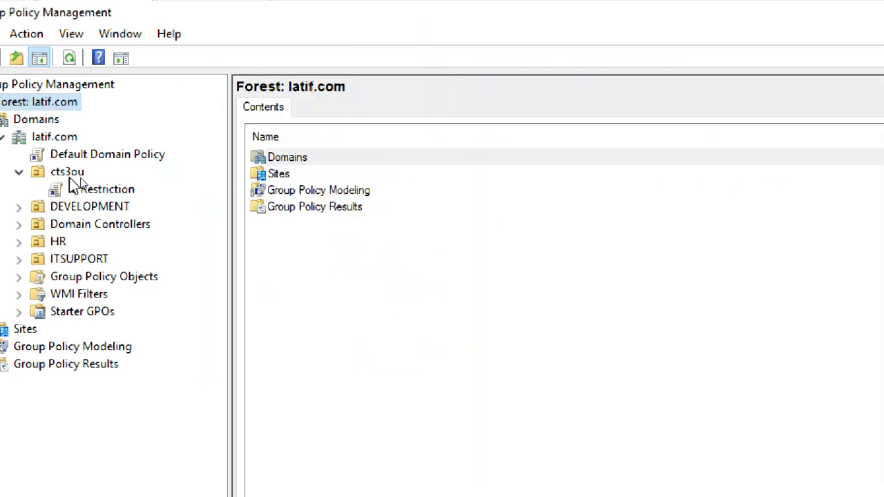
click(71, 180)
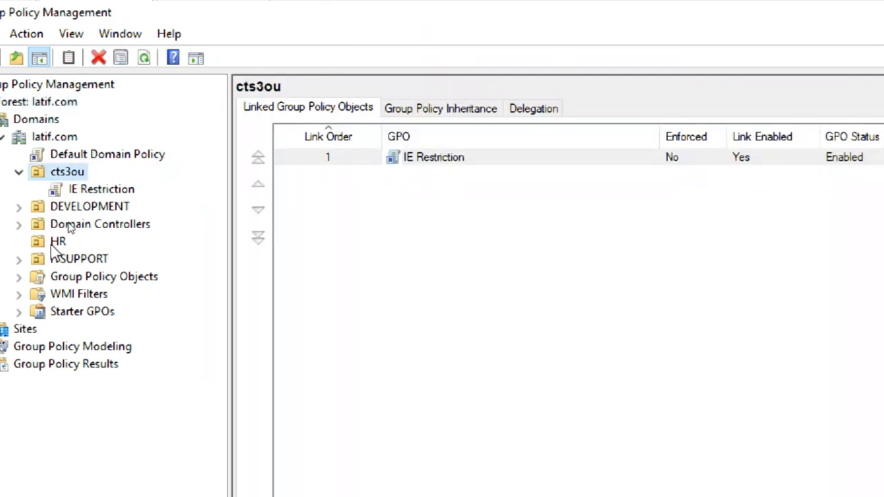
click(58, 242)
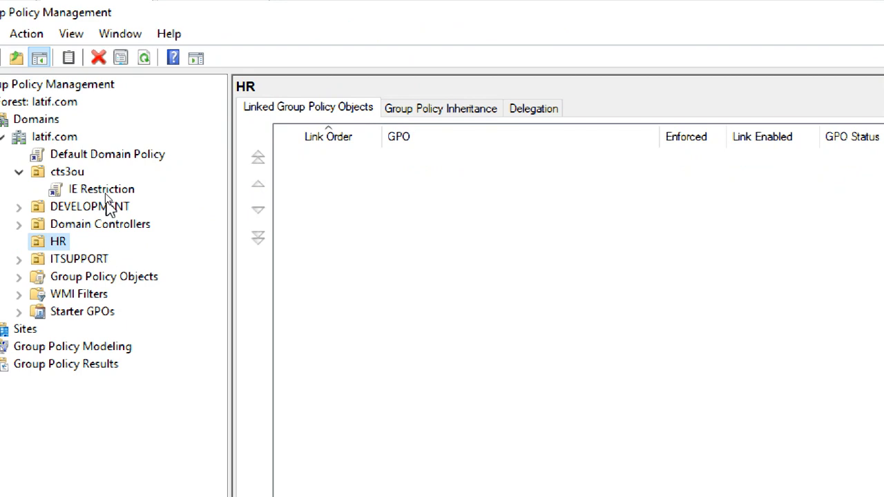
click(128, 194)
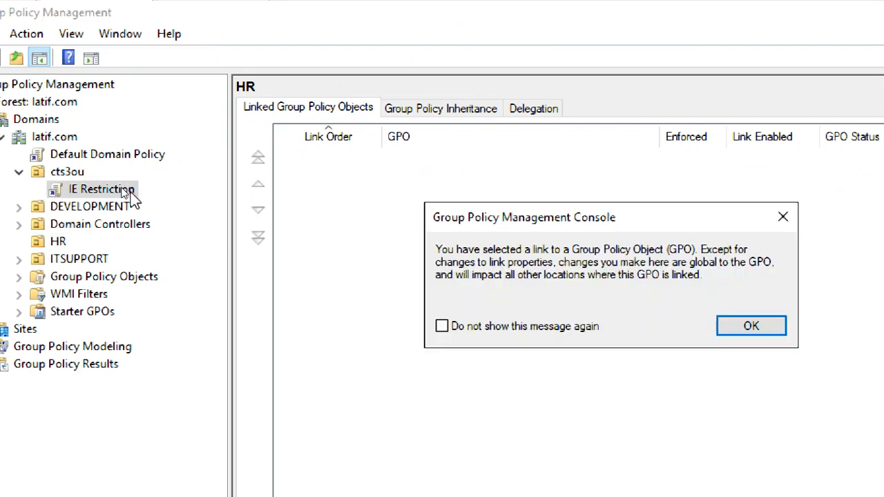
click(767, 330)
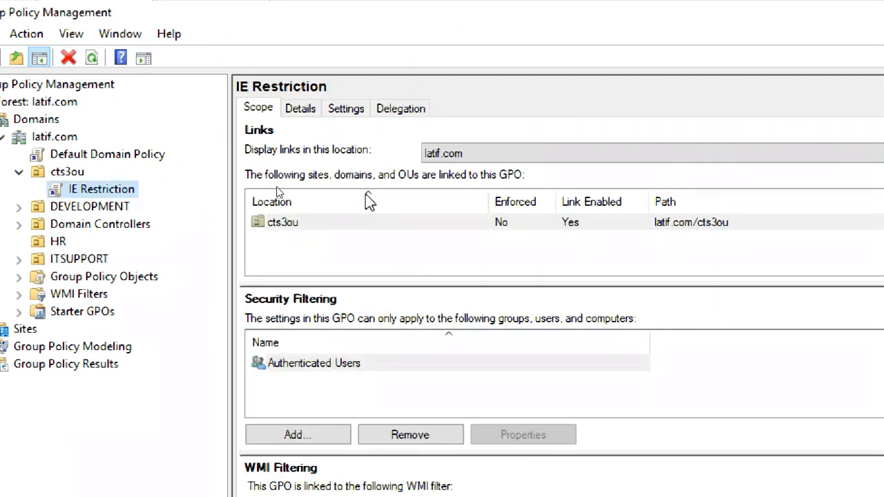
click(298, 224)
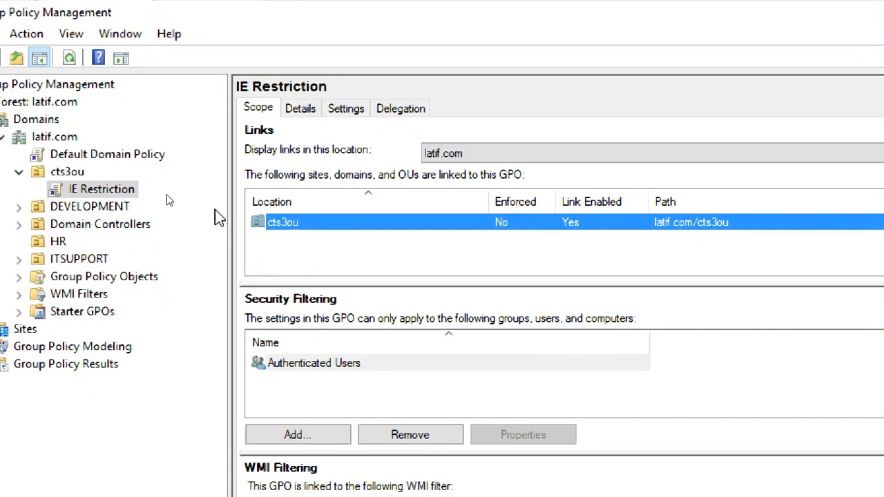
Reopen the IE Restriction link under cts3ou, then minimize the Group Policy console
click(80, 173)
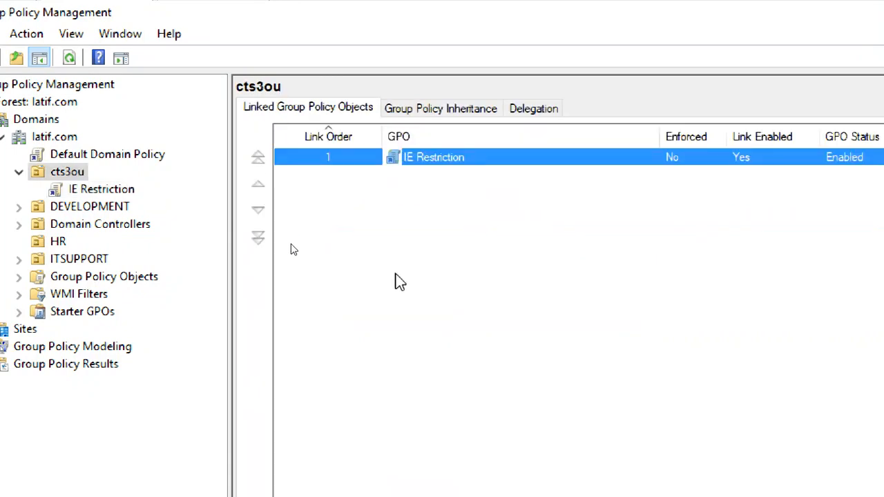
click(110, 189)
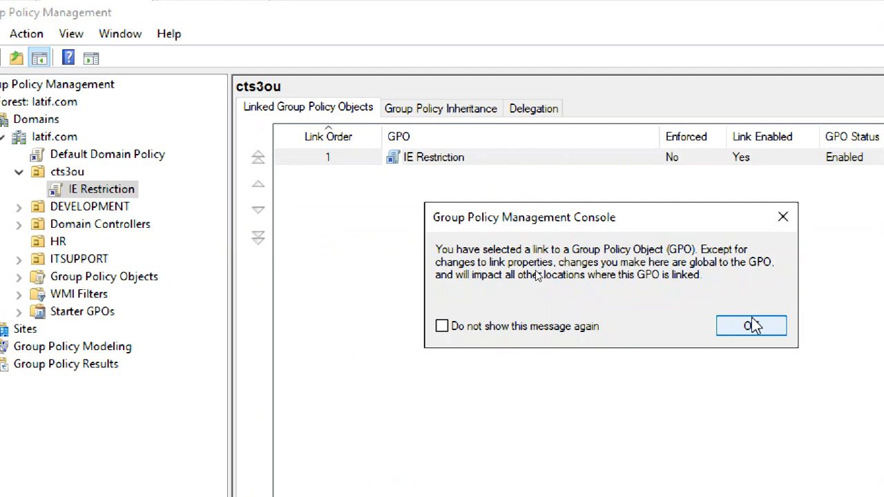
click(763, 327)
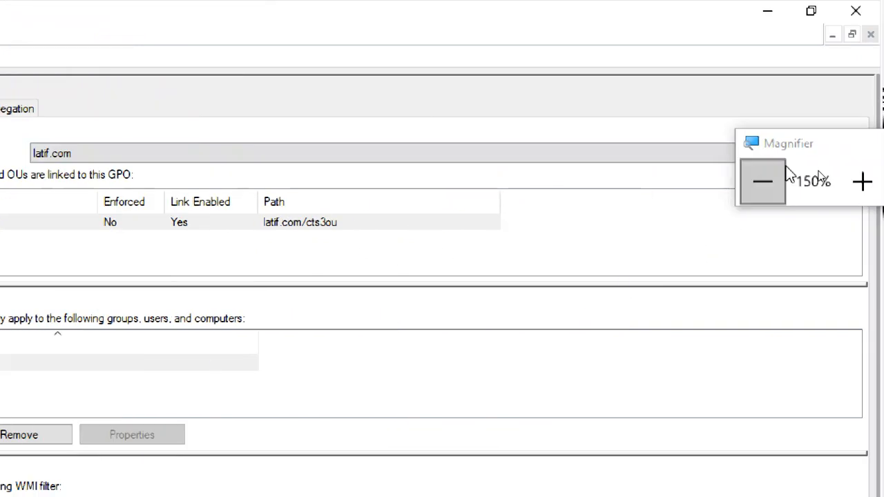
click(784, 178)
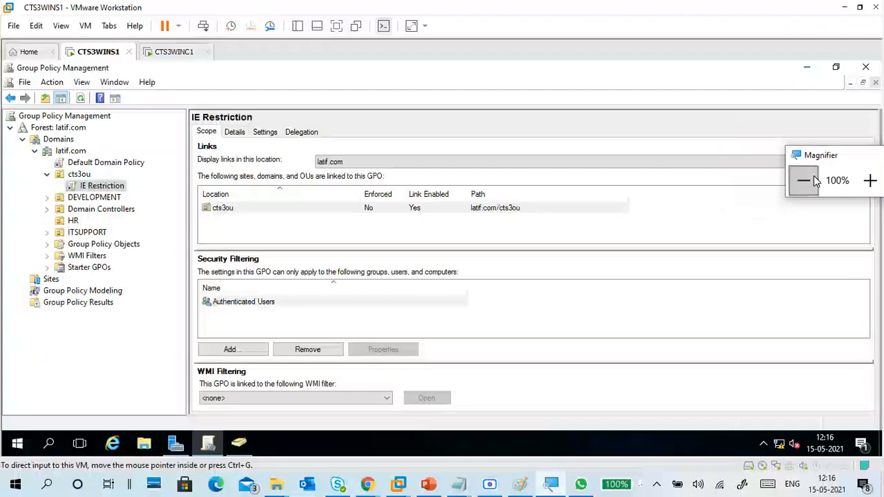
click(789, 76)
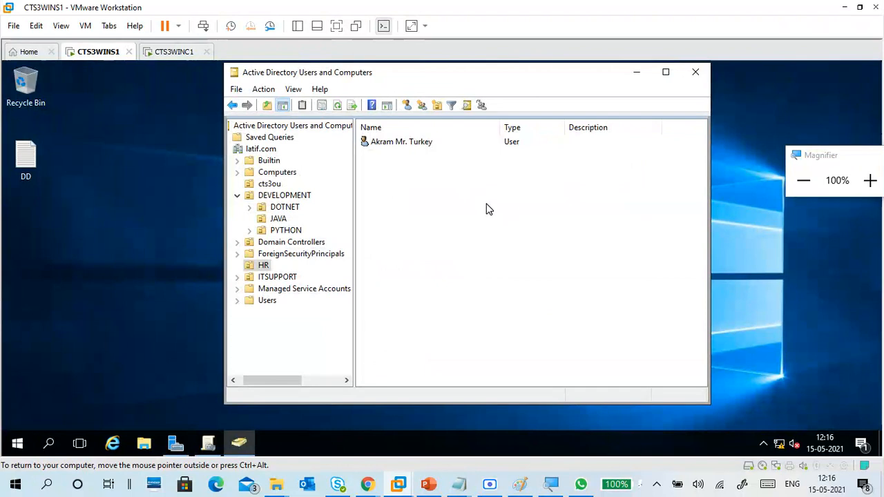
Switch to CTS3WINC1 and sign in as Other user with the cts3ou user's name and password
click(172, 52)
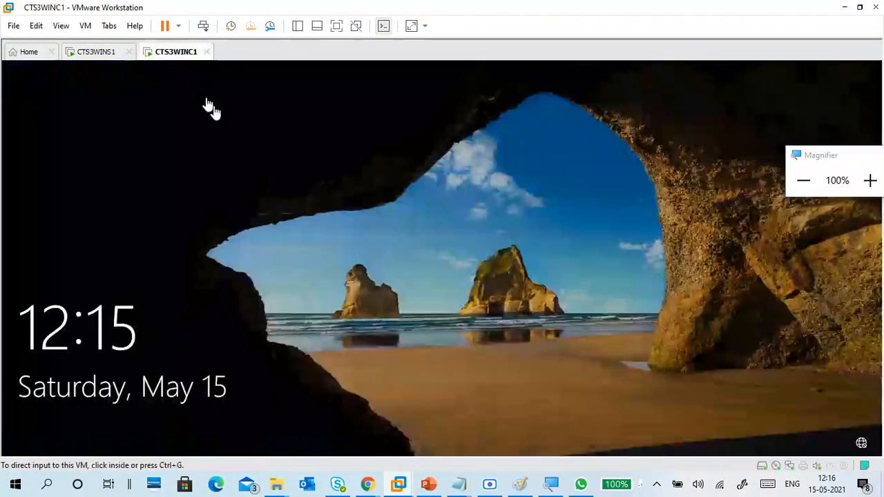
click(359, 246)
click(383, 395)
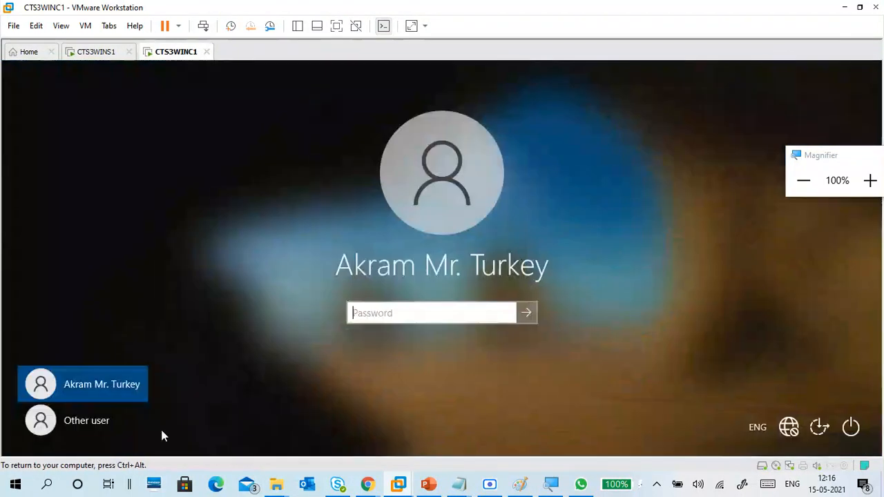
click(164, 435)
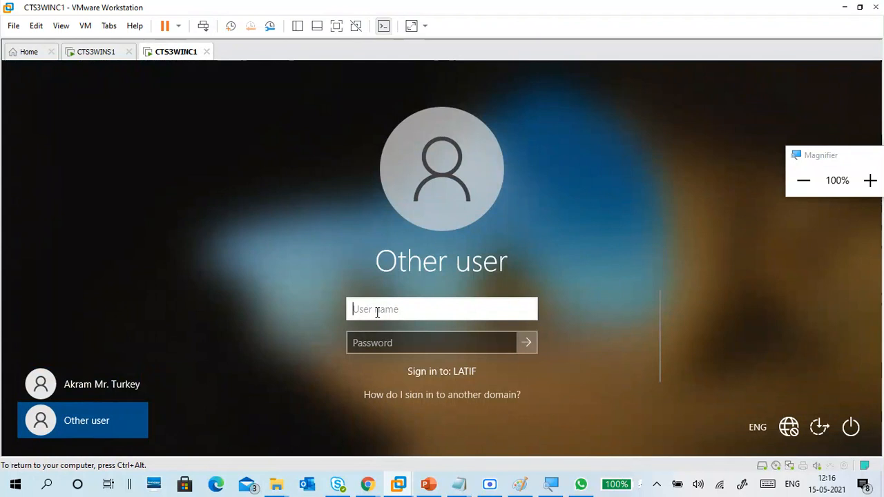
text(apu)
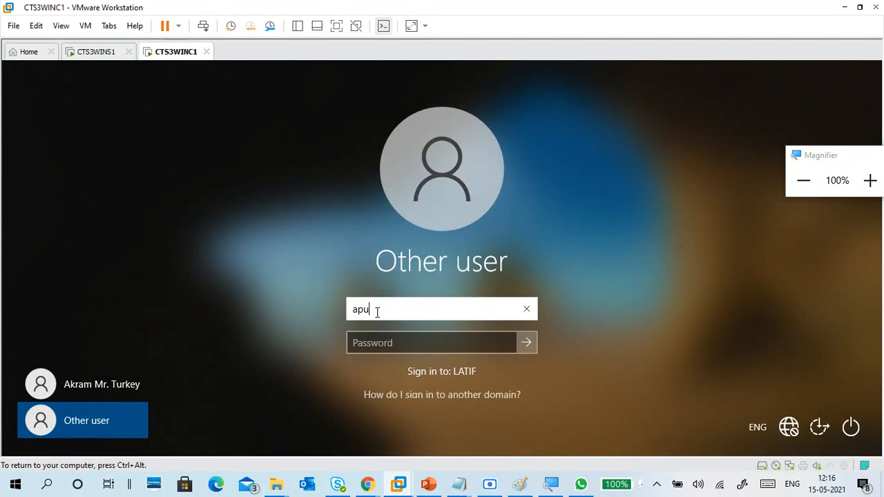
text(rva)
key(Tab)
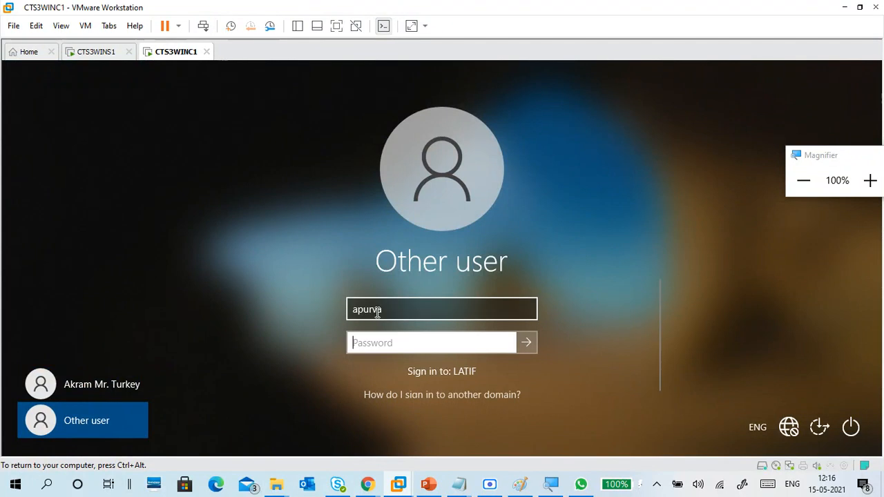
text(****)
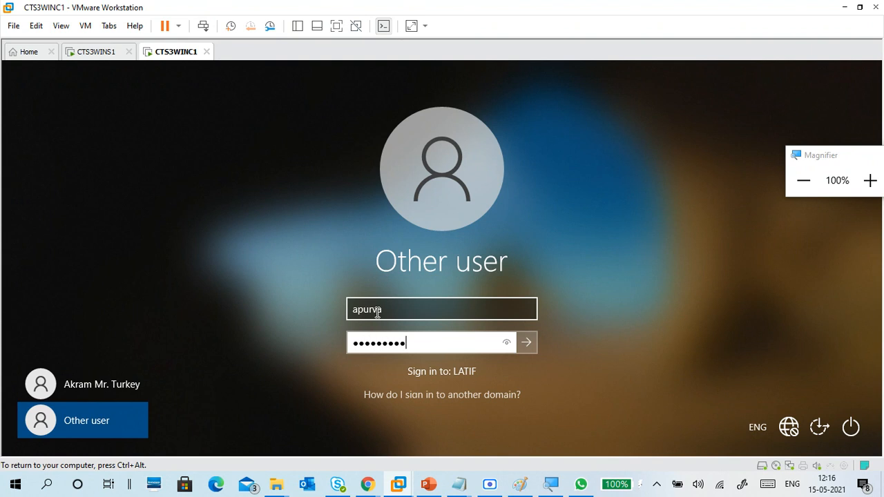
text(*****)
key(Return)
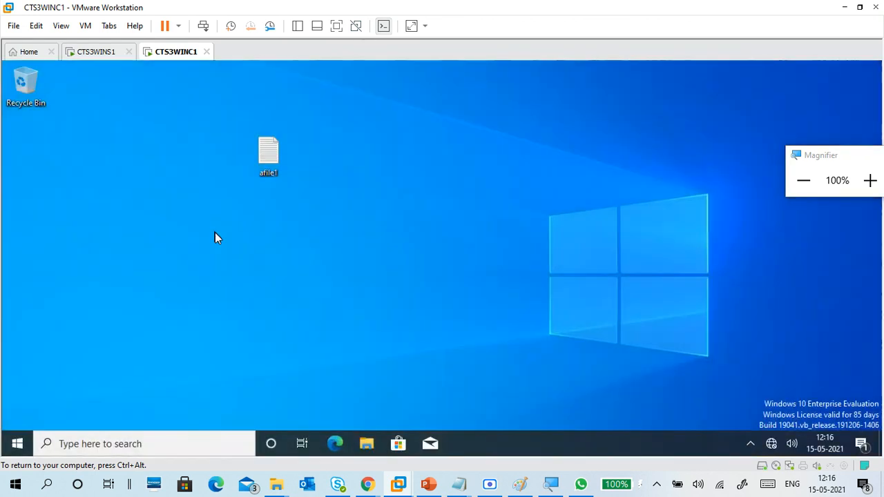
Launch Control Panel from the Run box and open Network and Internet
key(super+r)
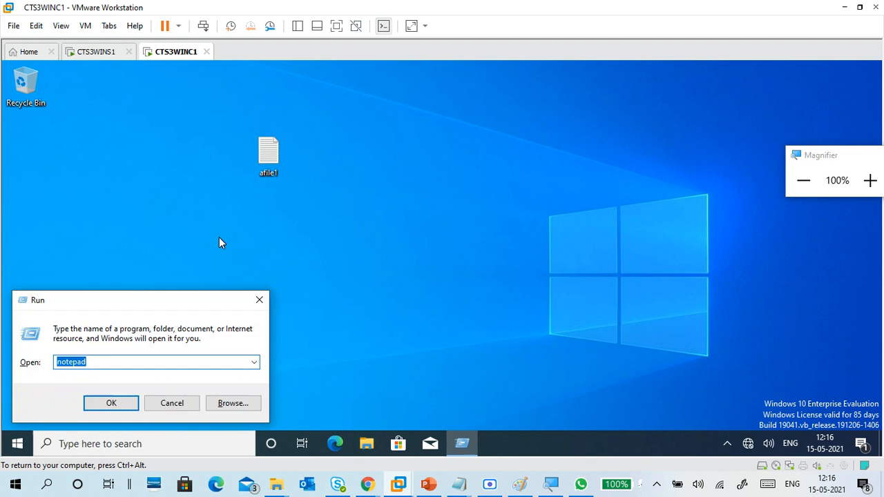
text(control)
key(Return)
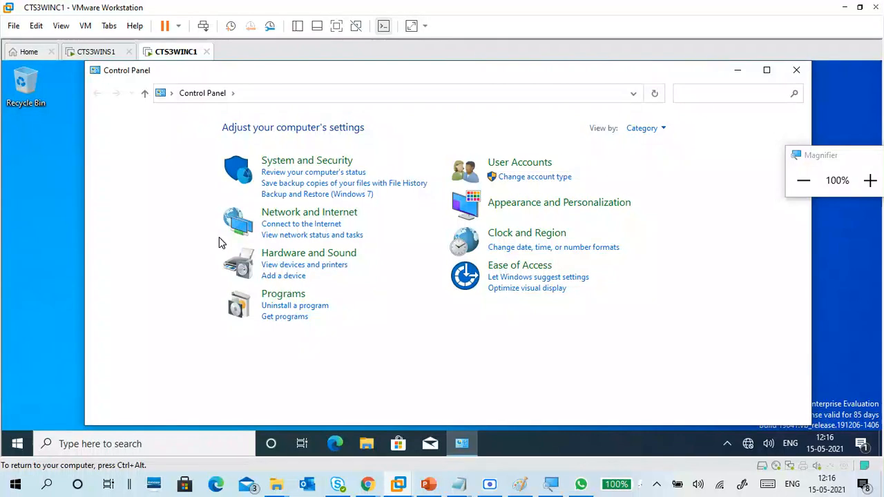
click(296, 214)
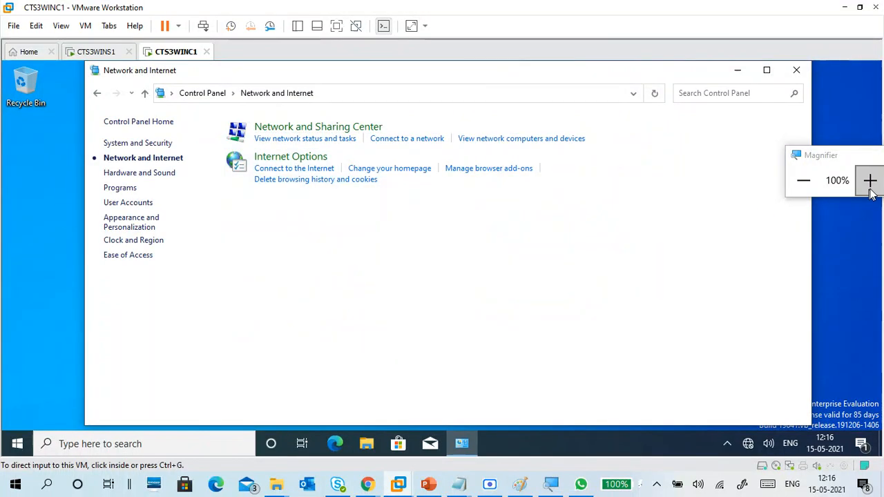
Open Internet Options, get the access-disabled alert, dismiss it and close Control Panel
click(870, 181)
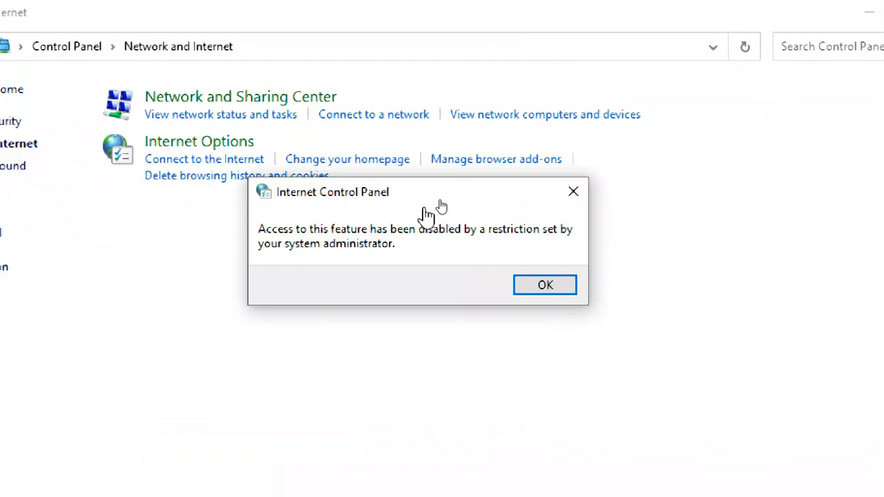
drag(416, 206, 419, 161)
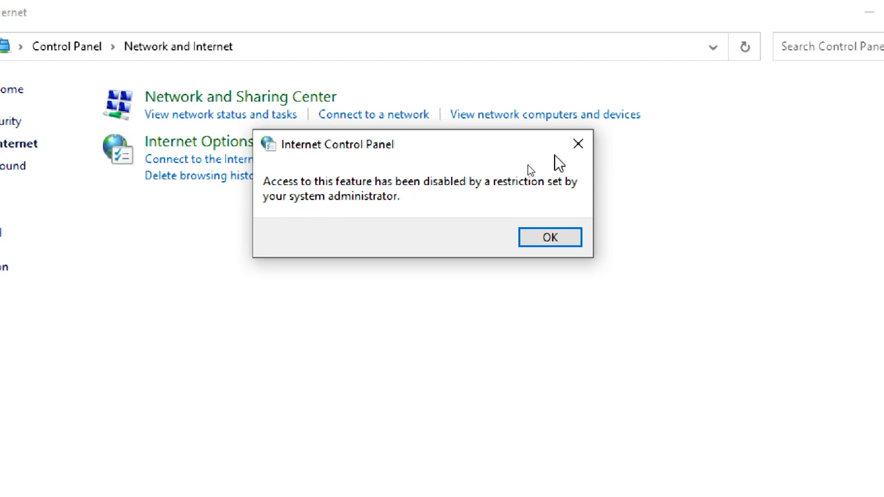
click(580, 147)
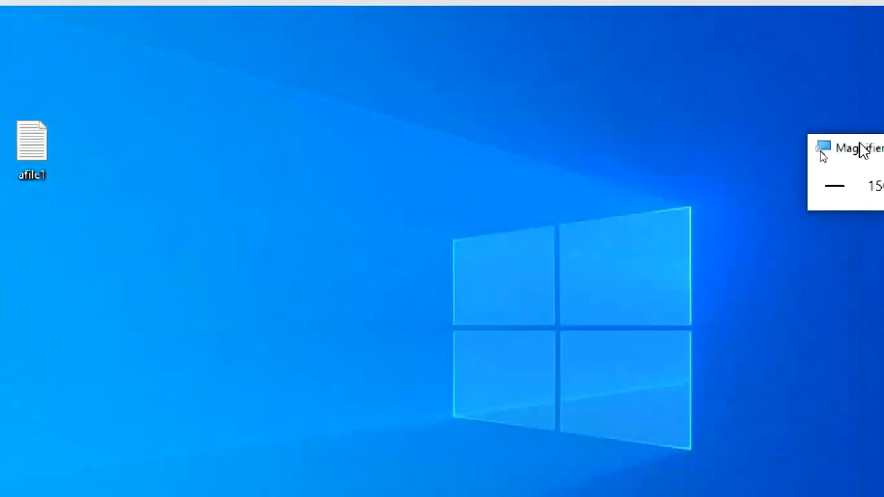
drag(858, 143, 804, 93)
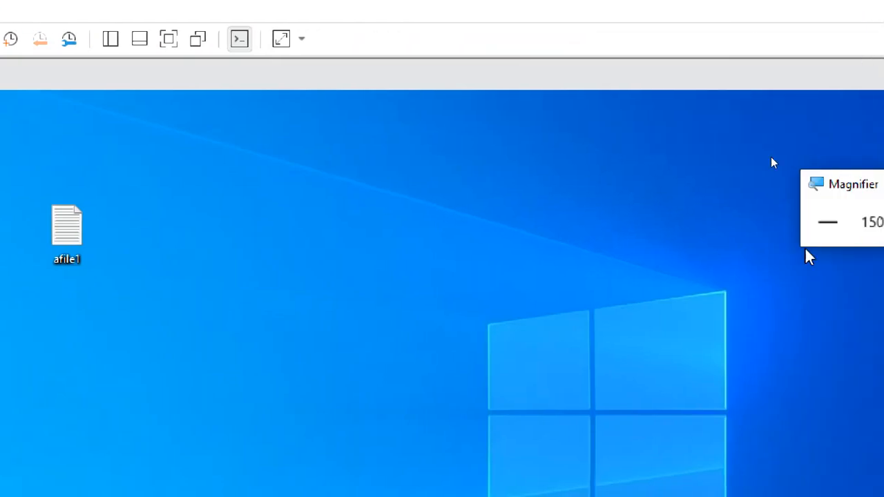
click(837, 219)
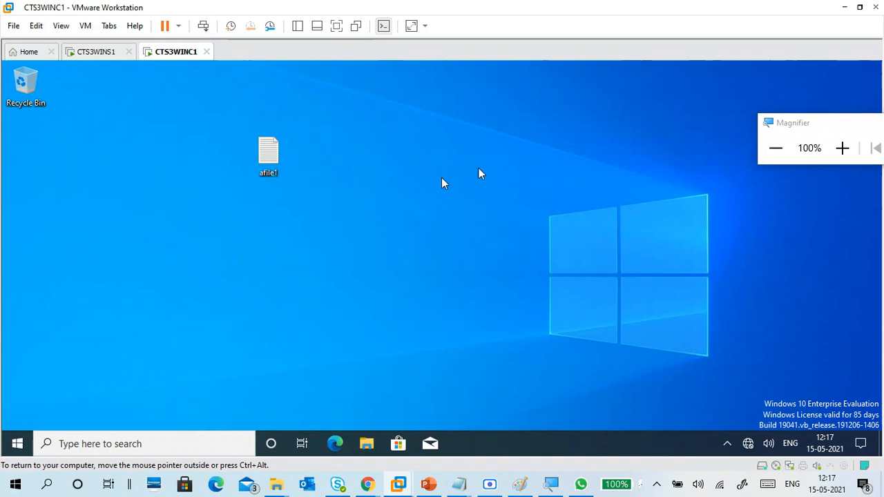